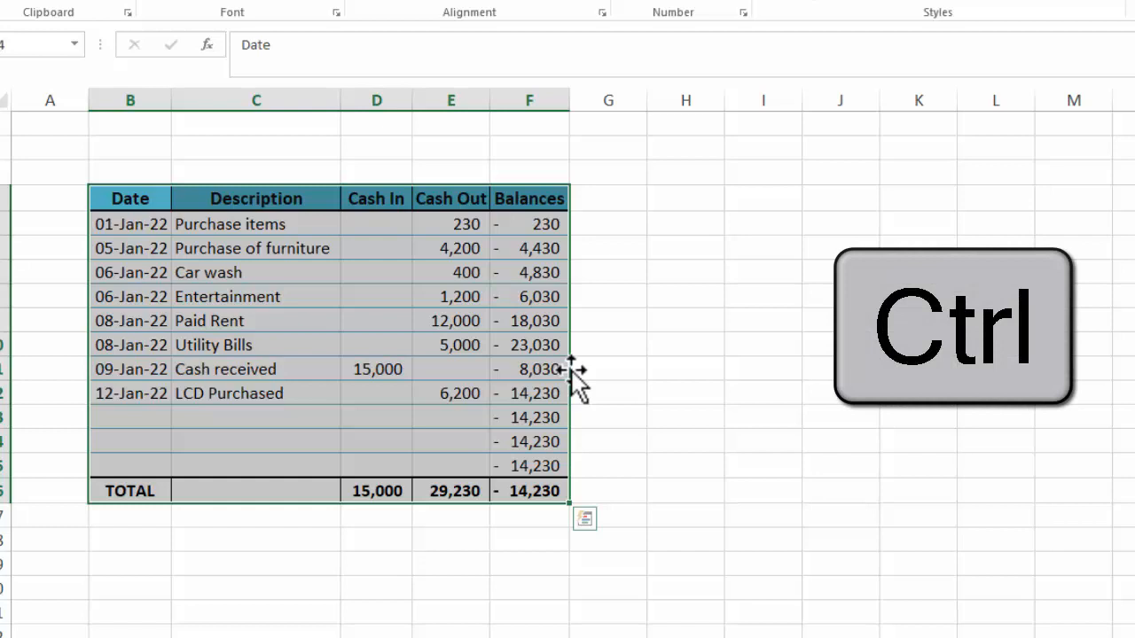
Duplicate the cash table B4:F16 into the same rows starting at cell I4, keeping the original in place.
drag(572, 371, 1044, 374)
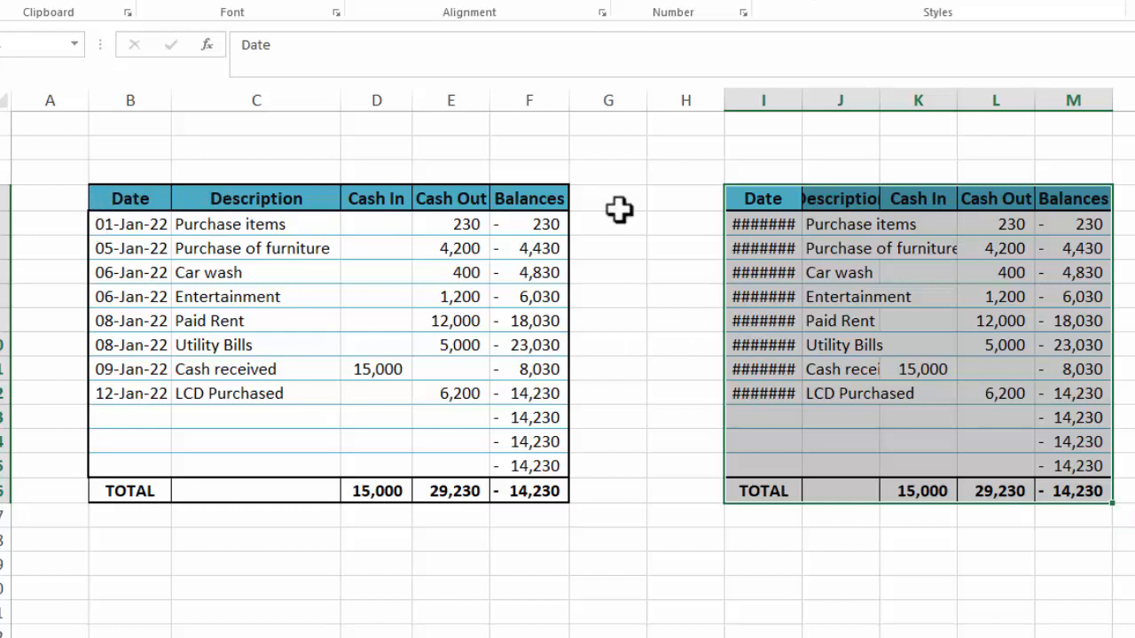
Move the original cash table down so it starts at B10, and return it to its place at B4.
drag(130, 198, 530, 490)
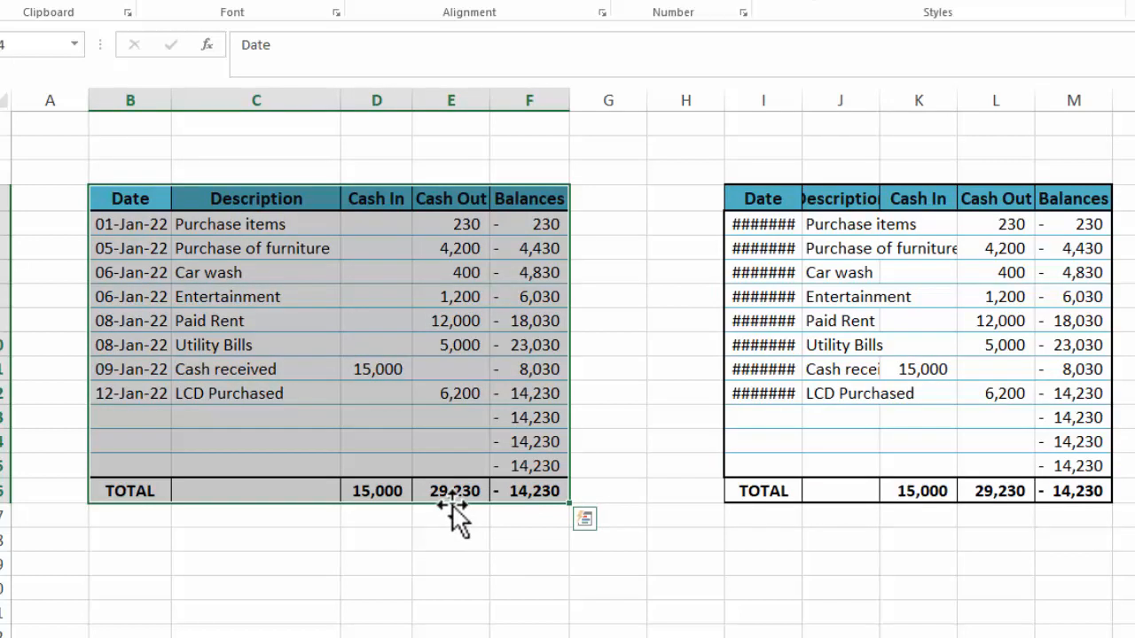
drag(452, 506, 446, 631)
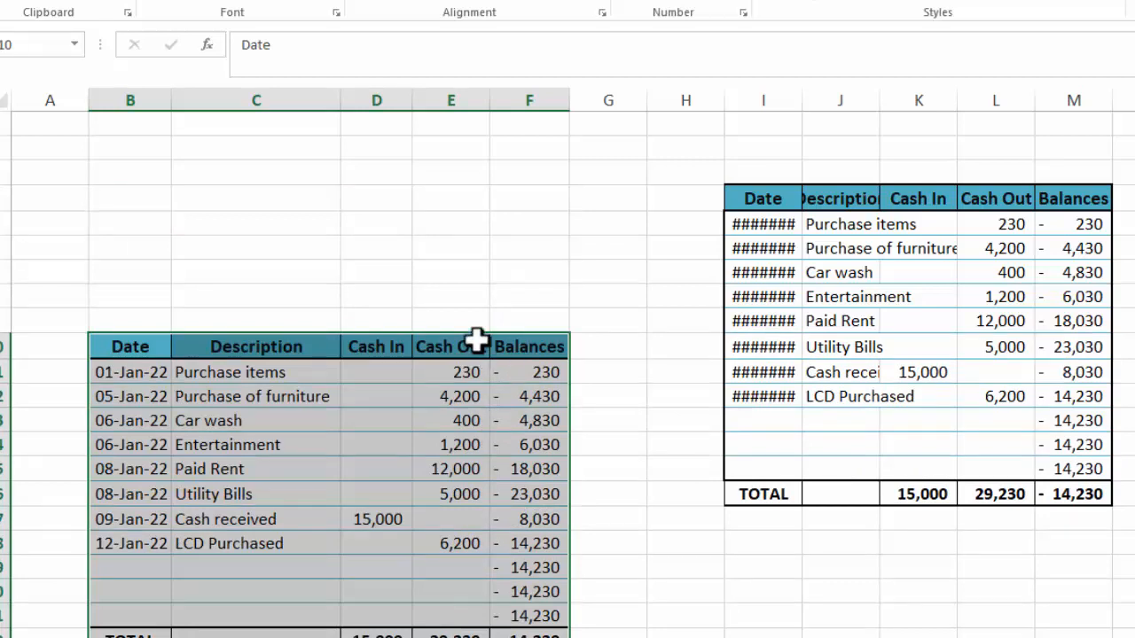
drag(474, 327, 448, 188)
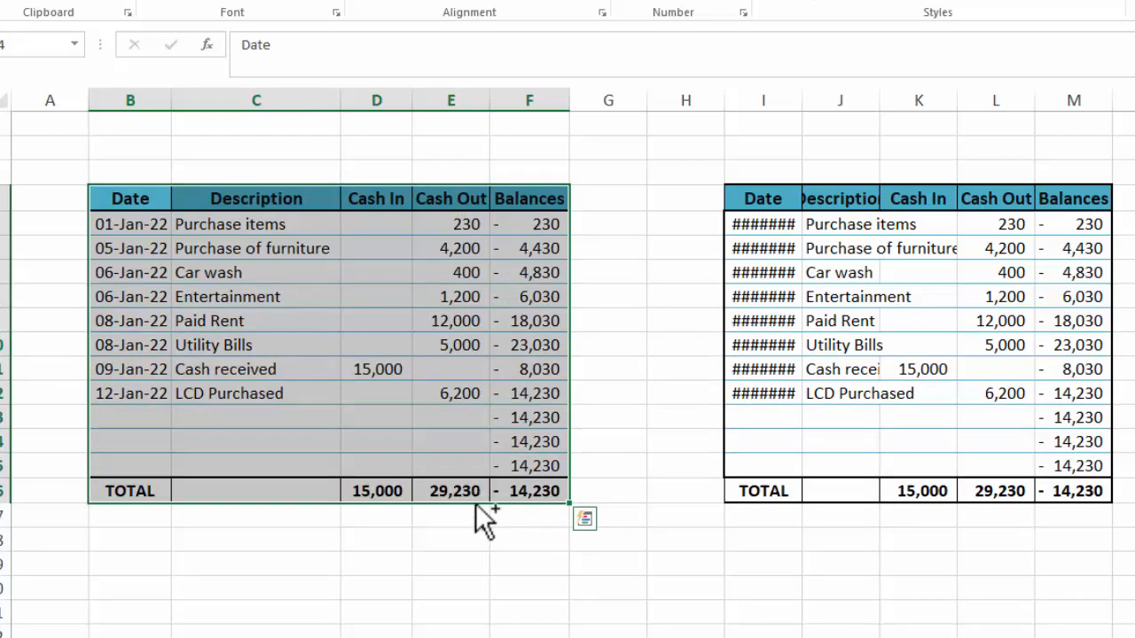
Duplicate the original cash table into the empty rows below it.
drag(476, 505, 473, 637)
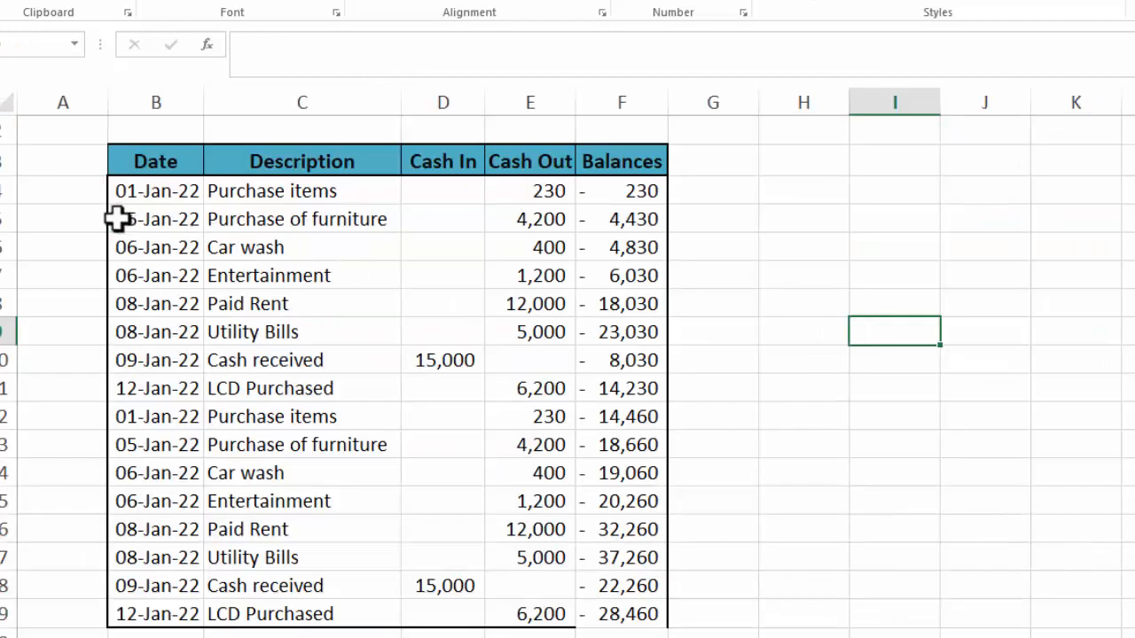
drag(118, 219, 620, 219)
click(120, 308)
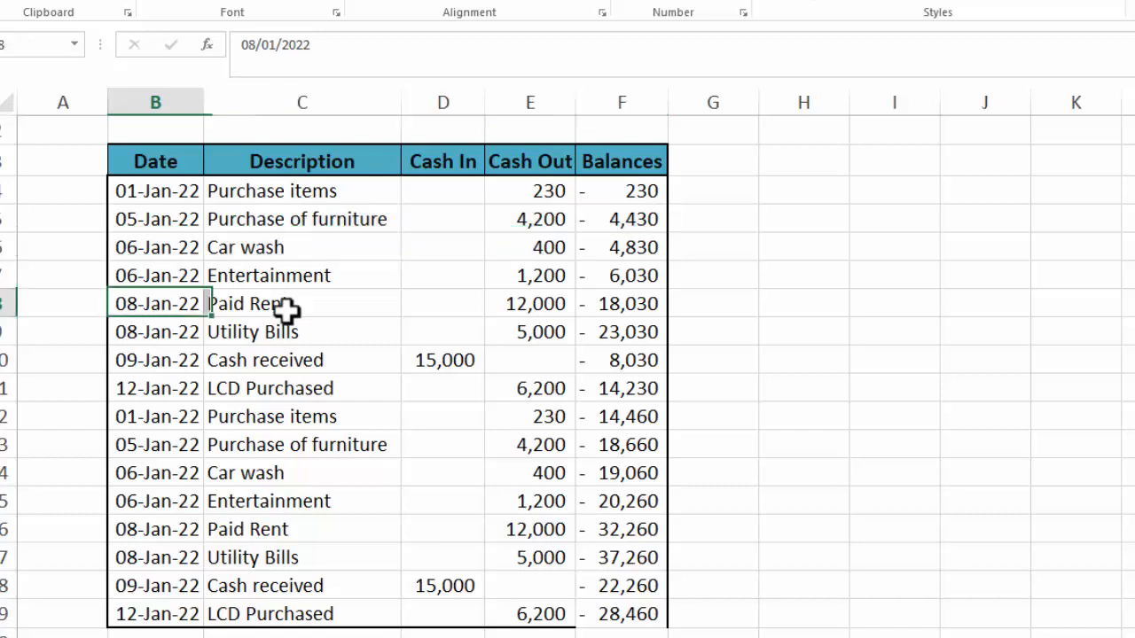
drag(288, 308, 531, 306)
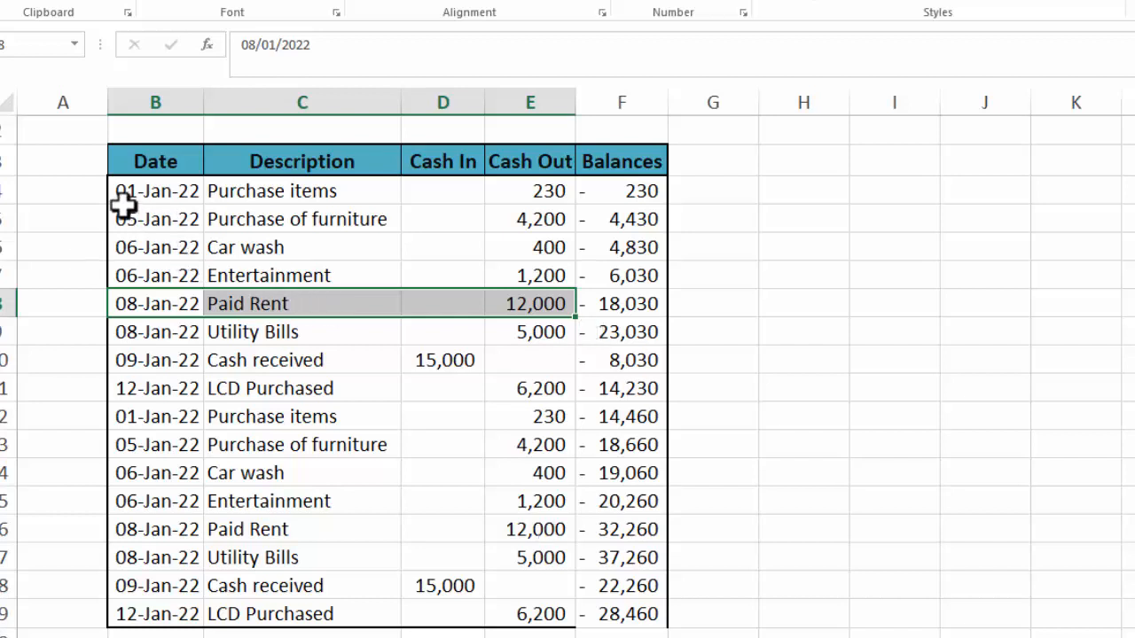
Copy the first transaction row B4:F4 and display the collected clipboard items.
drag(122, 201, 598, 197)
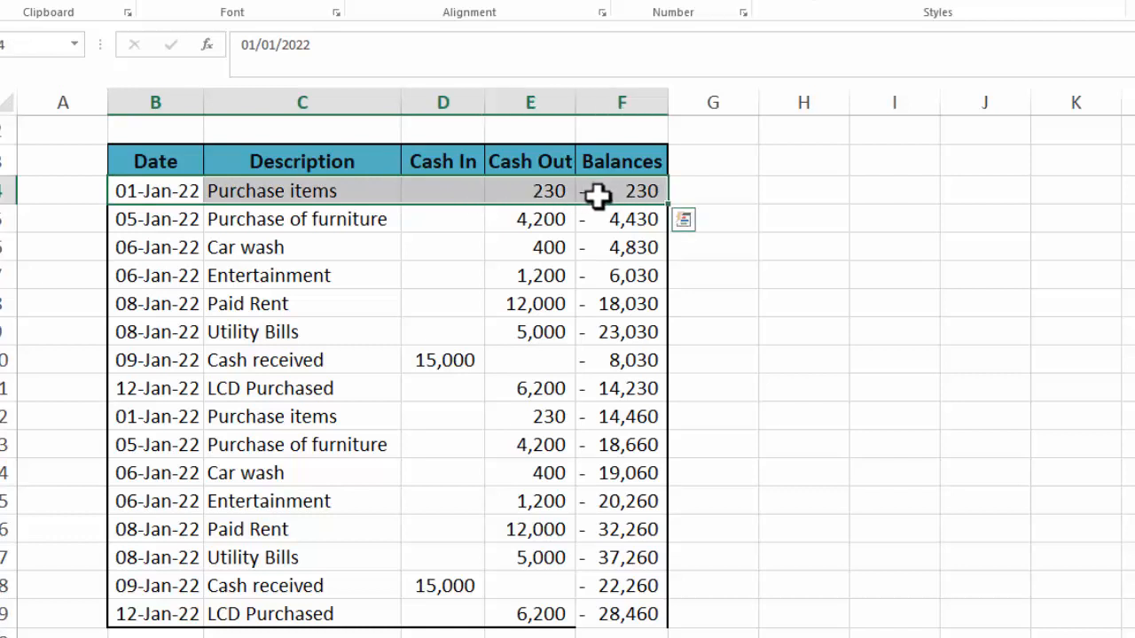
key(ctrl+c)
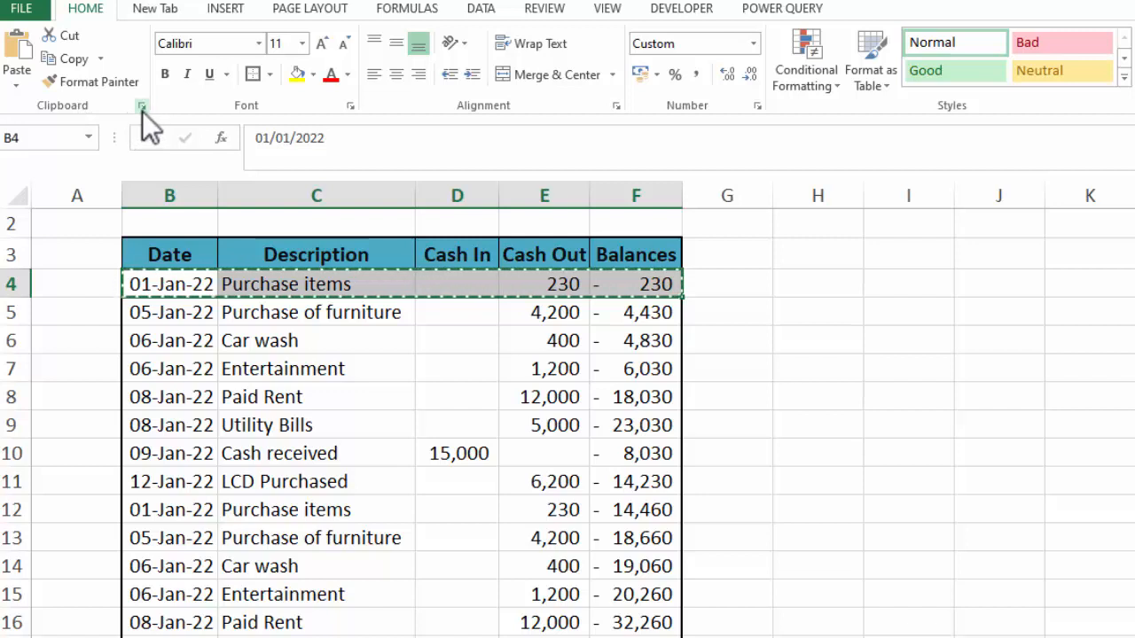
click(142, 106)
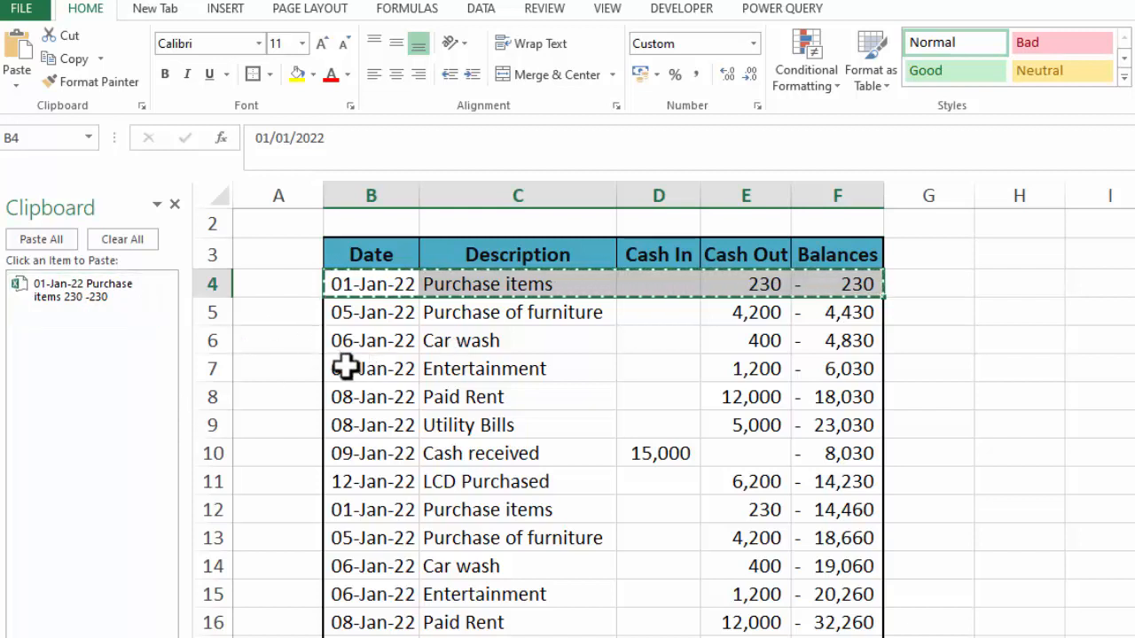
Collect the transaction rows B7:F7, B12:F12, B16:F16 and B19:F19 on the clipboard by copying each one in turn.
drag(341, 371, 801, 373)
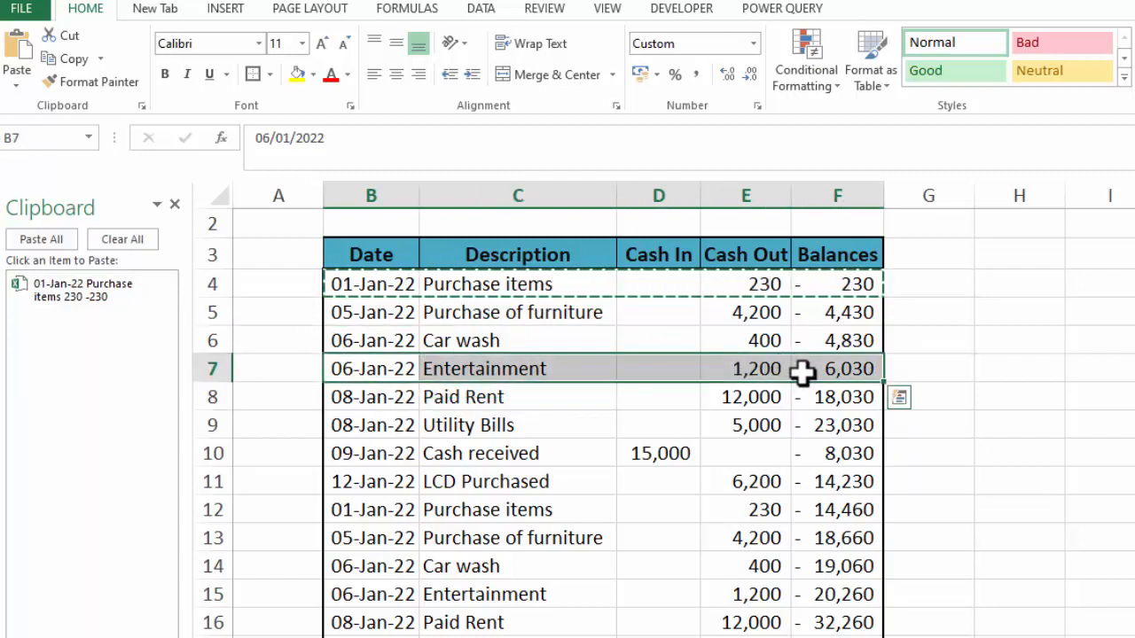
key(ctrl+c)
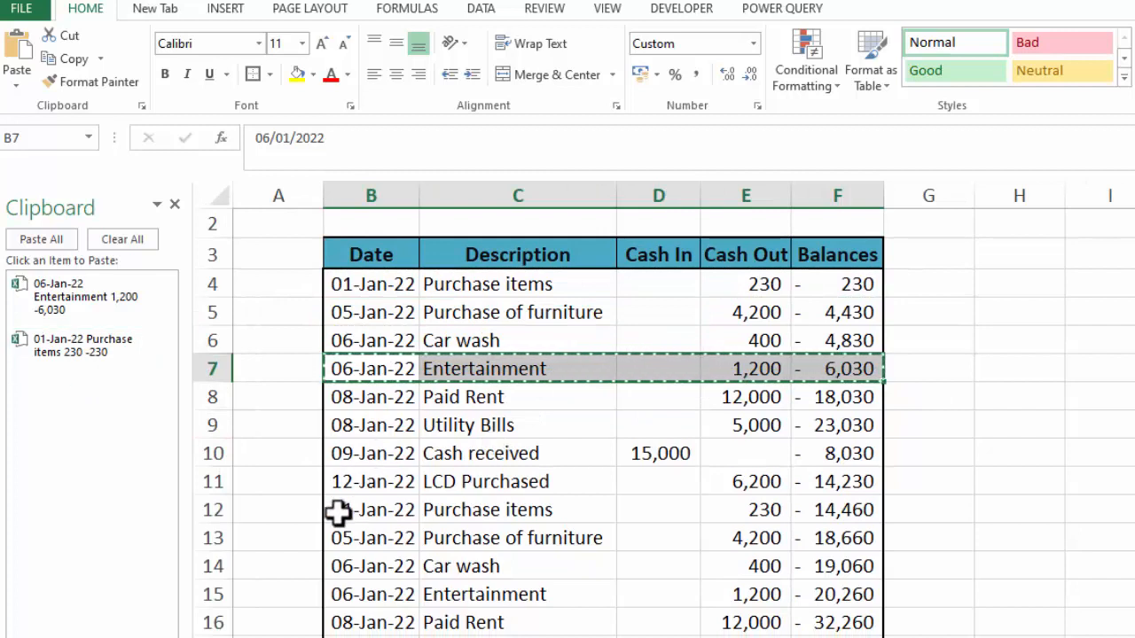
drag(338, 512, 810, 506)
key(ctrl+c)
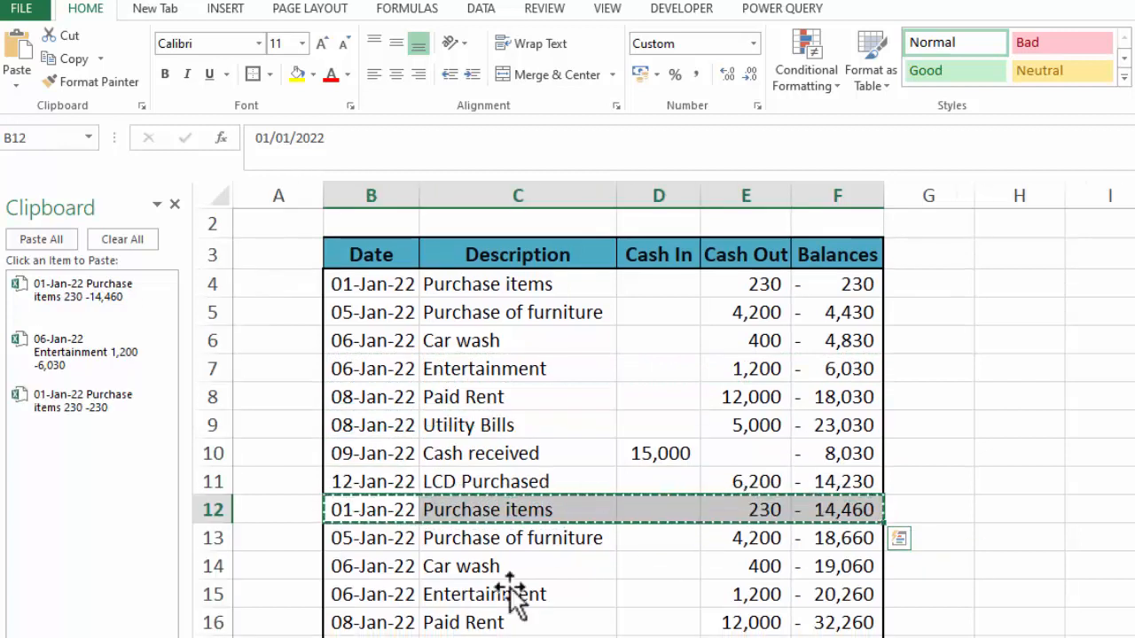
drag(342, 623, 825, 621)
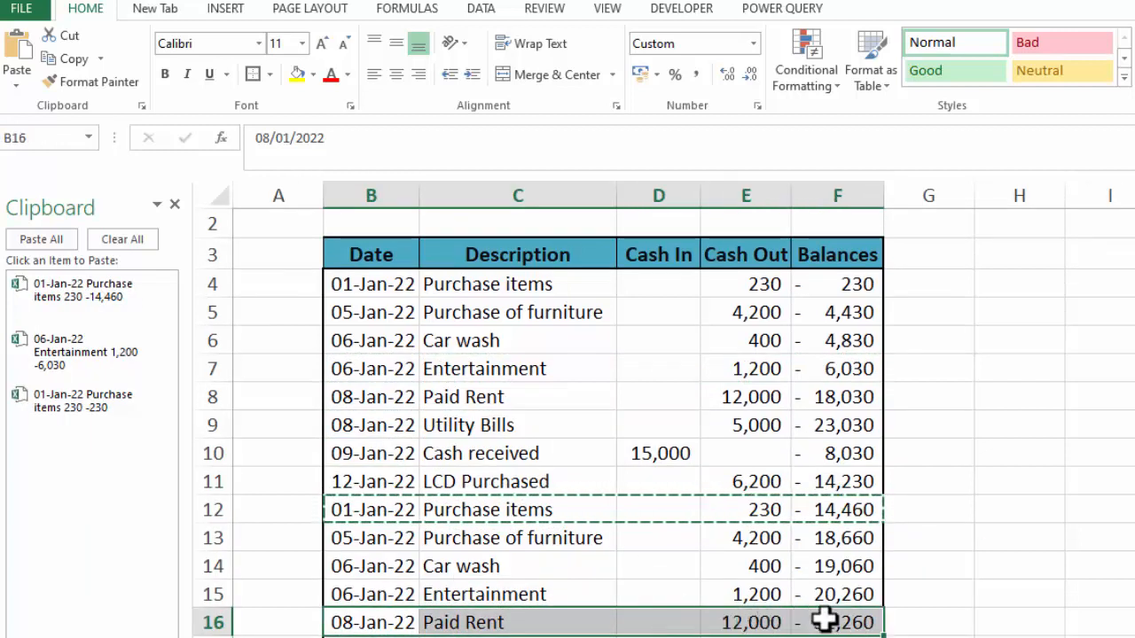
key(ctrl+c)
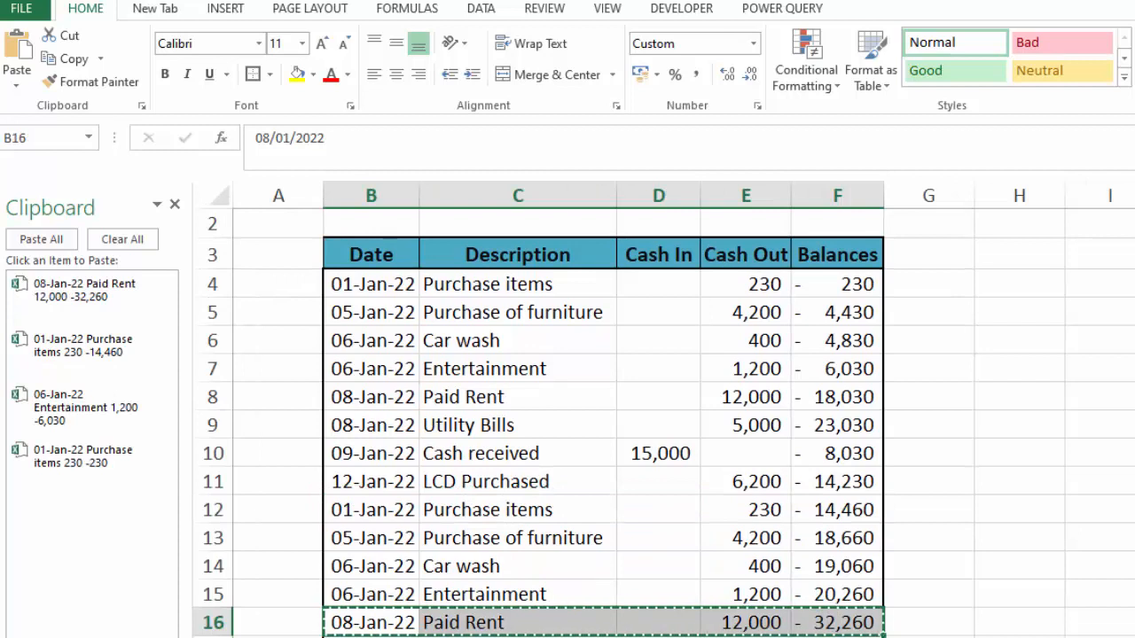
drag(371, 637, 824, 637)
key(ctrl+c)
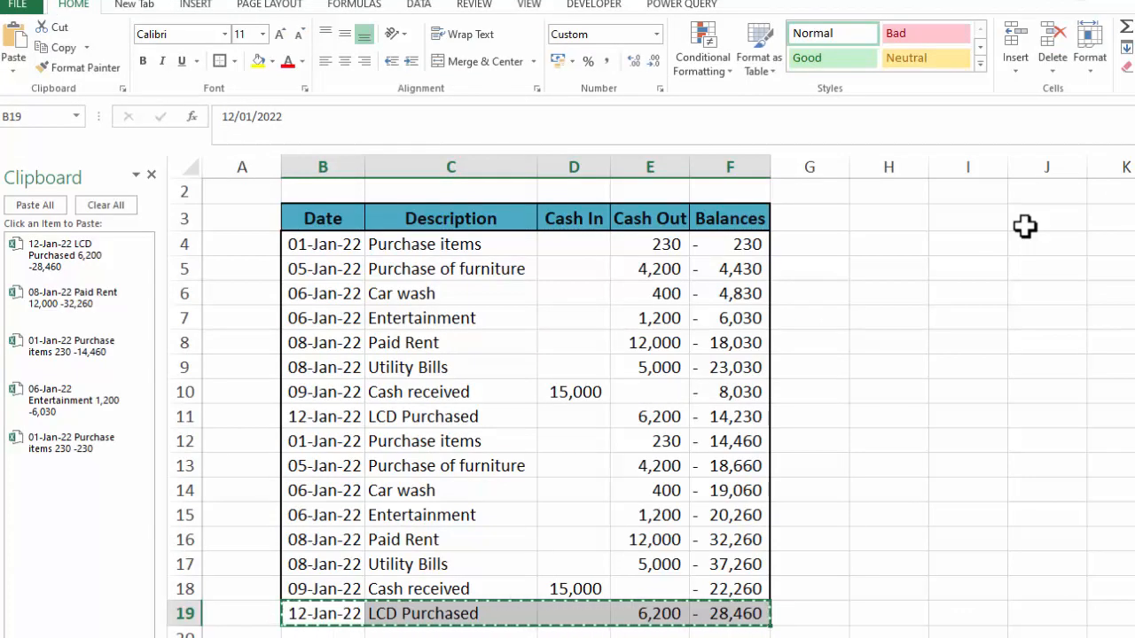
Paste all collected clipboard rows at once starting at J3 and autofit the width of column J.
click(1024, 227)
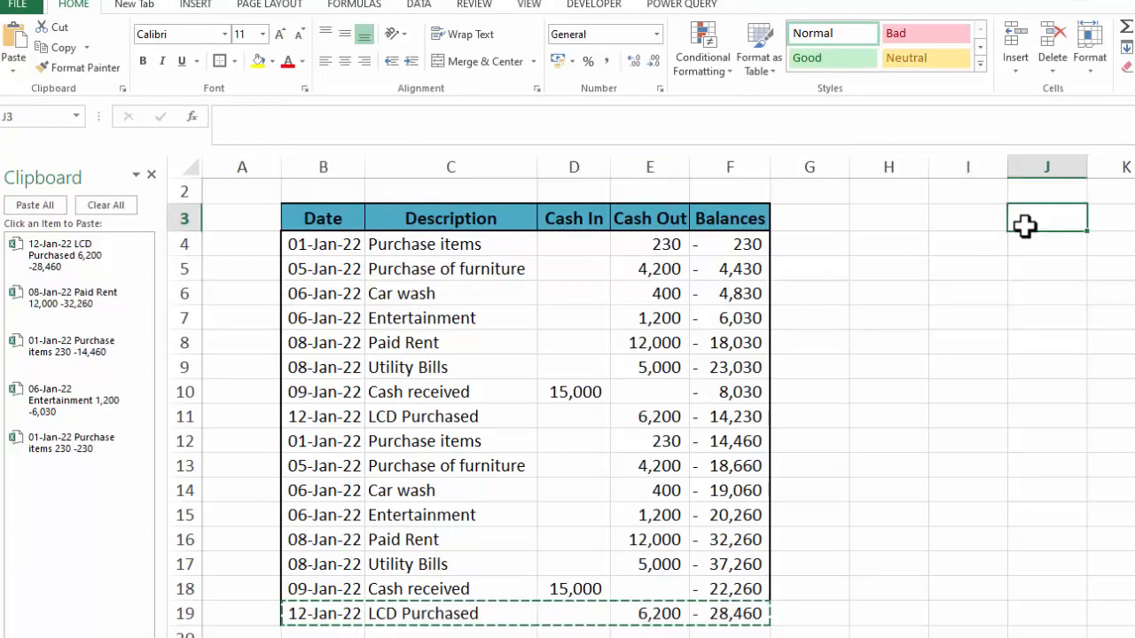
click(40, 211)
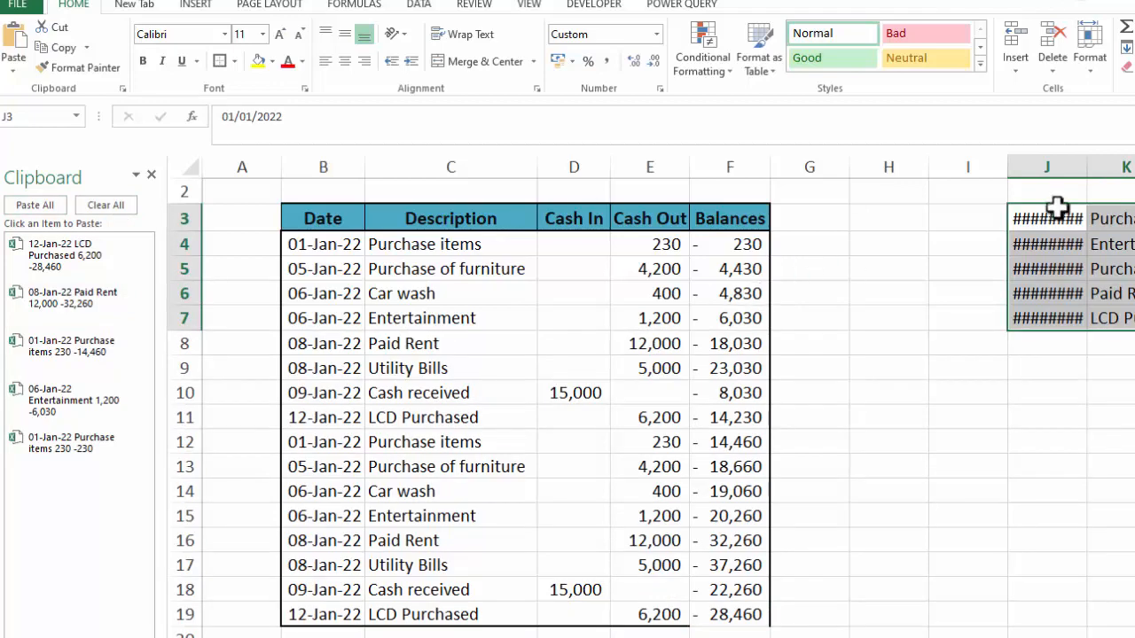
double_click(1083, 160)
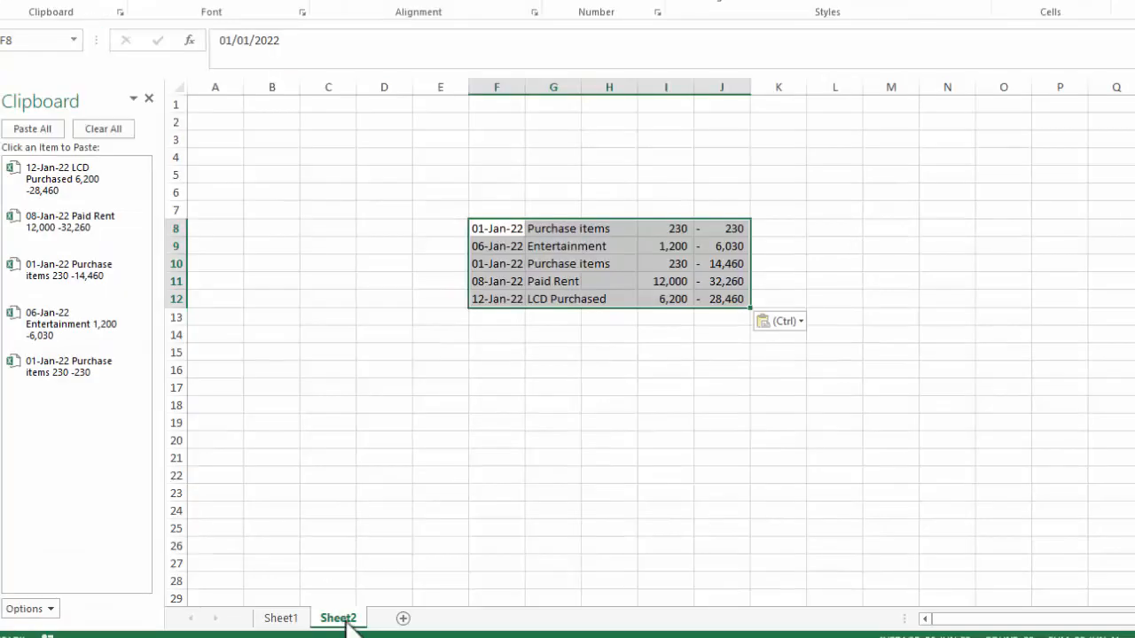
Add a new worksheet and paste all collected clipboard rows into it starting at C3.
click(402, 619)
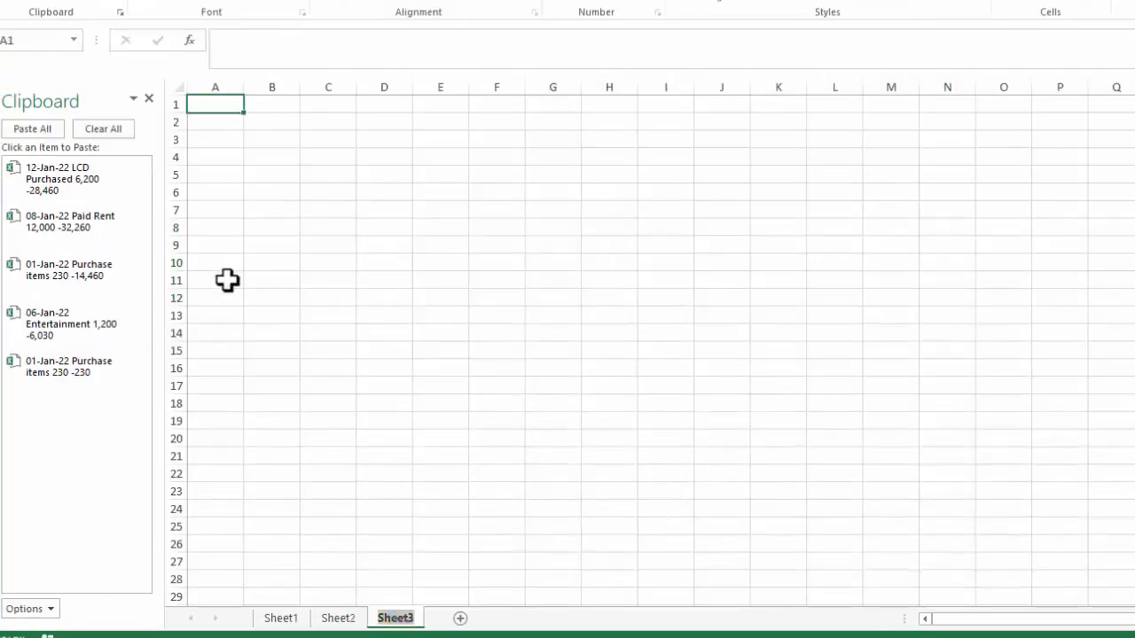
click(325, 135)
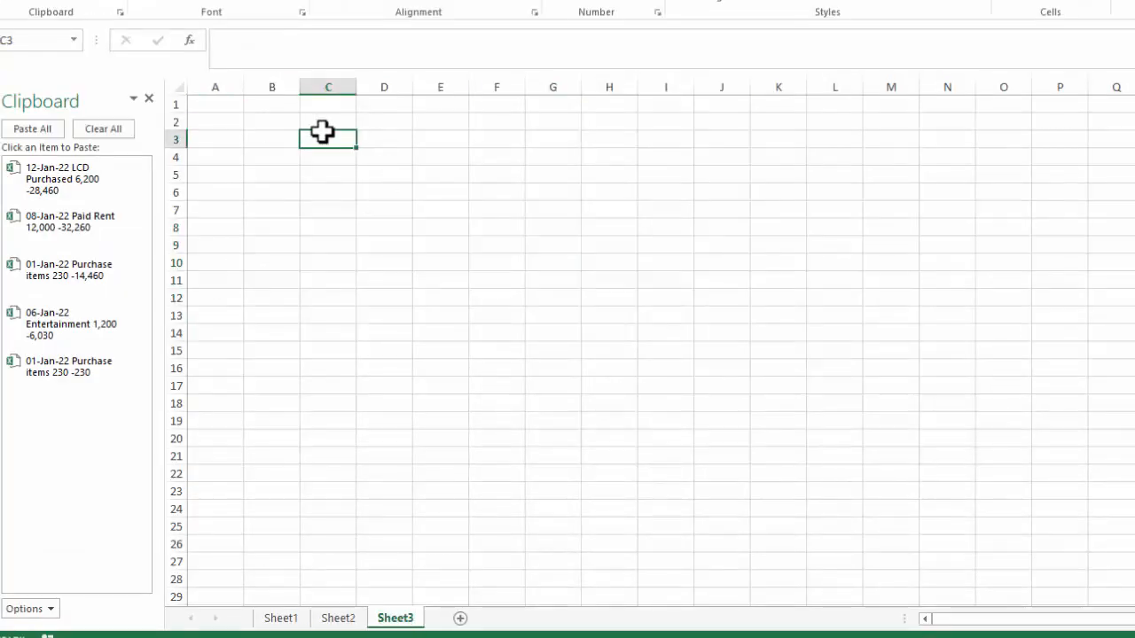
click(44, 133)
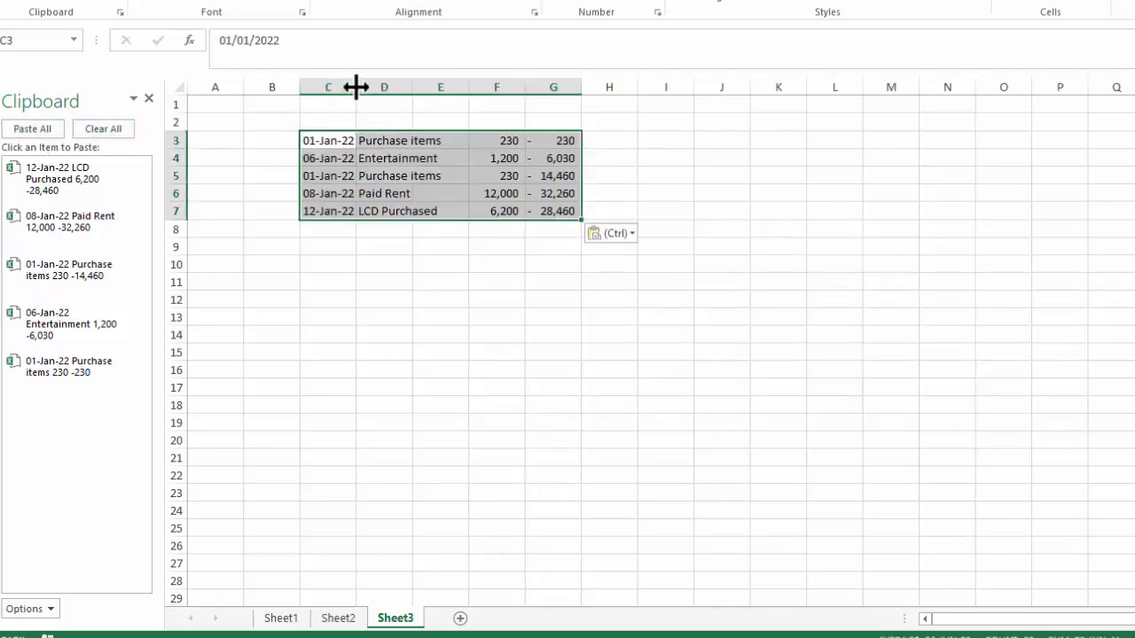
Widen the date, description and balance columns of the pasted rows on Sheet3.
drag(356, 86, 403, 86)
drag(459, 86, 511, 86)
drag(674, 86, 698, 88)
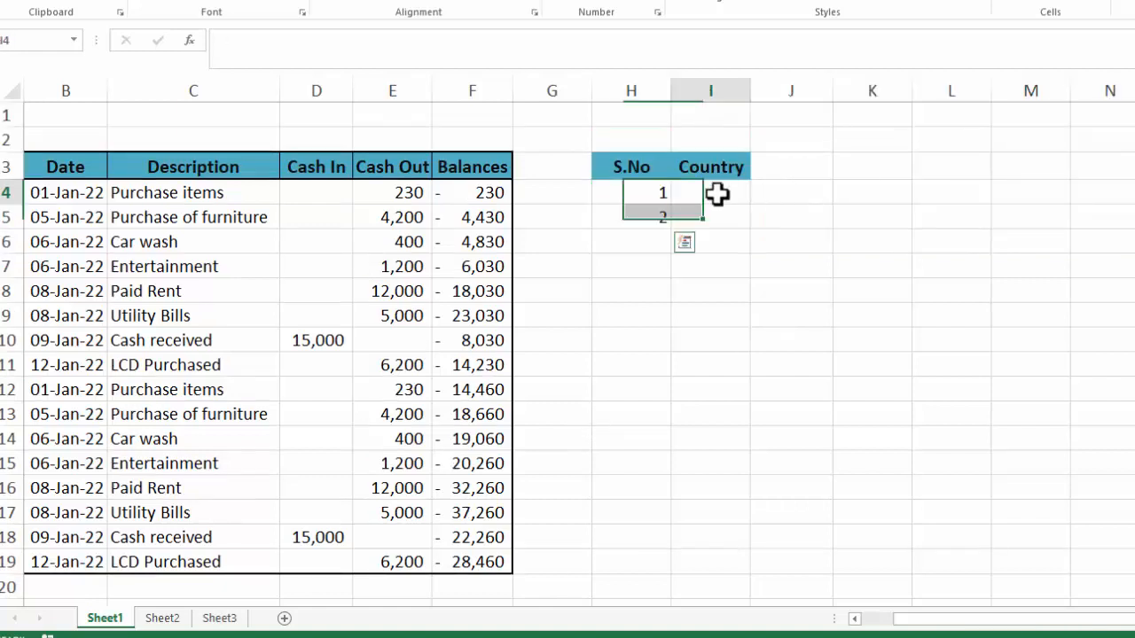
Extend the S.No series from H4:H5 down to 18 in cell H21 on Sheet1.
click(717, 193)
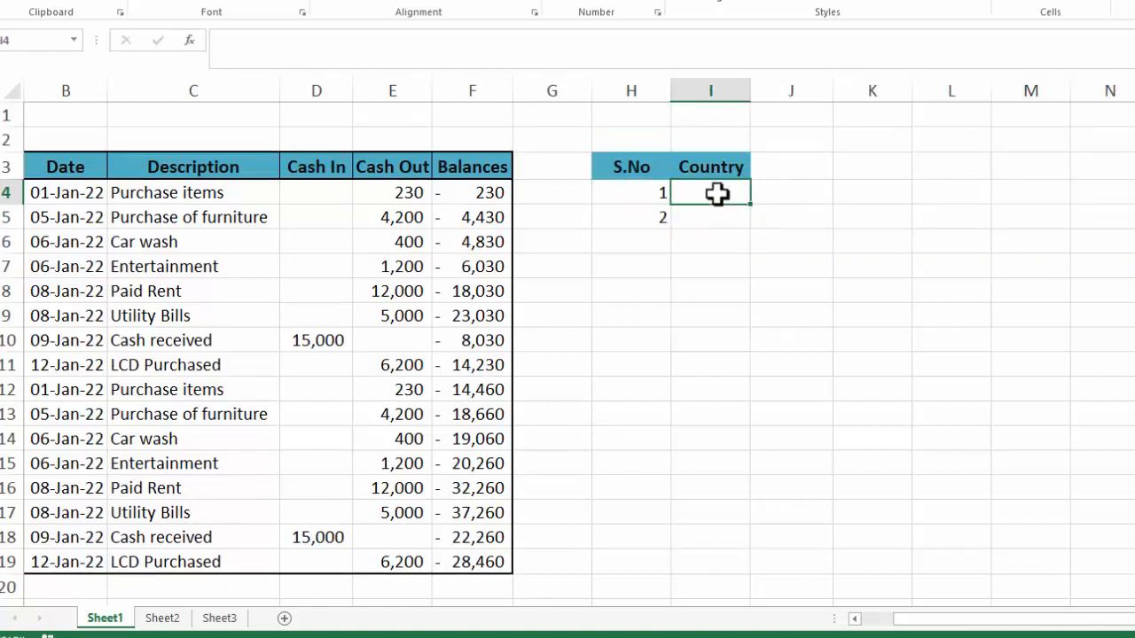
click(654, 193)
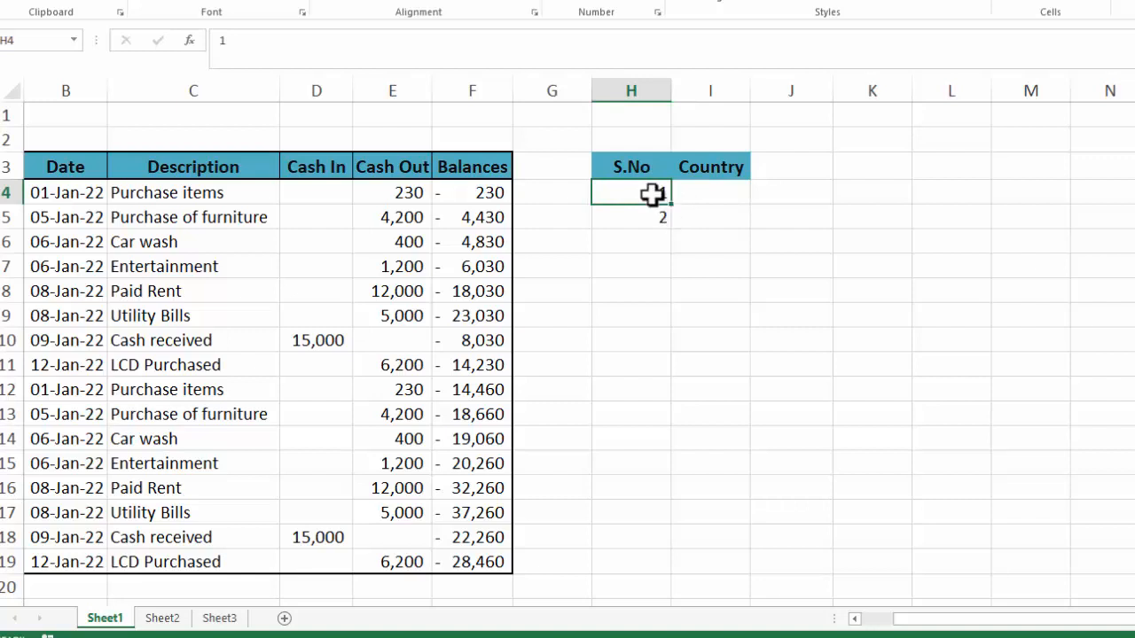
drag(653, 193, 671, 567)
Enter Pakistan in I4 and autofill it down the Country column to I21.
click(717, 142)
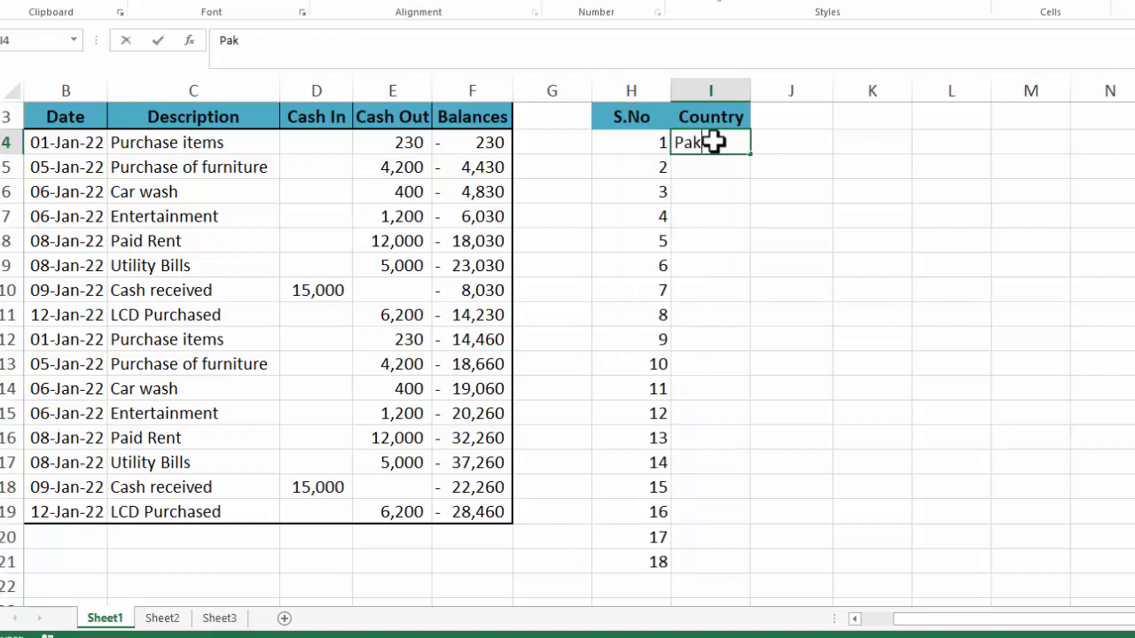
key(Return)
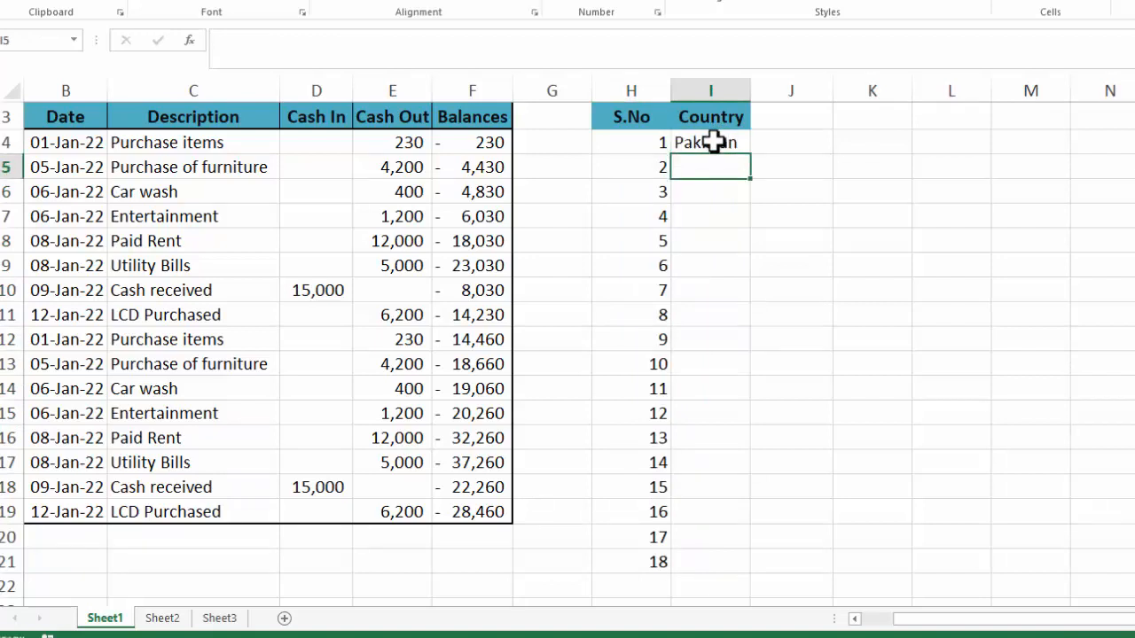
click(714, 142)
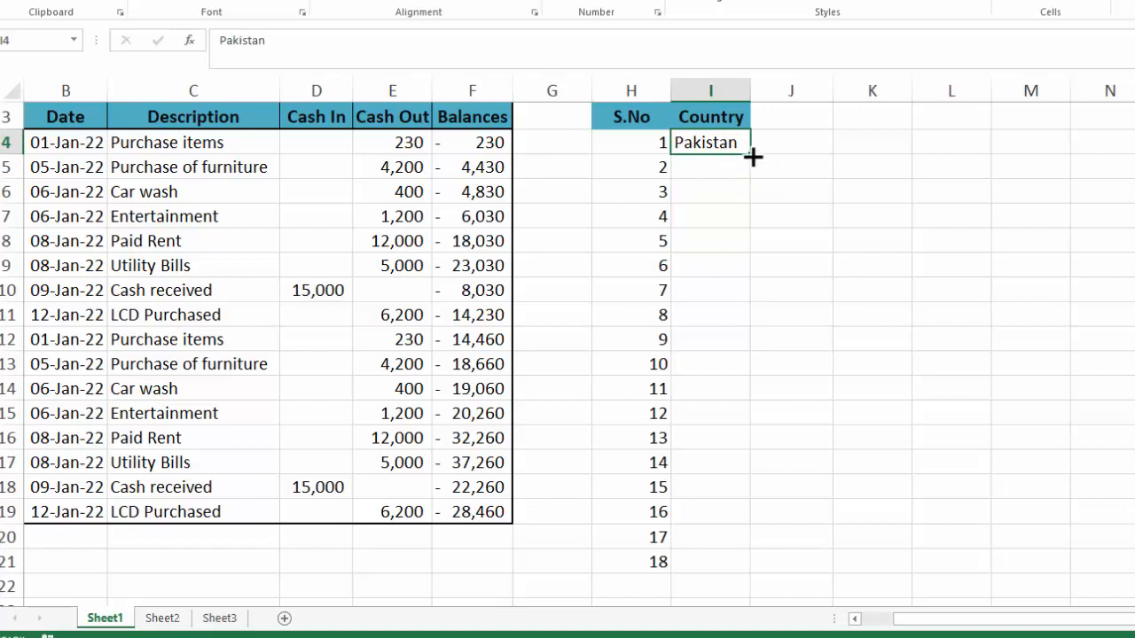
double_click(752, 156)
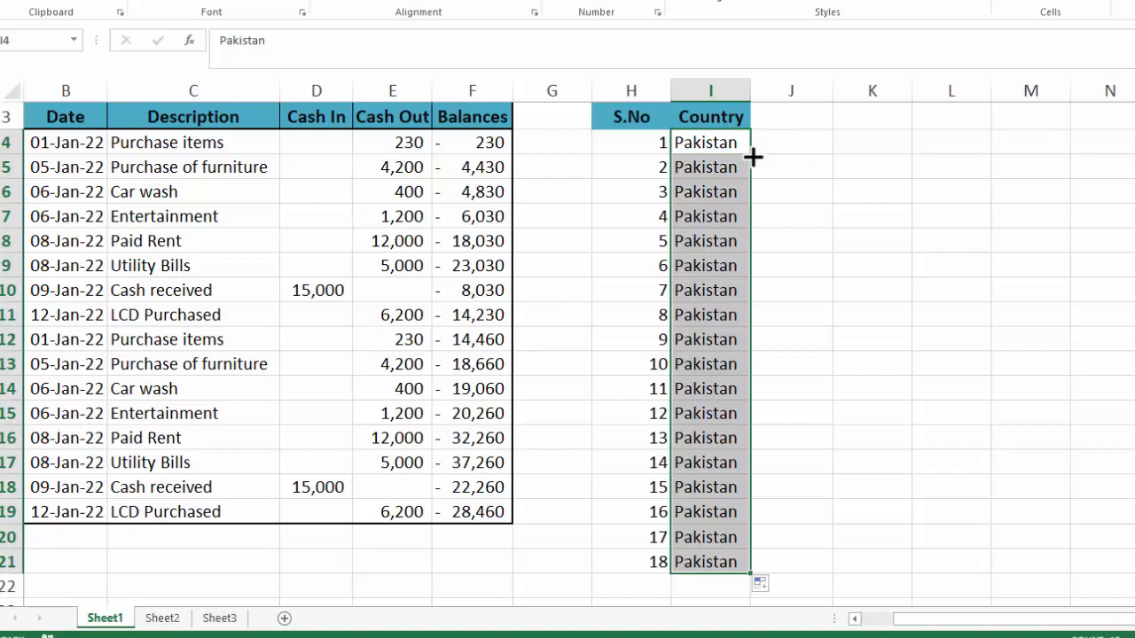
Undo the country autofill, the Pakistan entry in I4 and the S.No series fill.
key(ctrl+z)
key(ctrl+z)
key(ctrl+z)
Enter Pakistan as the first country in I4.
click(715, 144)
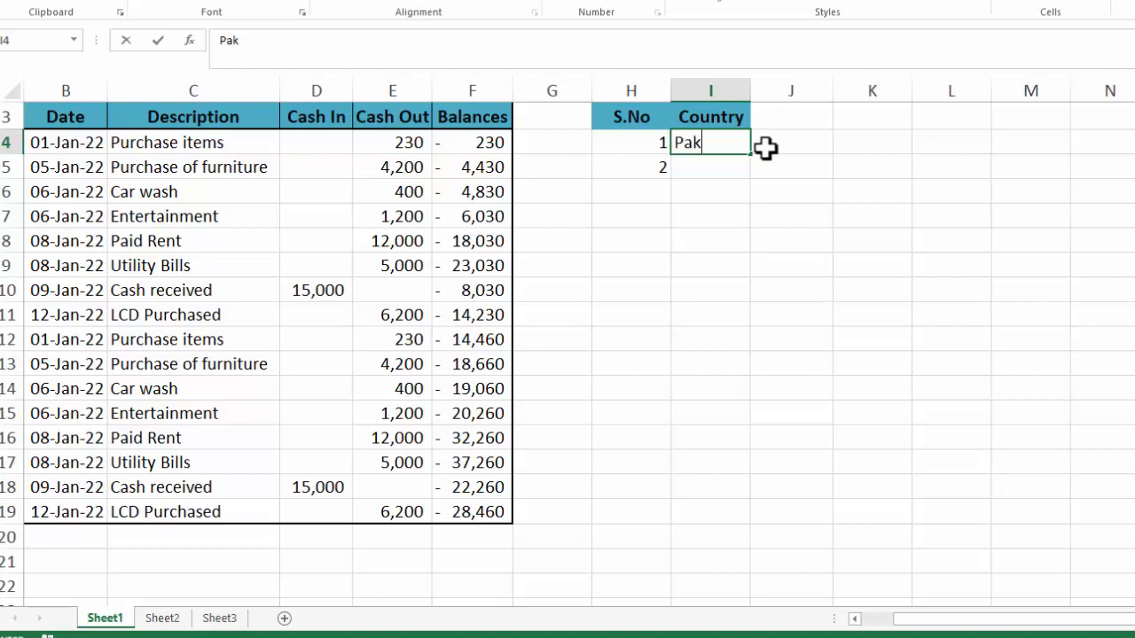
text(Pakistan)
key(Return)
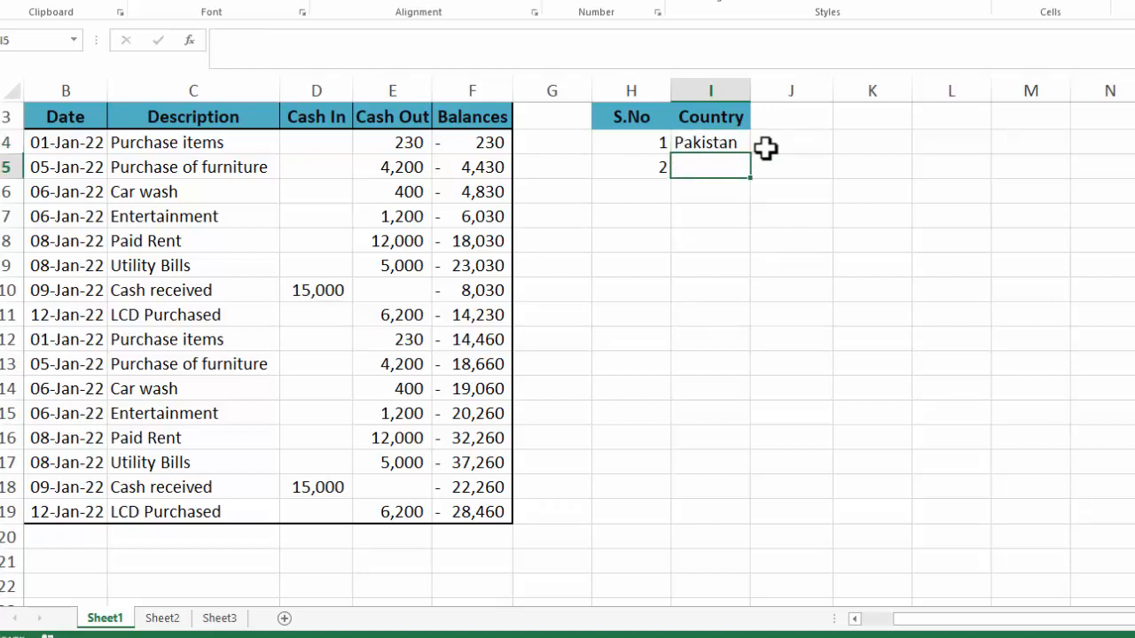
Try autofilling Pakistan from I4 down to I5 beside the two serial numbers, and undo the fill.
click(734, 144)
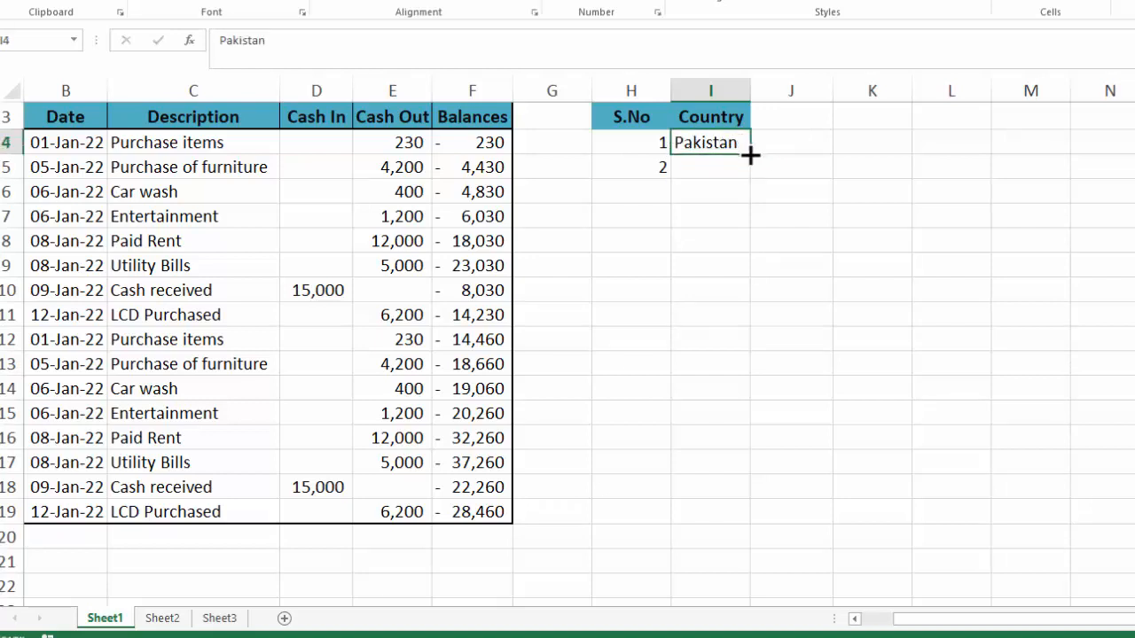
double_click(750, 155)
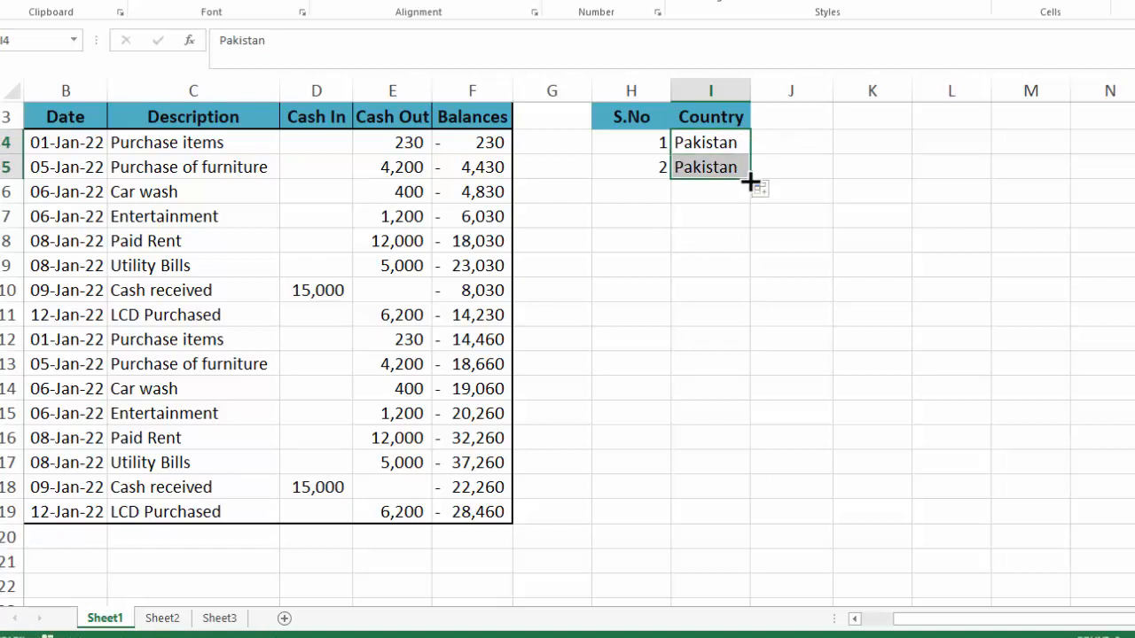
drag(636, 143, 656, 168)
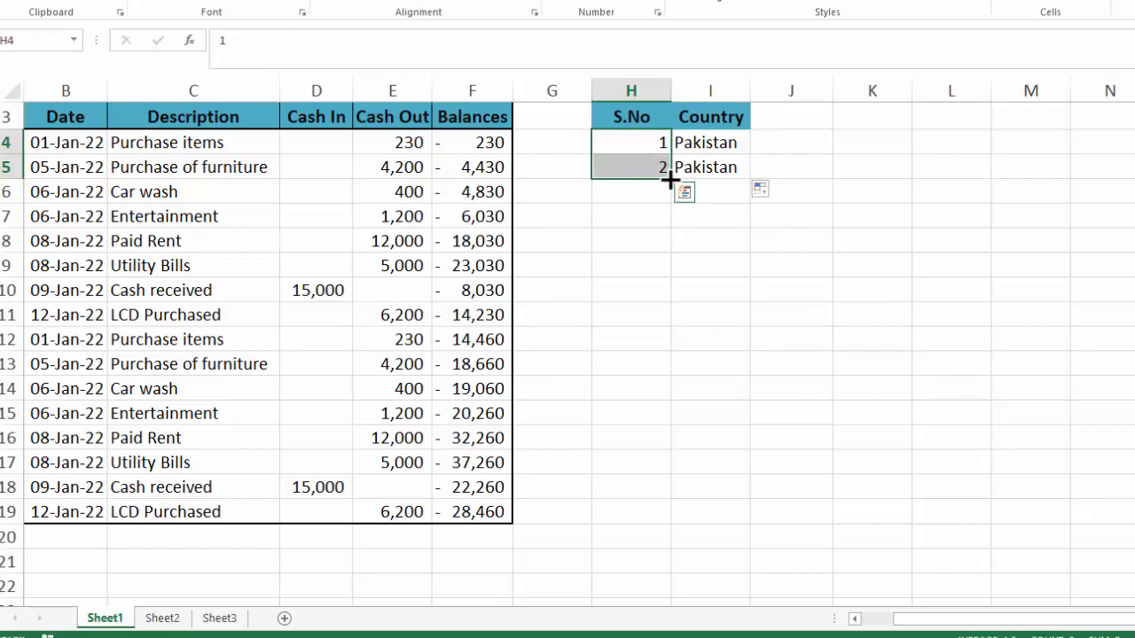
key(ctrl+z)
key(ctrl+z)
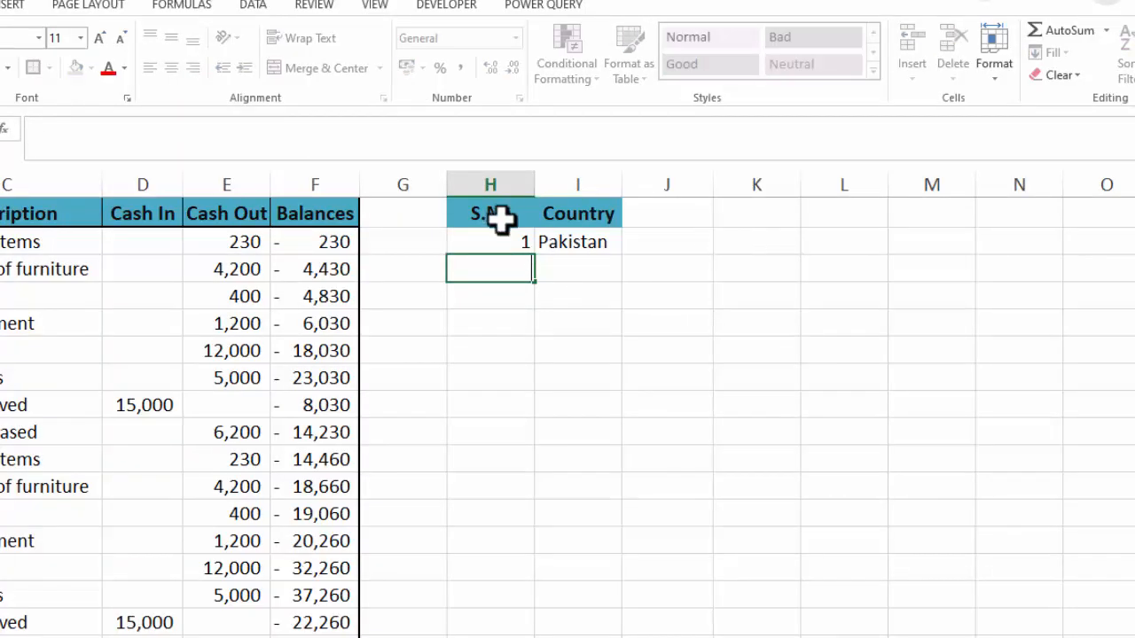
Clear the serial number from H4 beside the Pakistan entry.
click(515, 245)
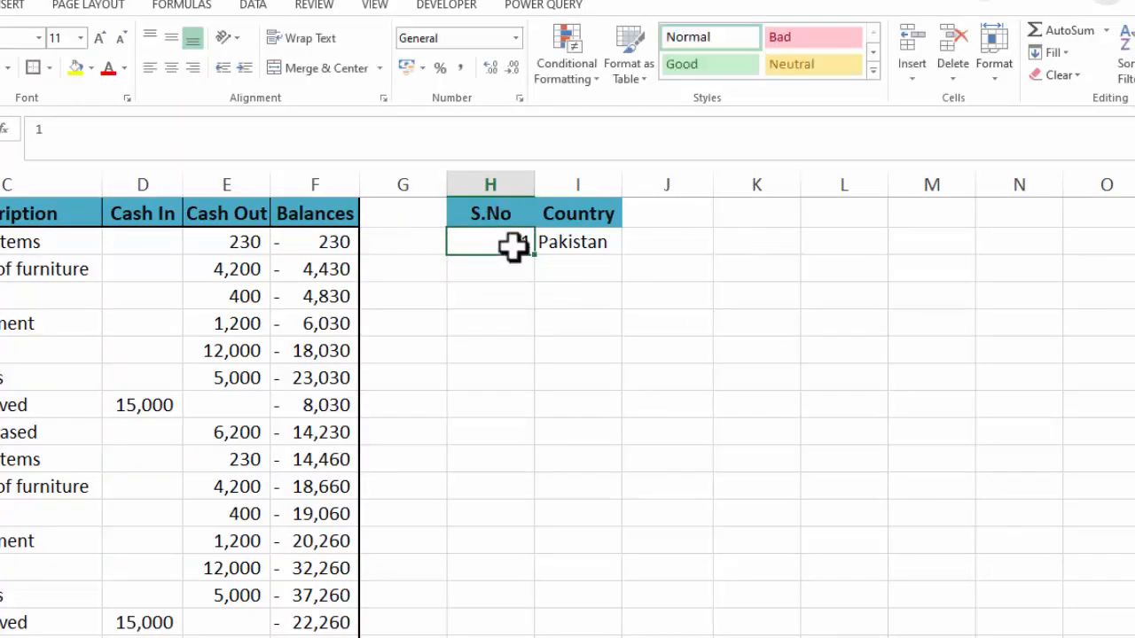
key(BackSpace)
click(780, 347)
click(567, 241)
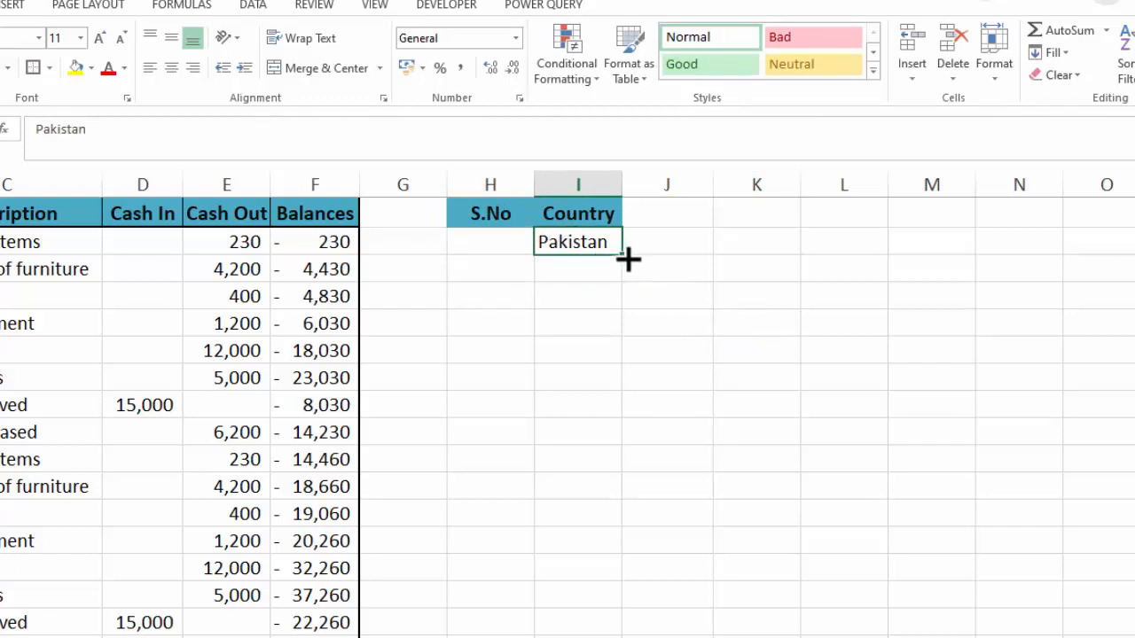
Enter 1 as the first serial number in H4.
click(514, 240)
text(1)
key(Return)
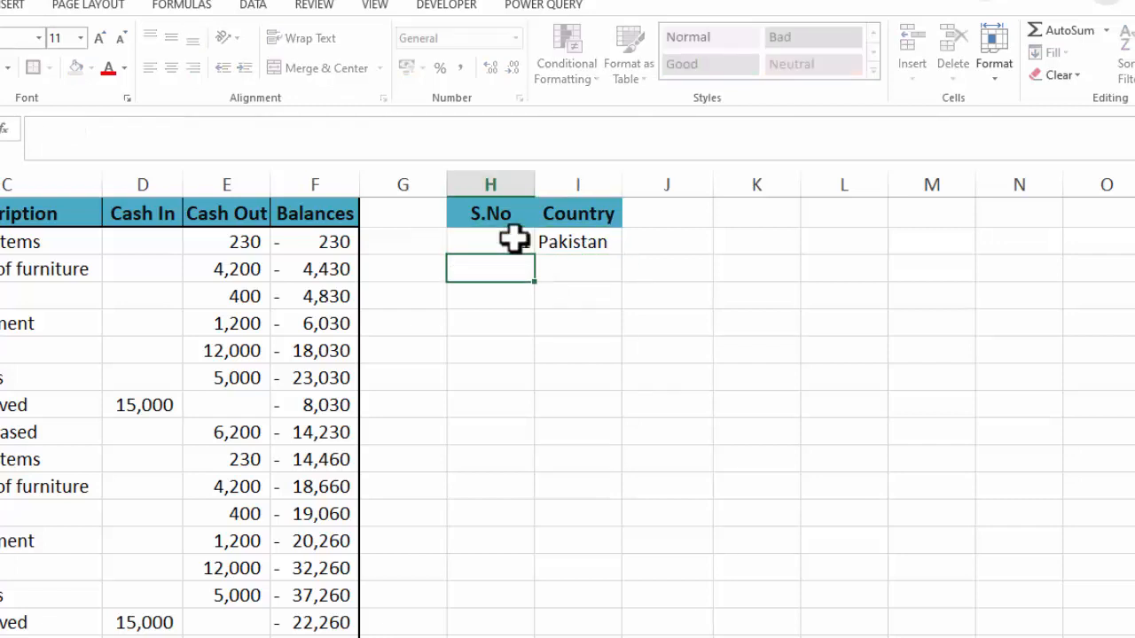
click(515, 237)
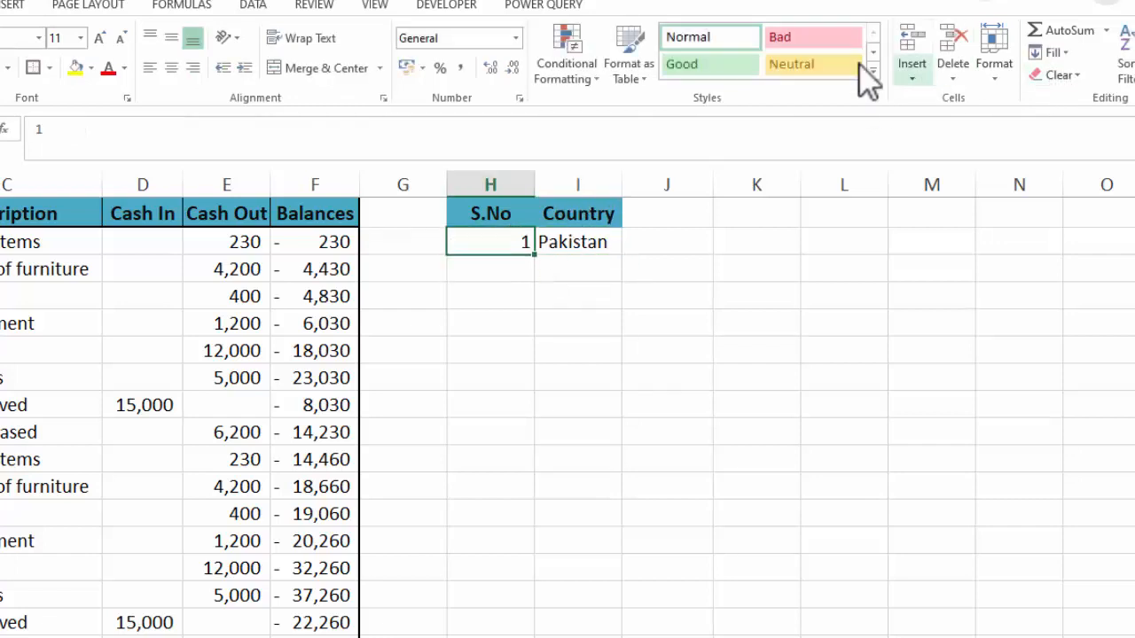
click(756, 459)
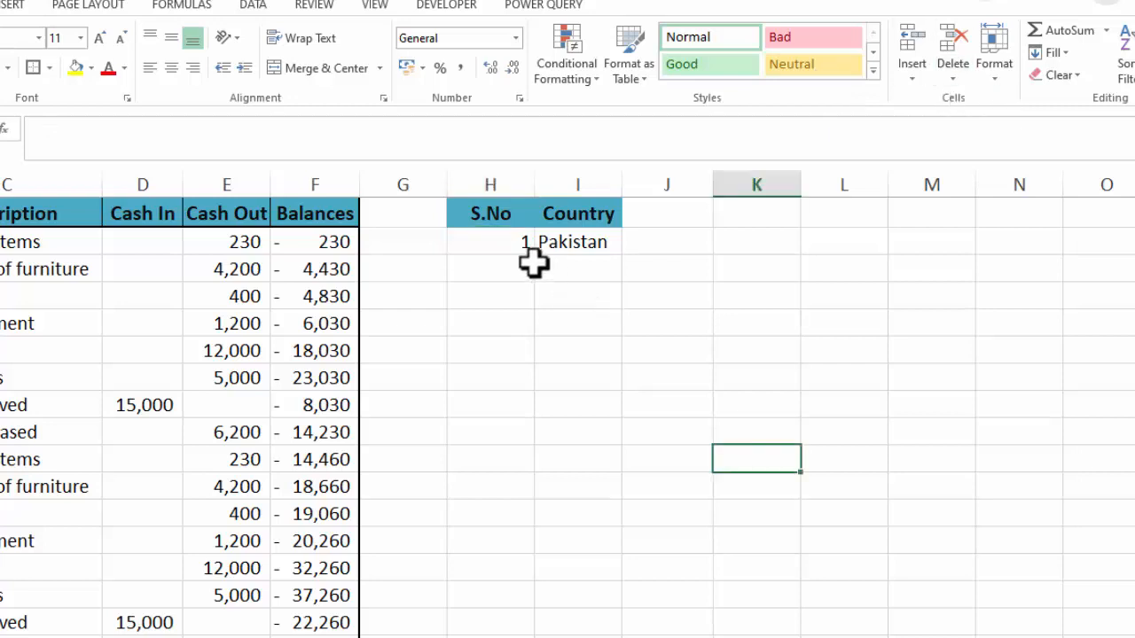
Fill a linear series down the S.No column from H4, with a stop value of 100.
click(506, 249)
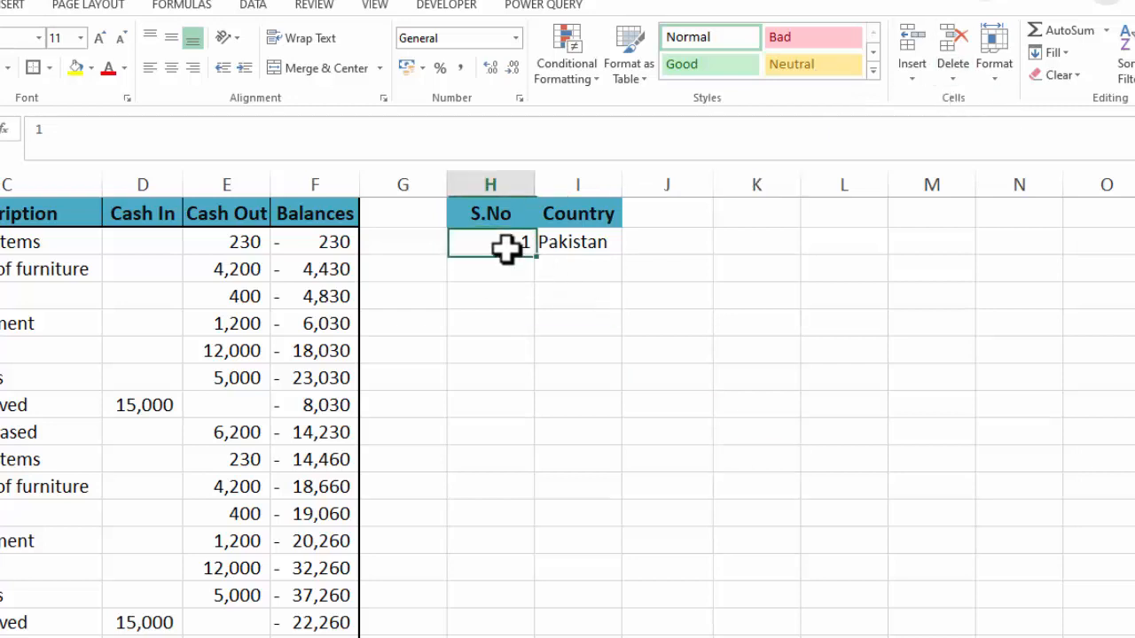
click(1067, 53)
click(1074, 195)
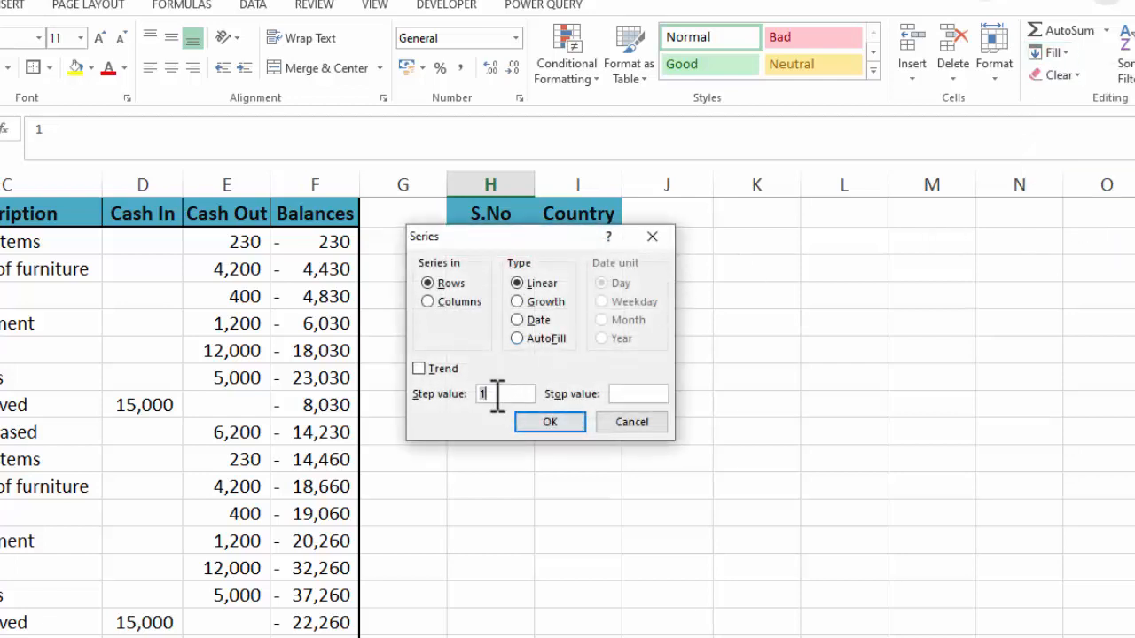
click(628, 392)
text(100)
click(435, 302)
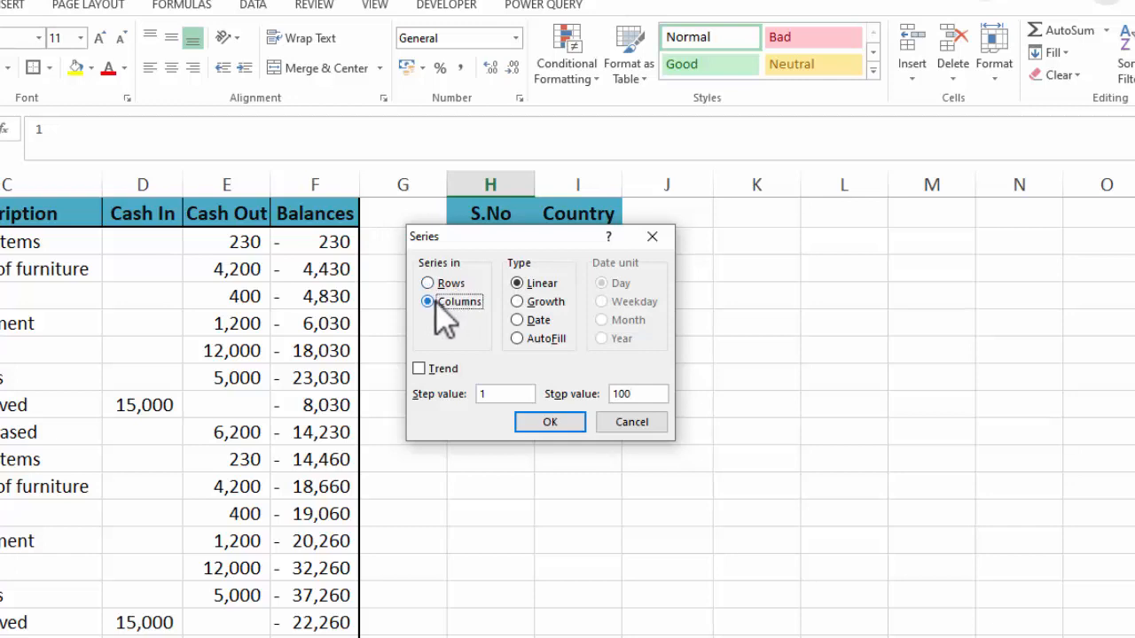
click(547, 424)
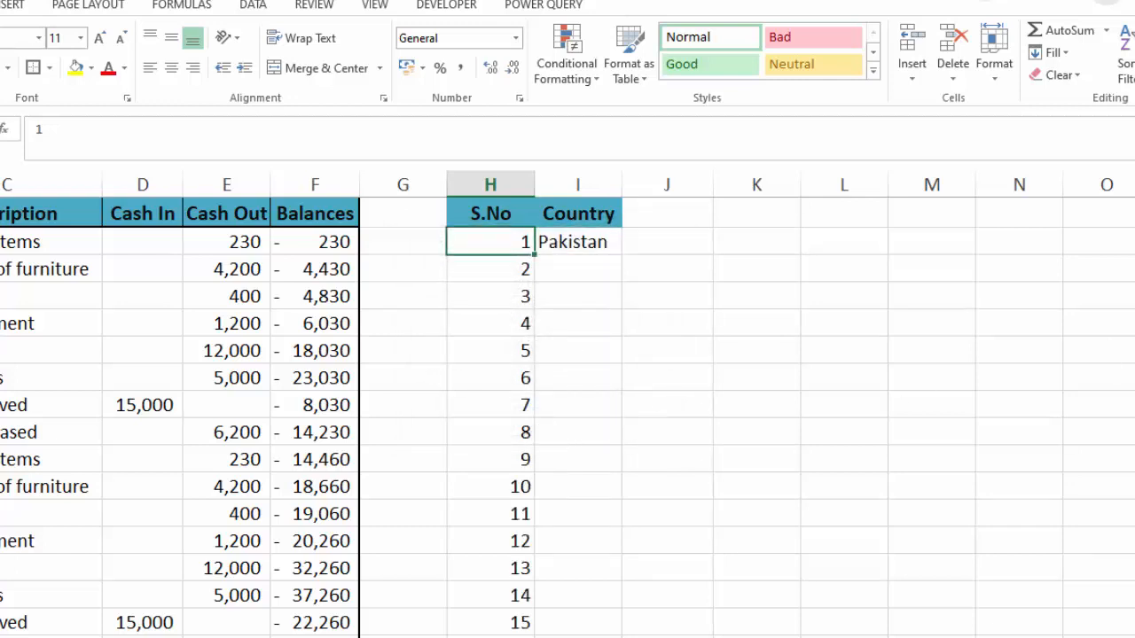
scroll(567, 416, down, 20)
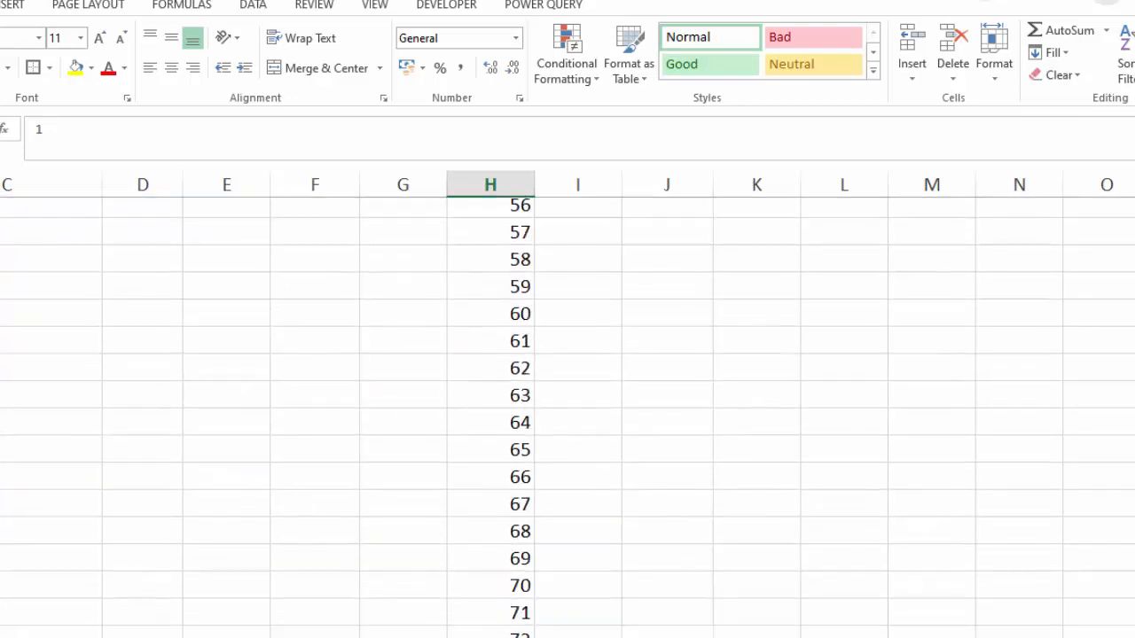
scroll(568, 417, down, 2)
scroll(568, 417, up, 20)
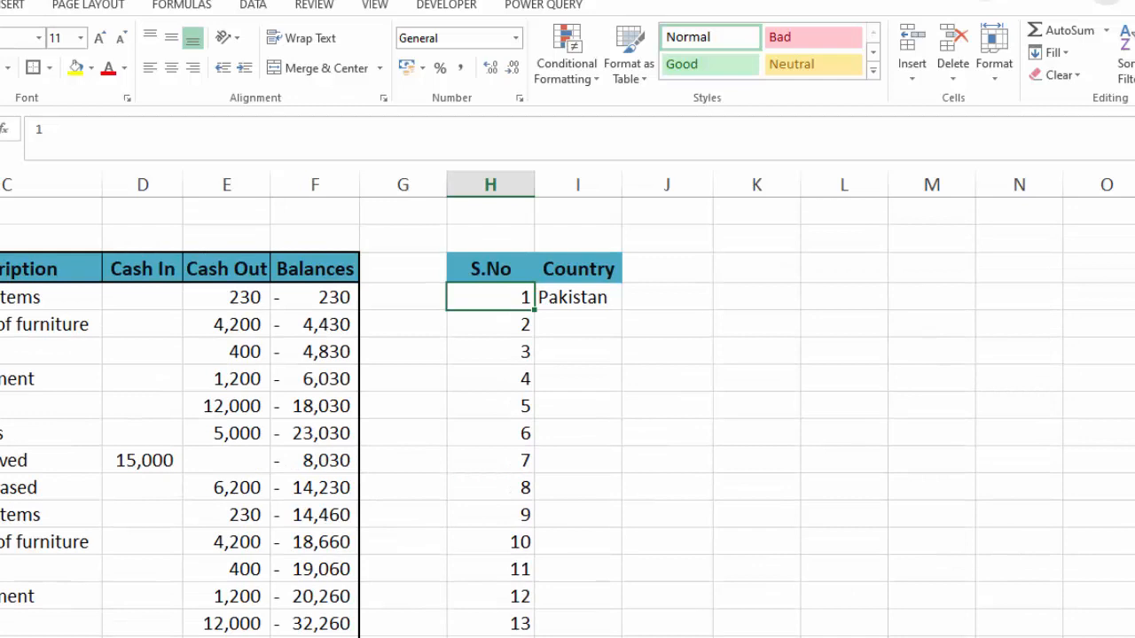
Autofill Pakistan from I4 down the Country column alongside all the serial numbers.
click(578, 297)
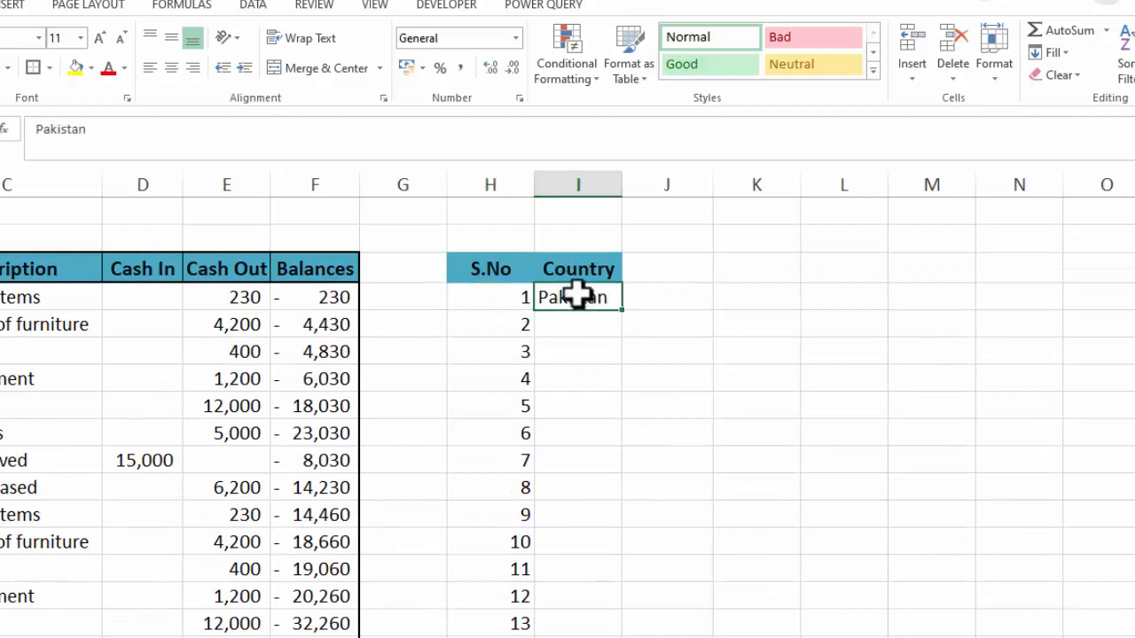
double_click(625, 317)
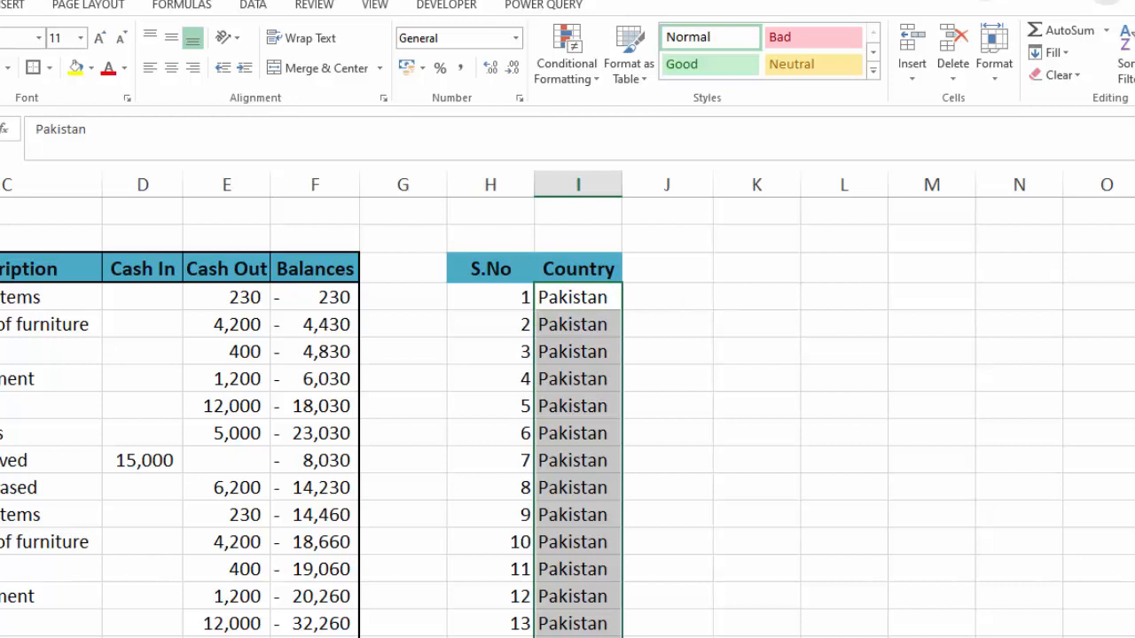
scroll(578, 417, down, 20)
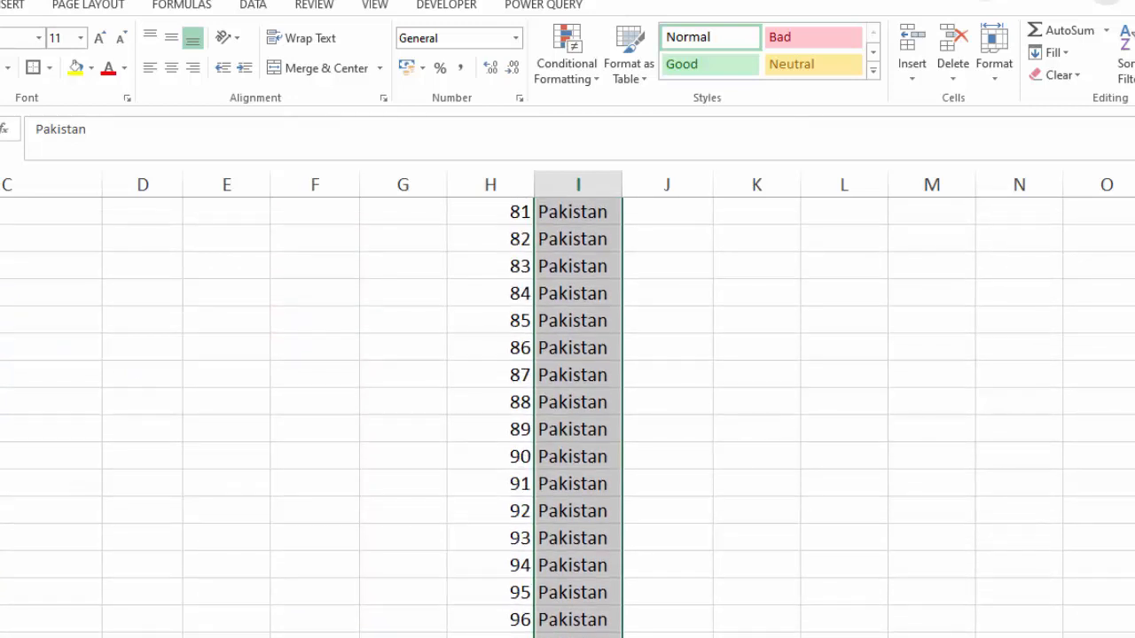
scroll(961, 408, up, 20)
click(960, 406)
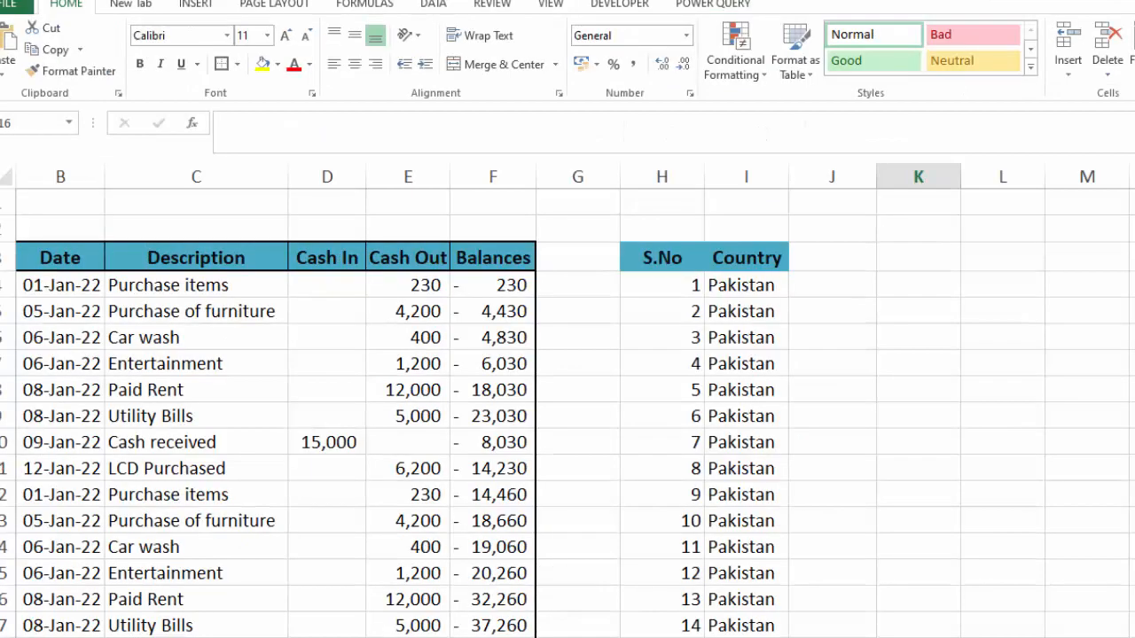
Enter the title "Daily Cash report" in B2 above the cash table.
click(88, 229)
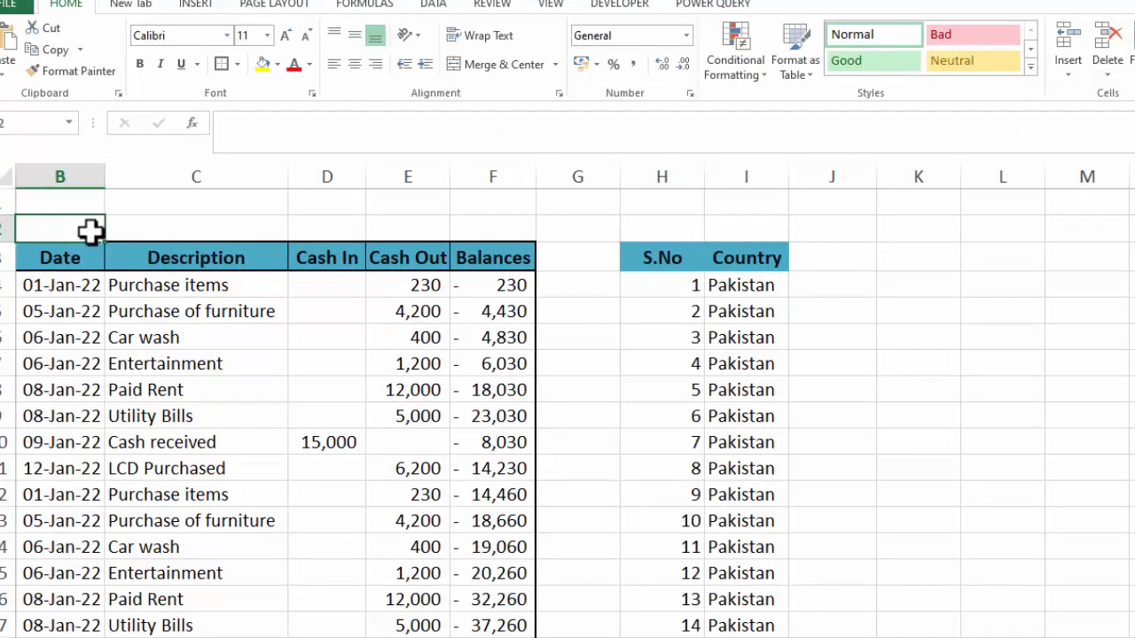
text(Daily)
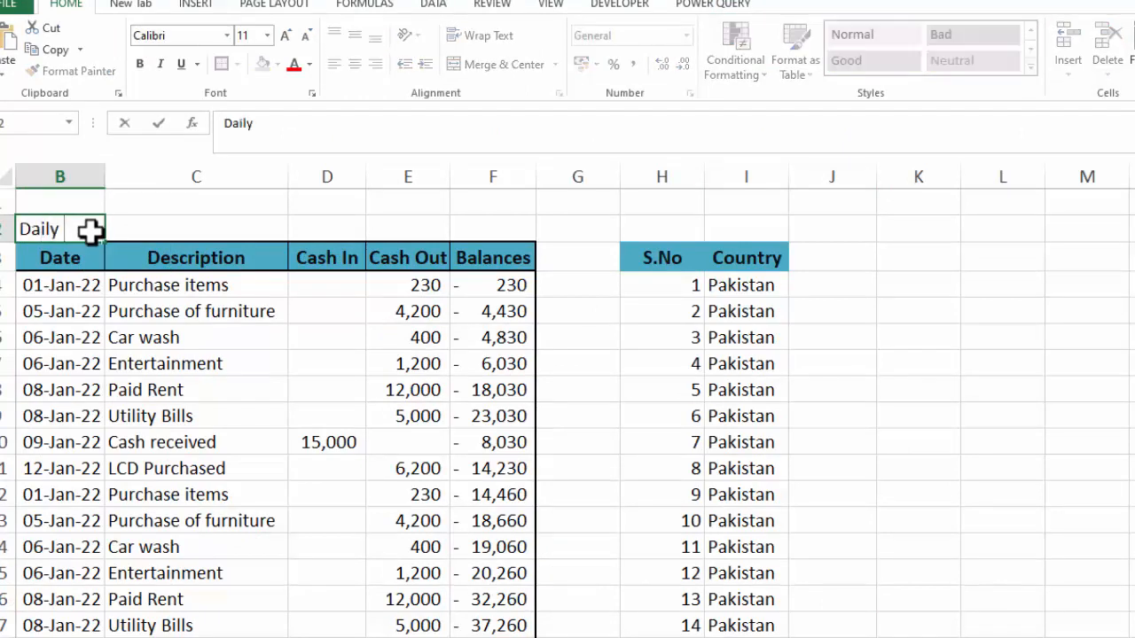
text( sale)
key(BackSpace)
key(BackSpace)
key(BackSpace)
key(BackSpace)
text(Cash)
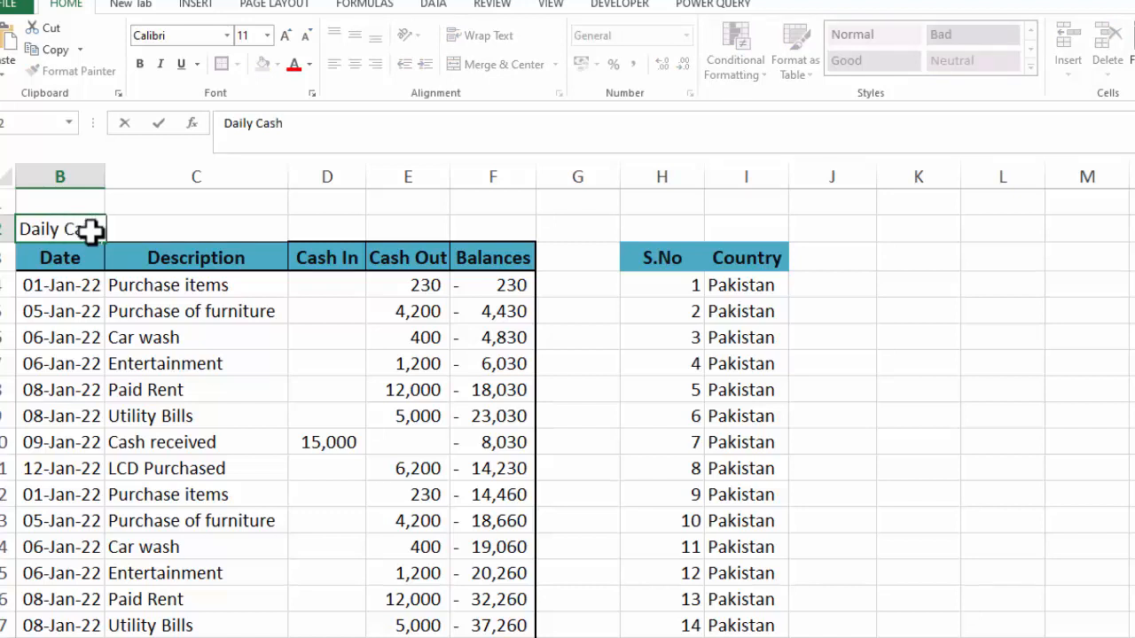
text( report)
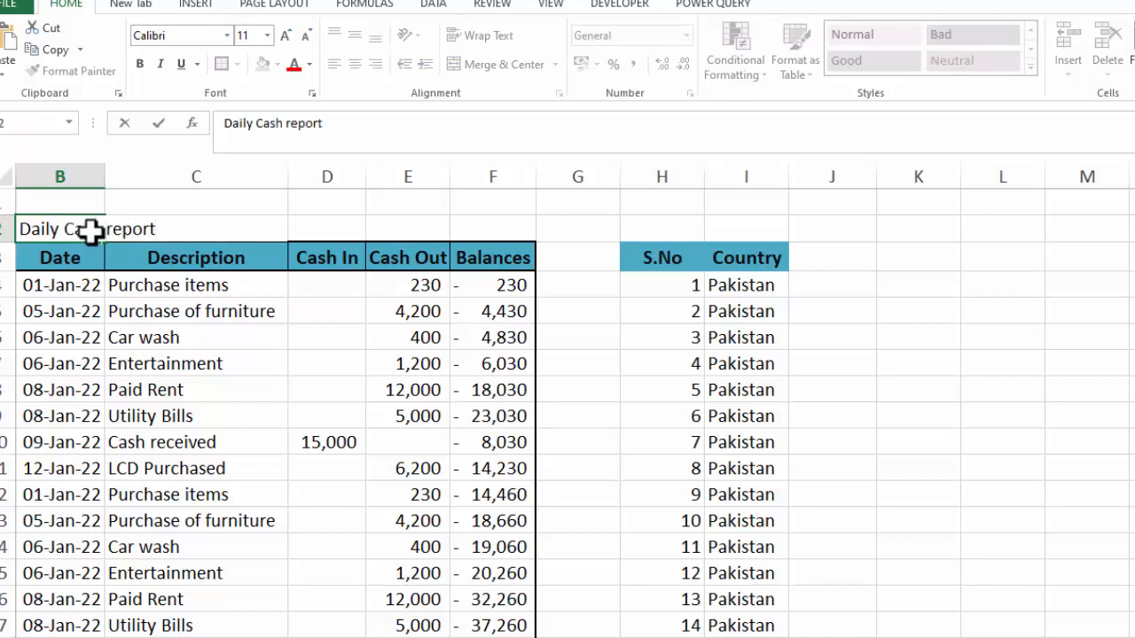
click(494, 410)
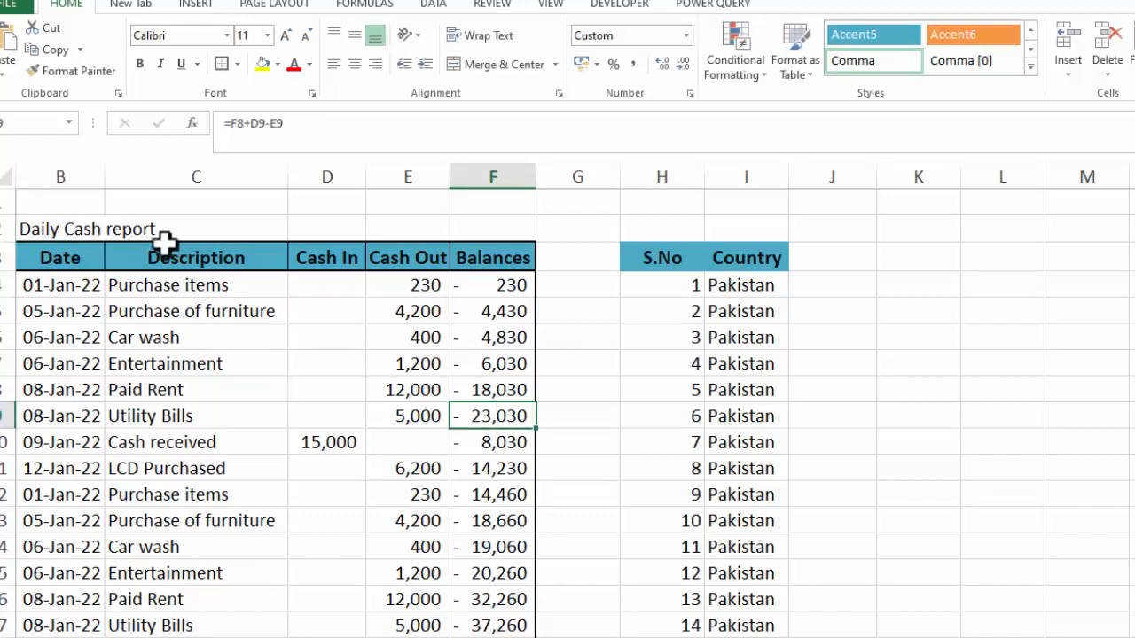
Try merging and centering the title across B2:F2, and remove the merge again.
drag(80, 227, 454, 225)
click(497, 65)
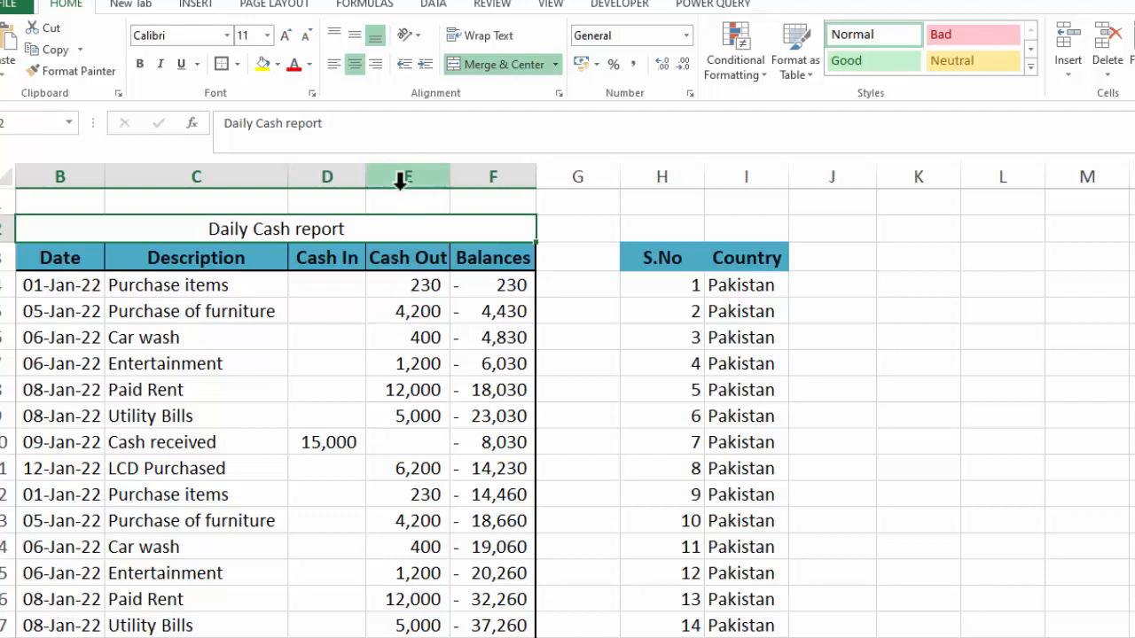
click(498, 57)
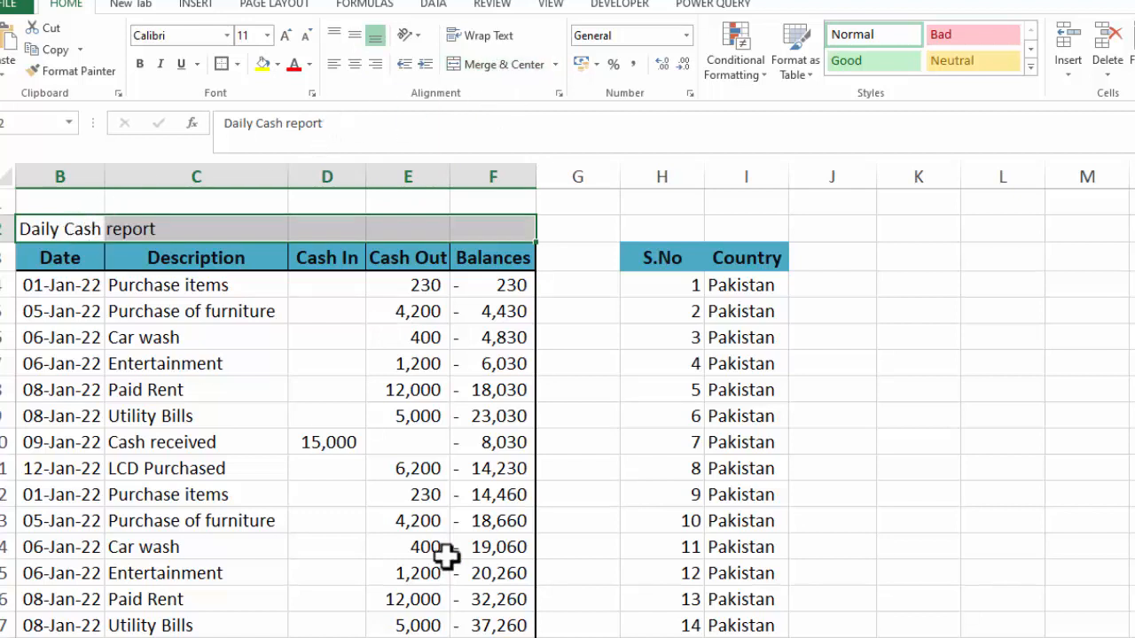
key(ctrl+1)
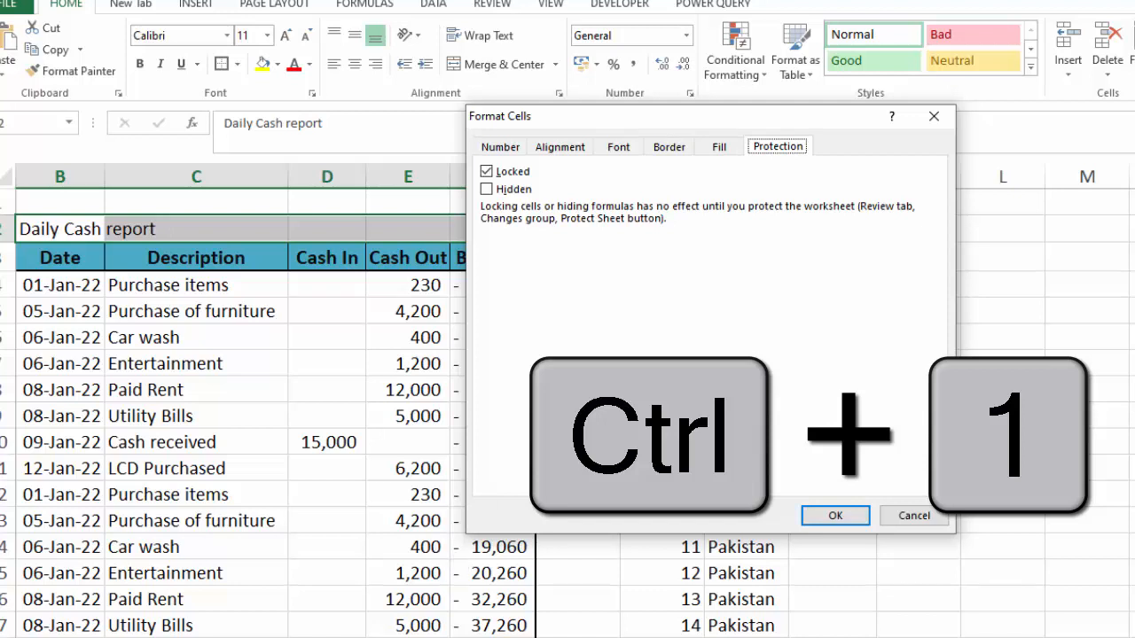
click(499, 146)
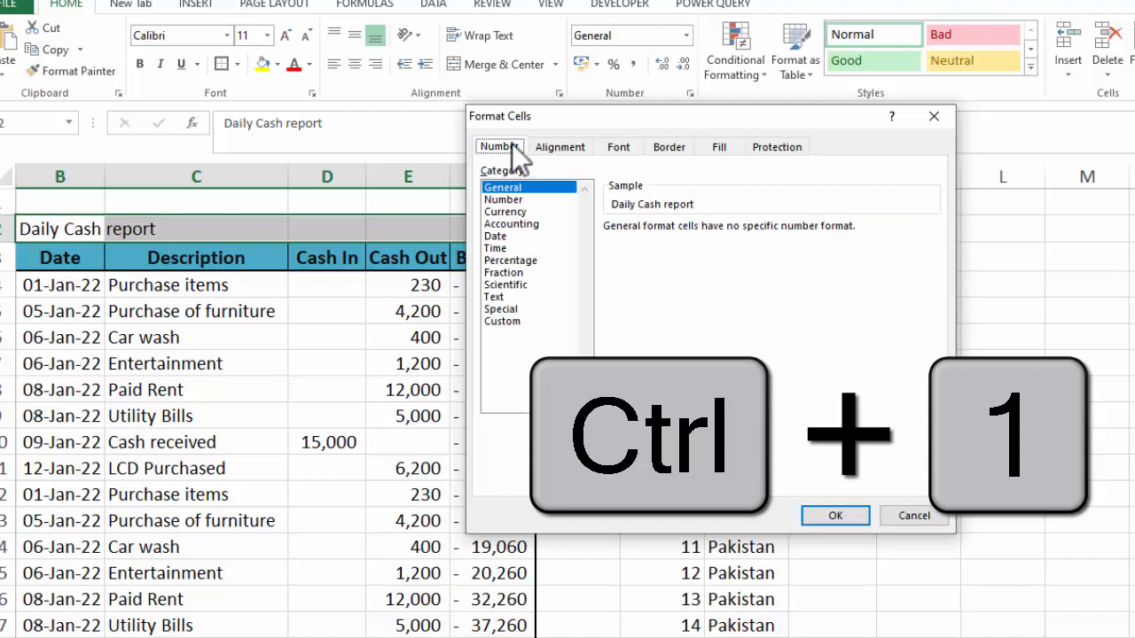
drag(664, 129, 909, 329)
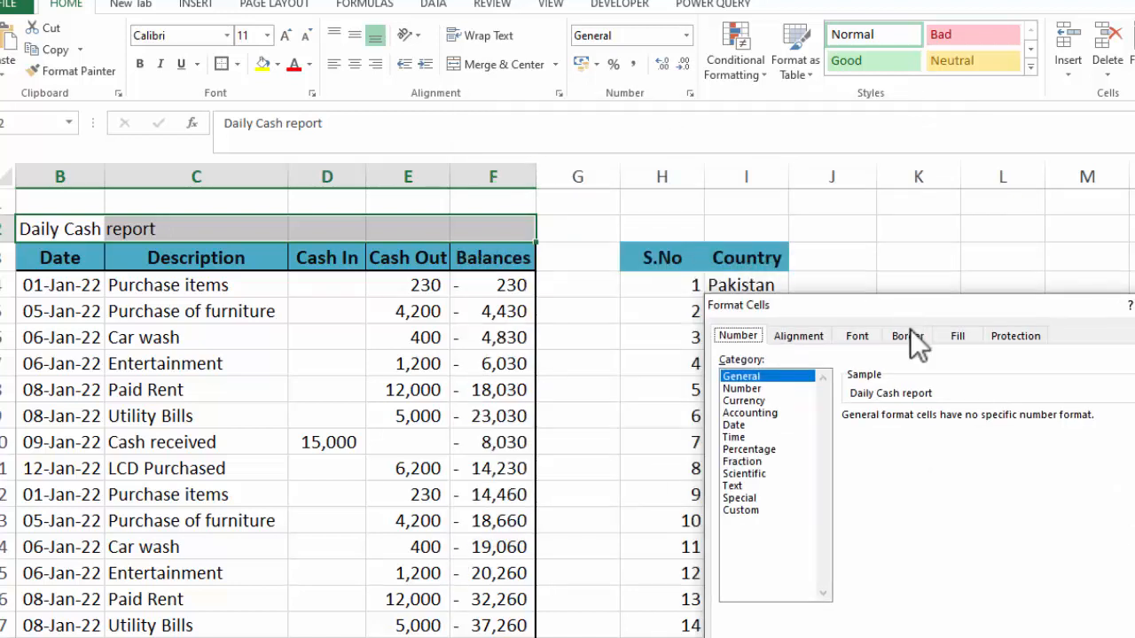
key(Escape)
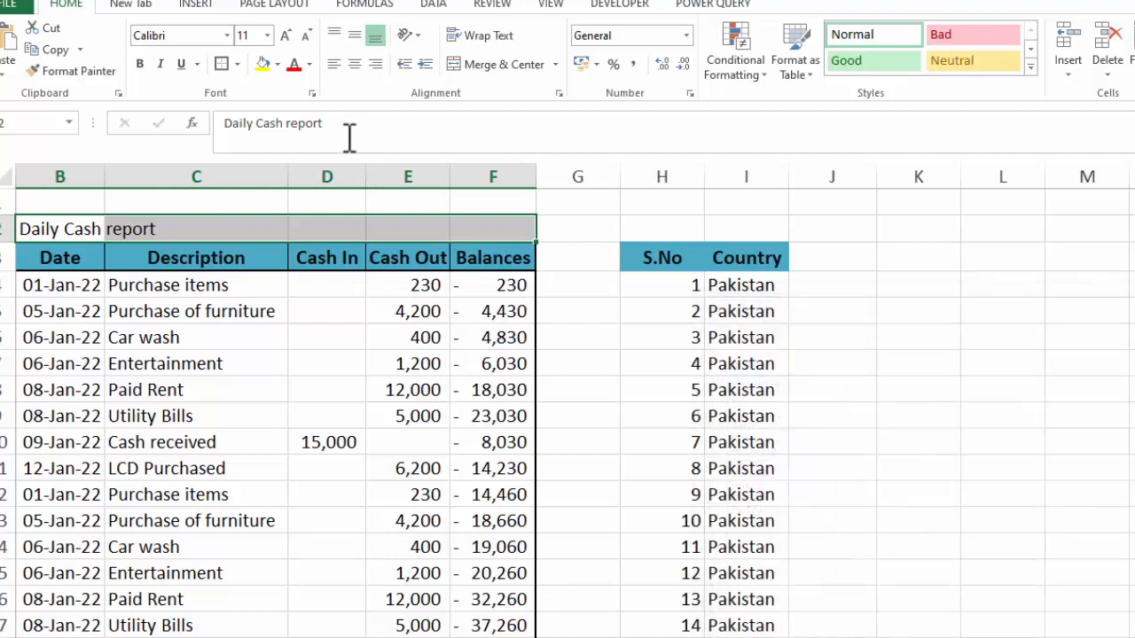
Set the horizontal alignment of B2:F2 to Center Across Selection in the cell formatting settings.
click(691, 94)
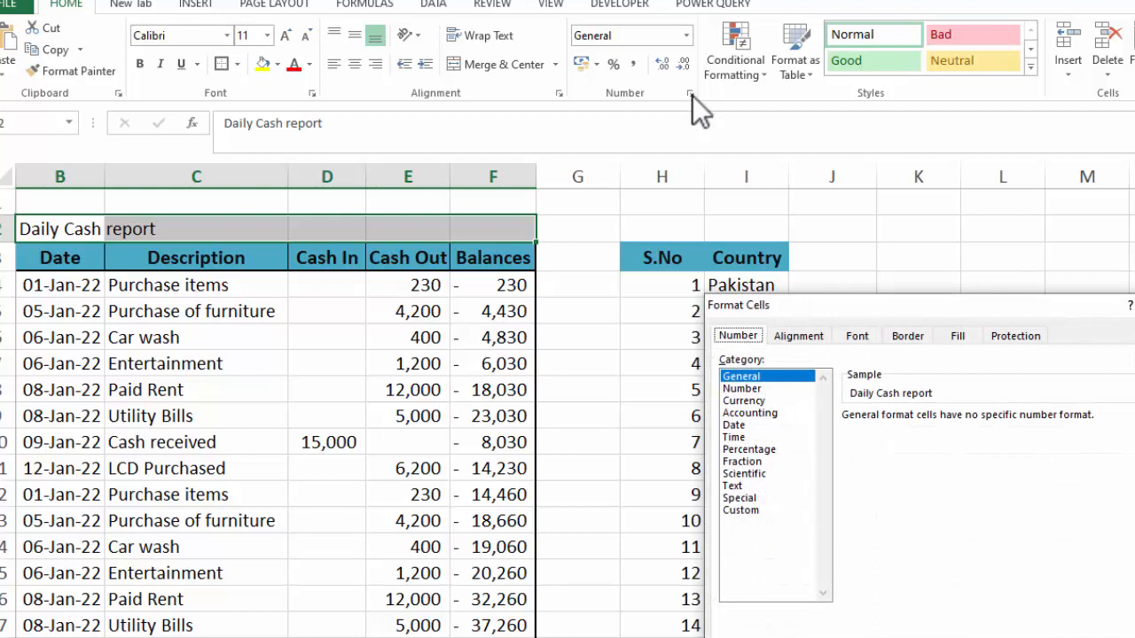
drag(923, 306, 815, 187)
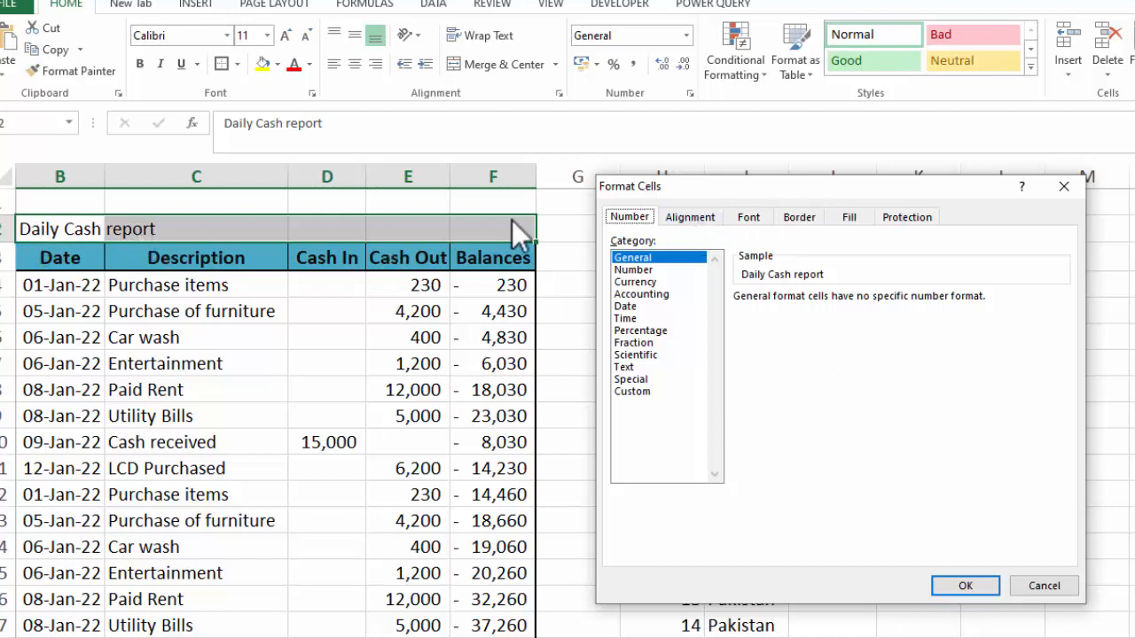
click(699, 217)
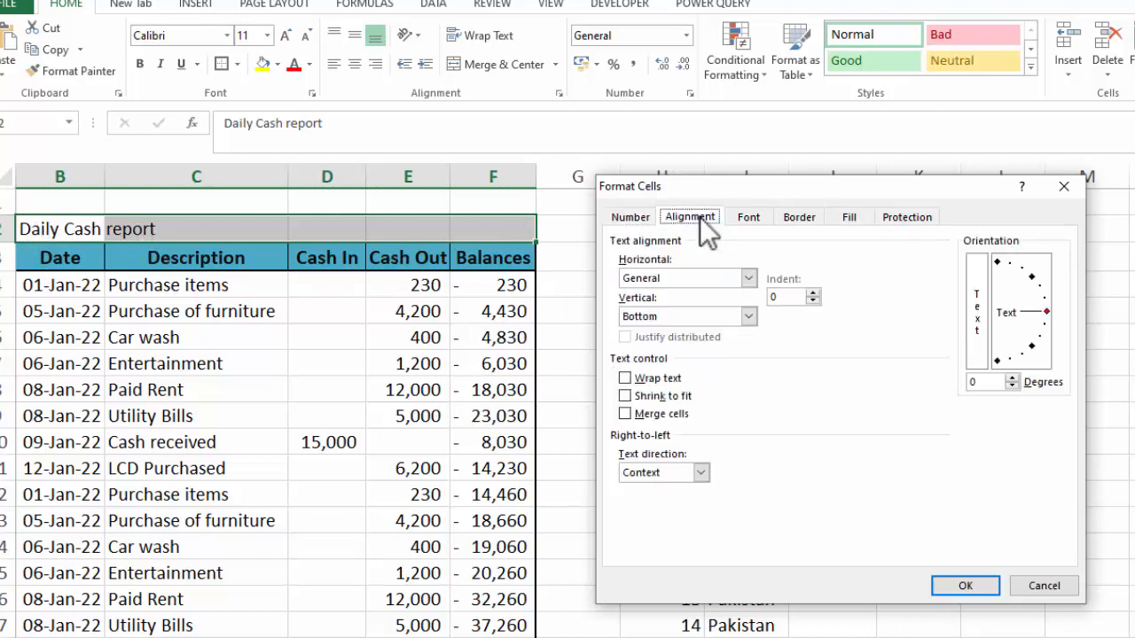
click(748, 278)
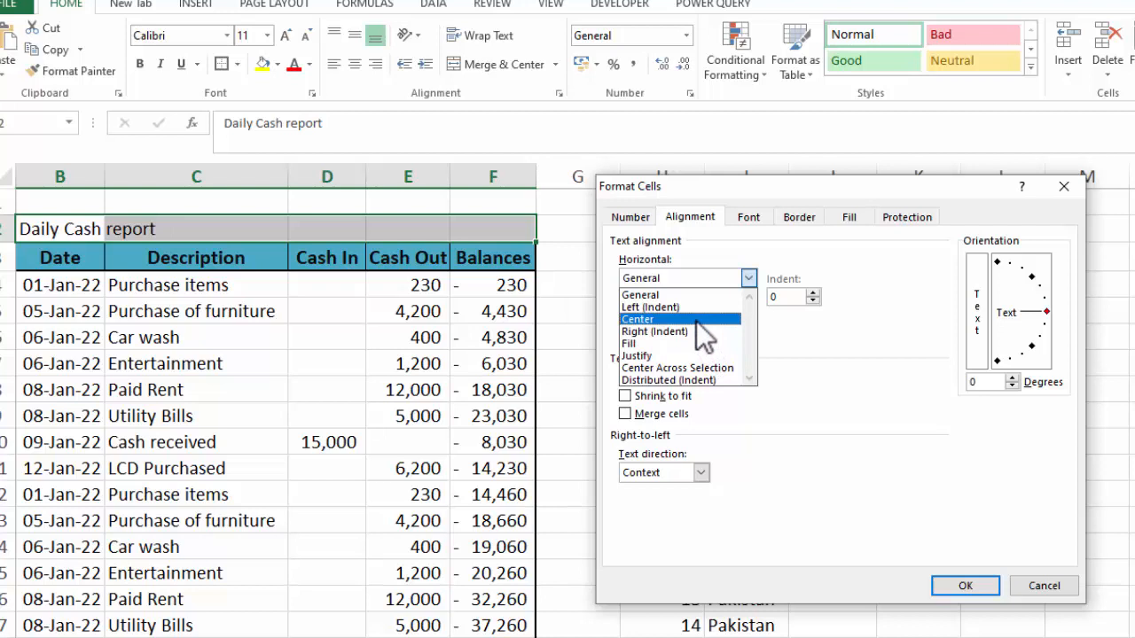
click(681, 369)
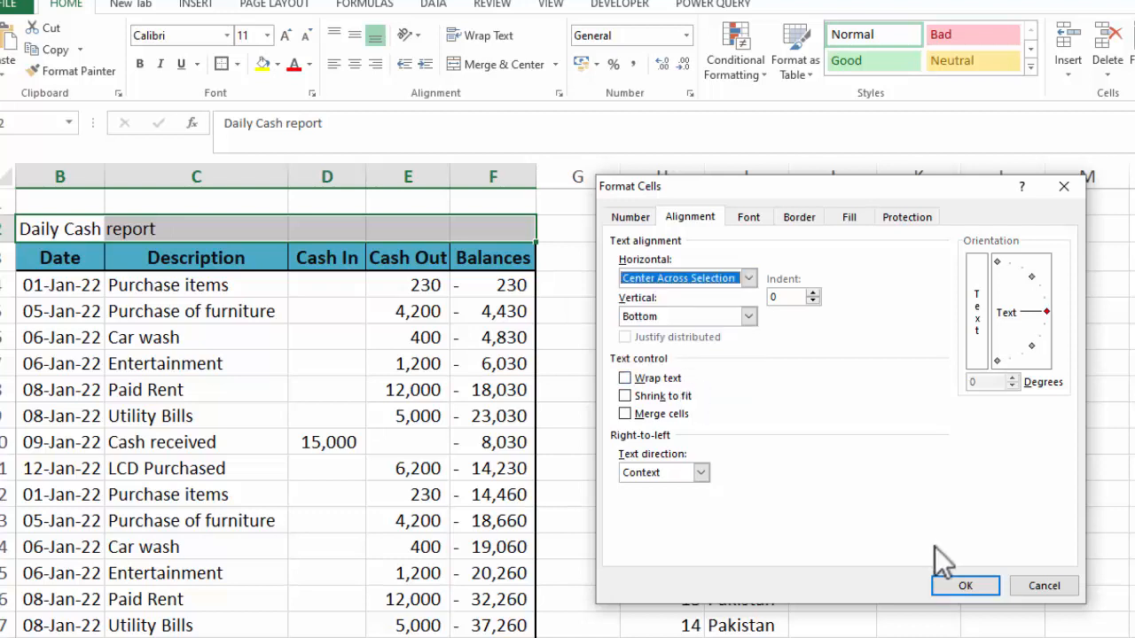
click(965, 587)
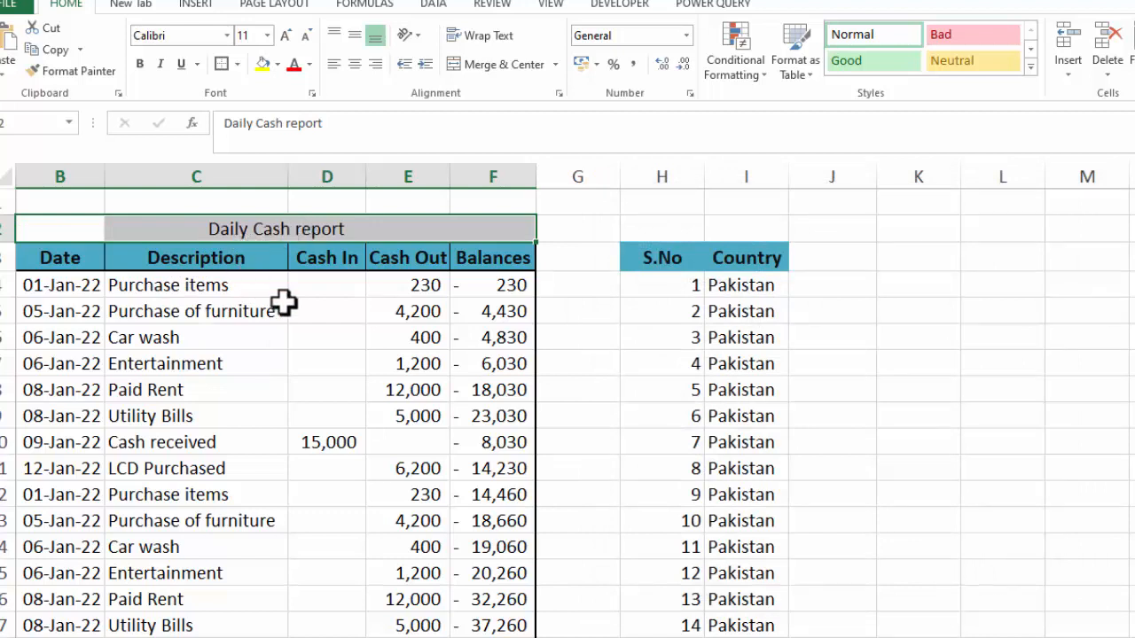
Give the title range B2:F2 an orange fill and increase its font size to 16.
click(278, 63)
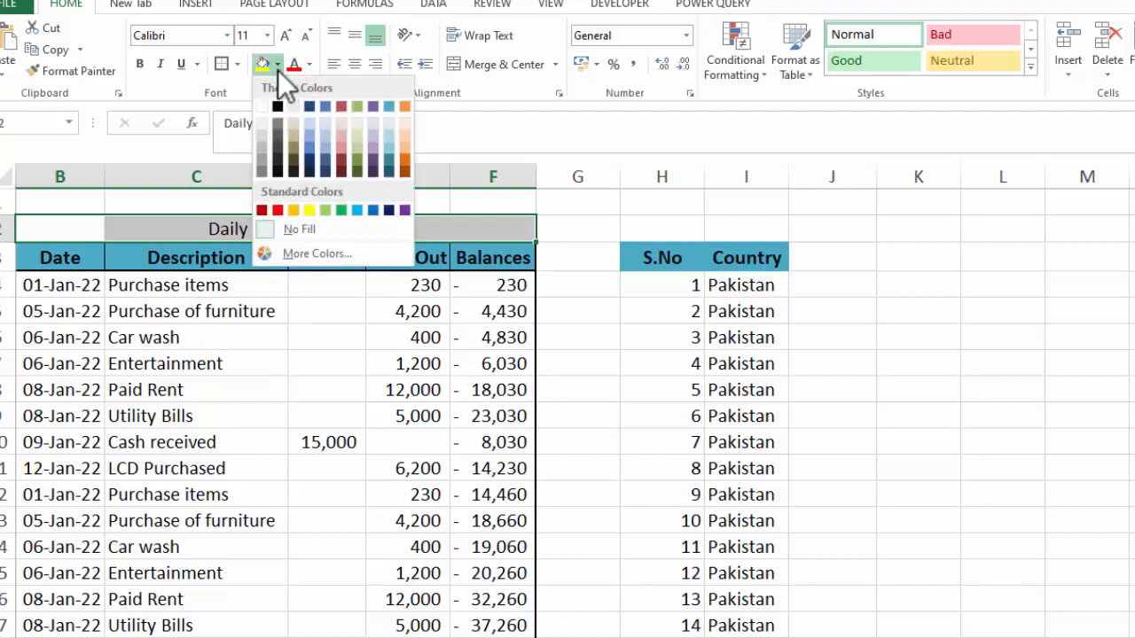
click(295, 211)
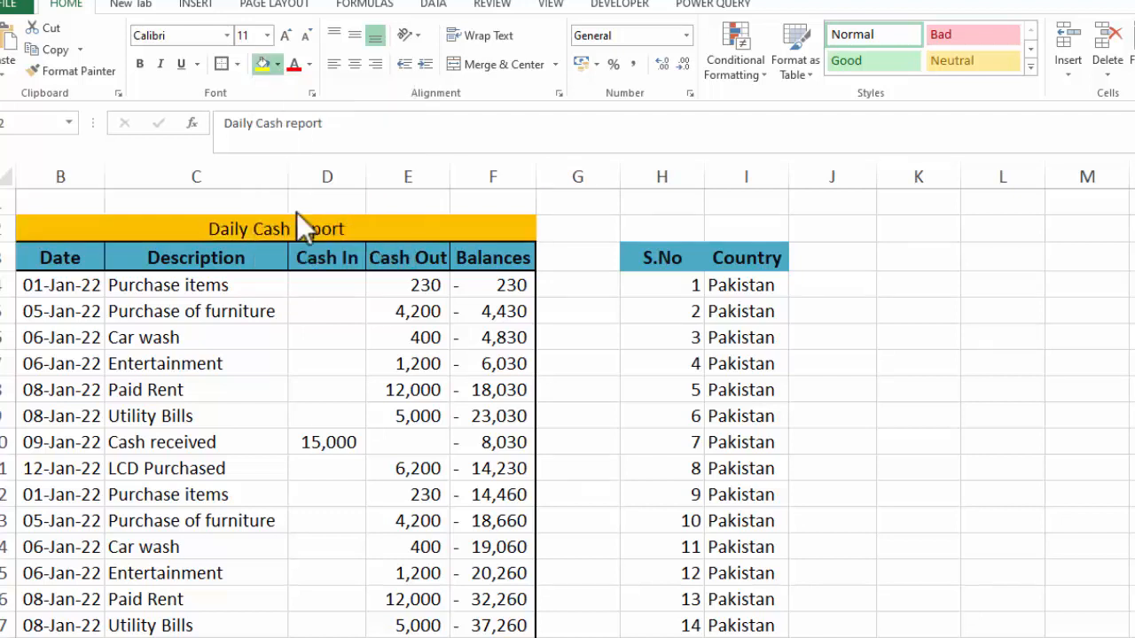
click(285, 35)
click(285, 35)
click(285, 35)
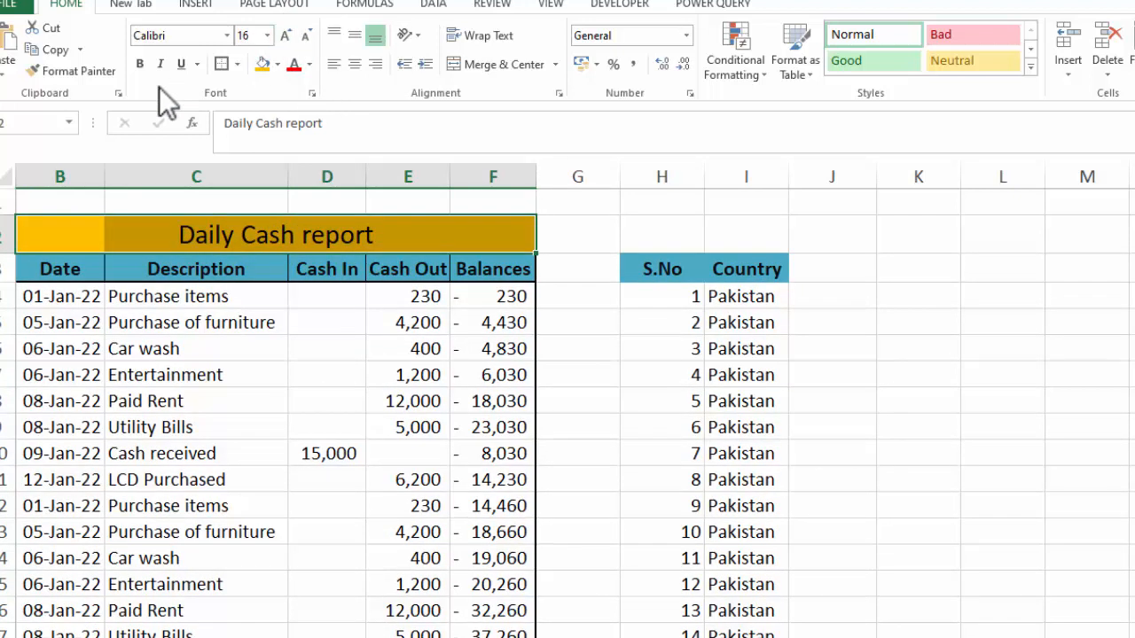
Make the "Daily Cash report" title bold.
click(141, 66)
click(916, 426)
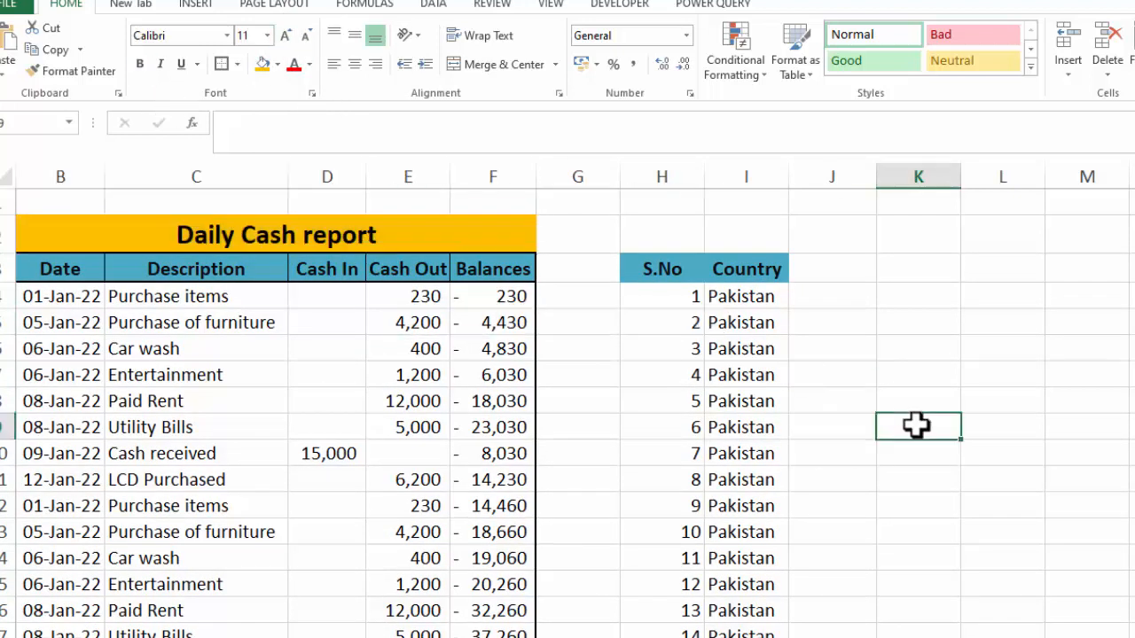
Change the font of the Description entries in column C, below the header, to Stencil.
drag(195, 296, 191, 637)
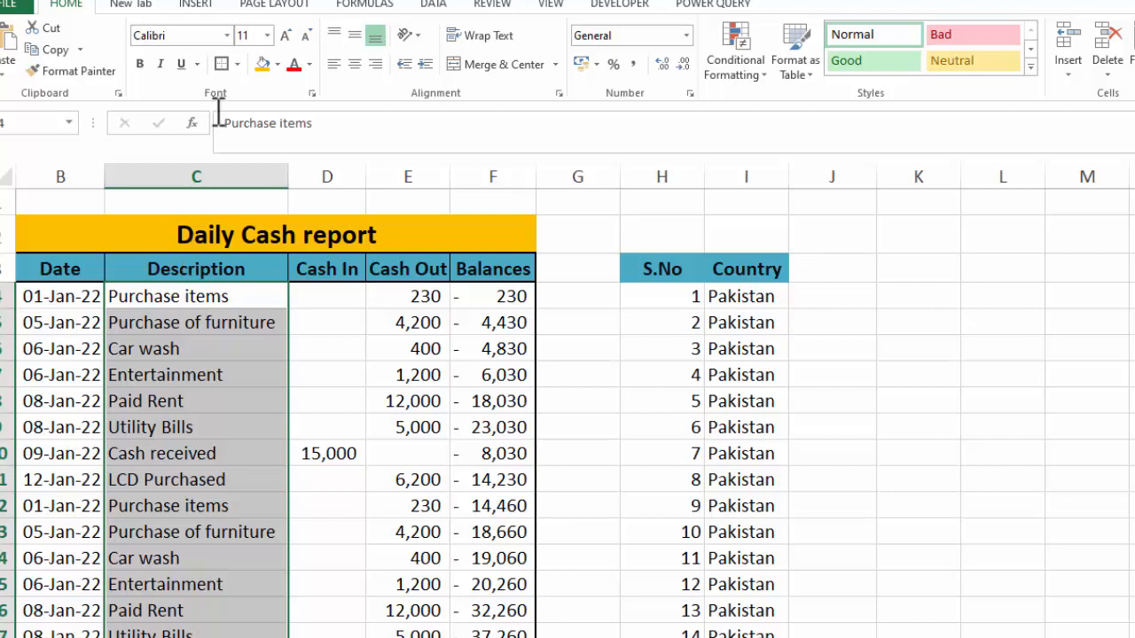
click(228, 36)
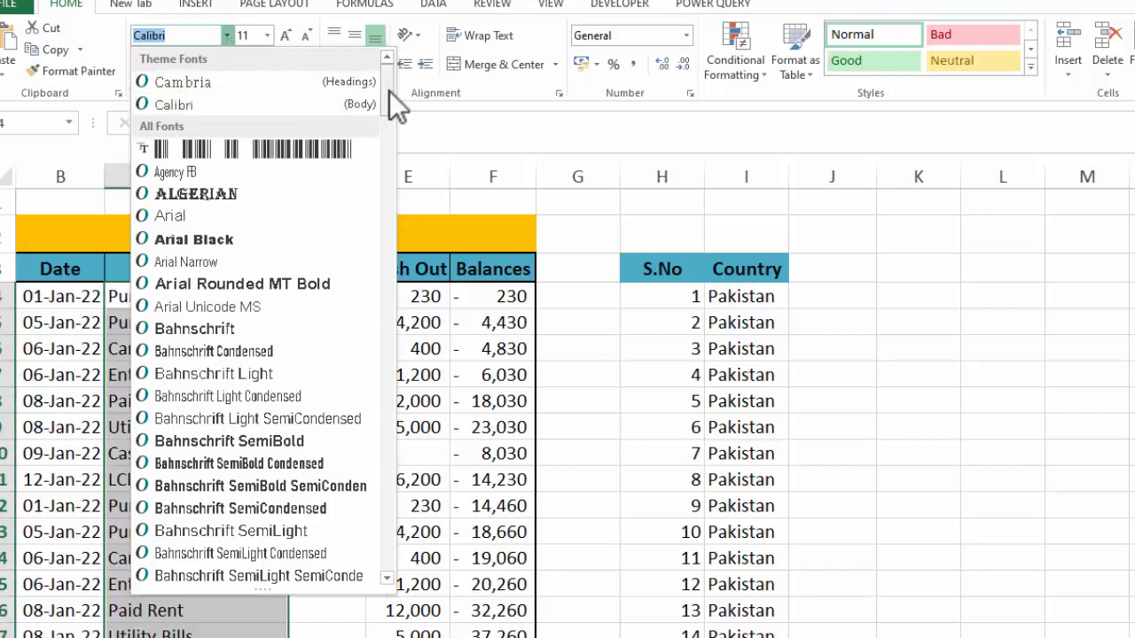
drag(390, 91, 388, 205)
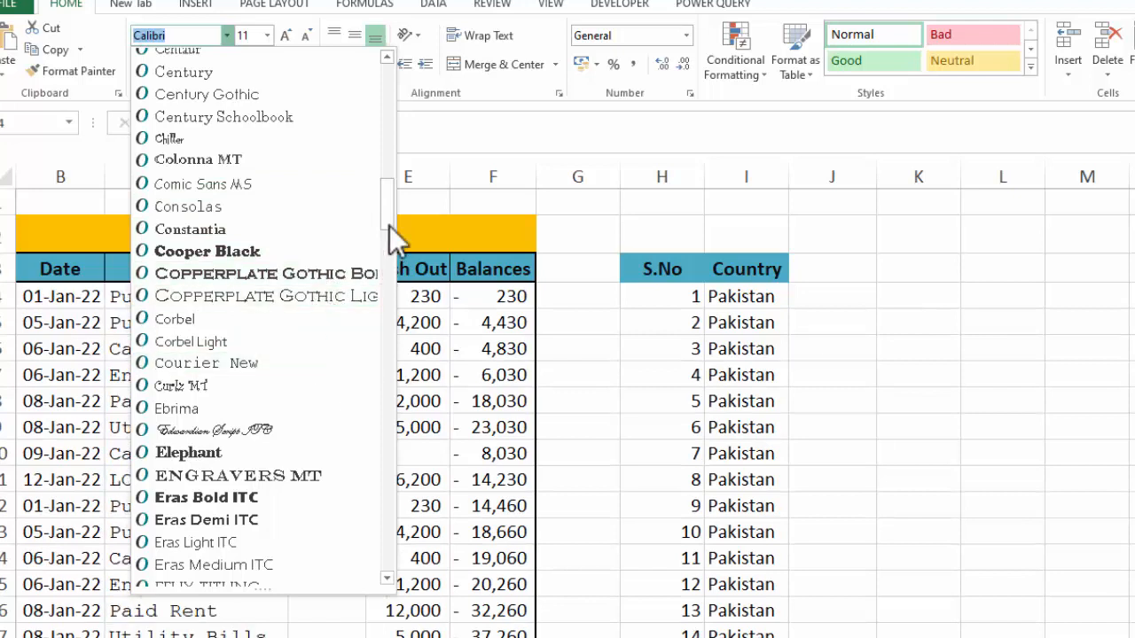
drag(388, 219, 375, 204)
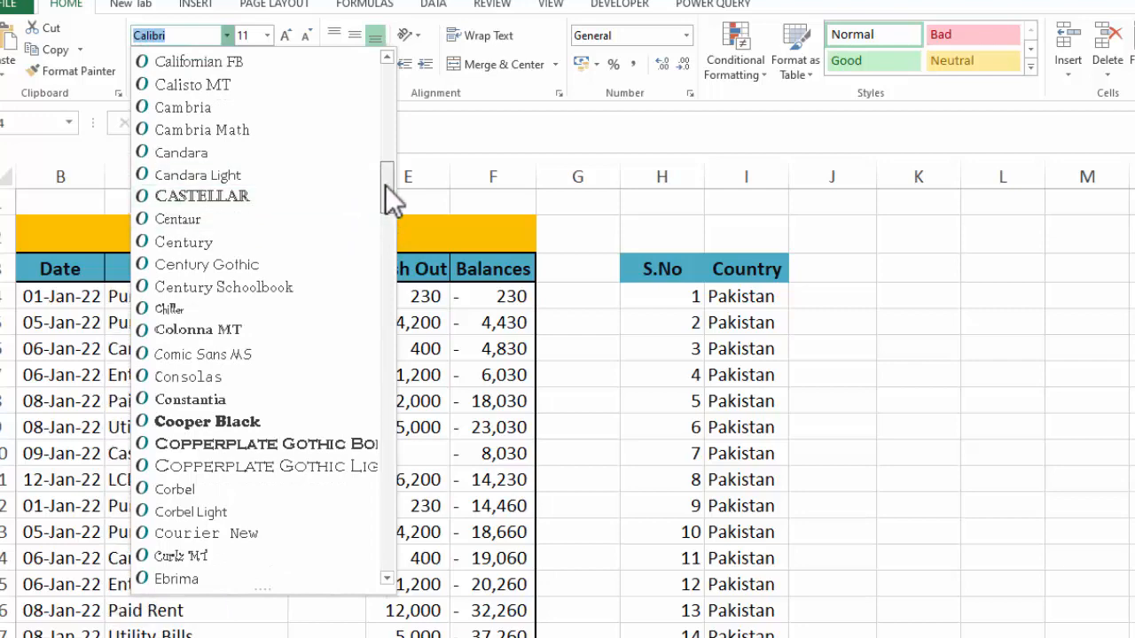
drag(387, 184, 388, 279)
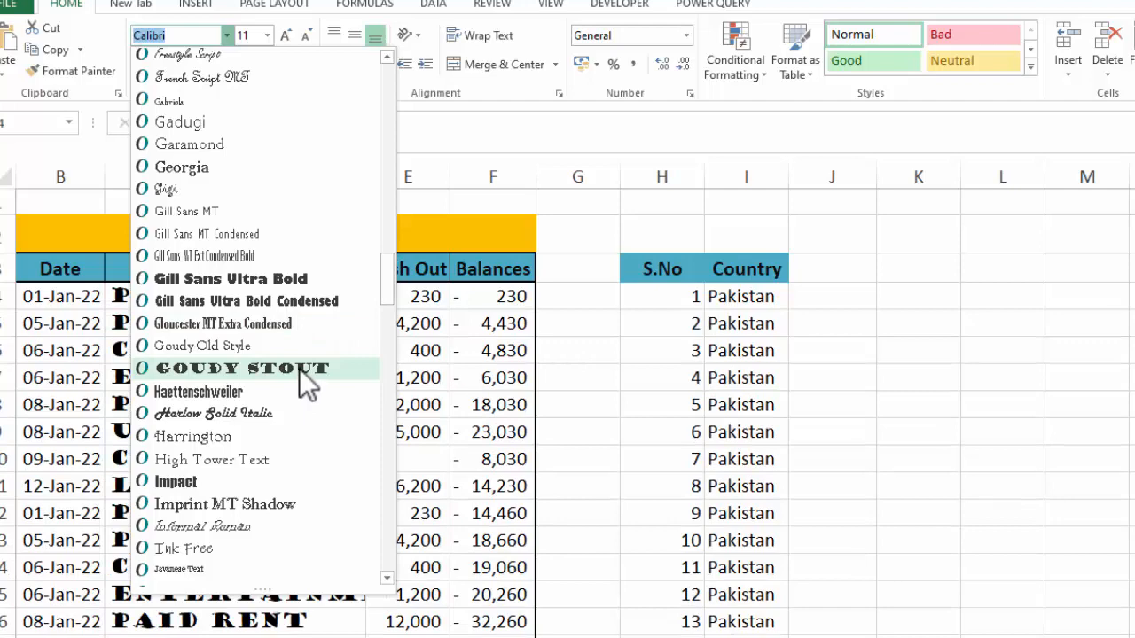
drag(388, 279, 392, 340)
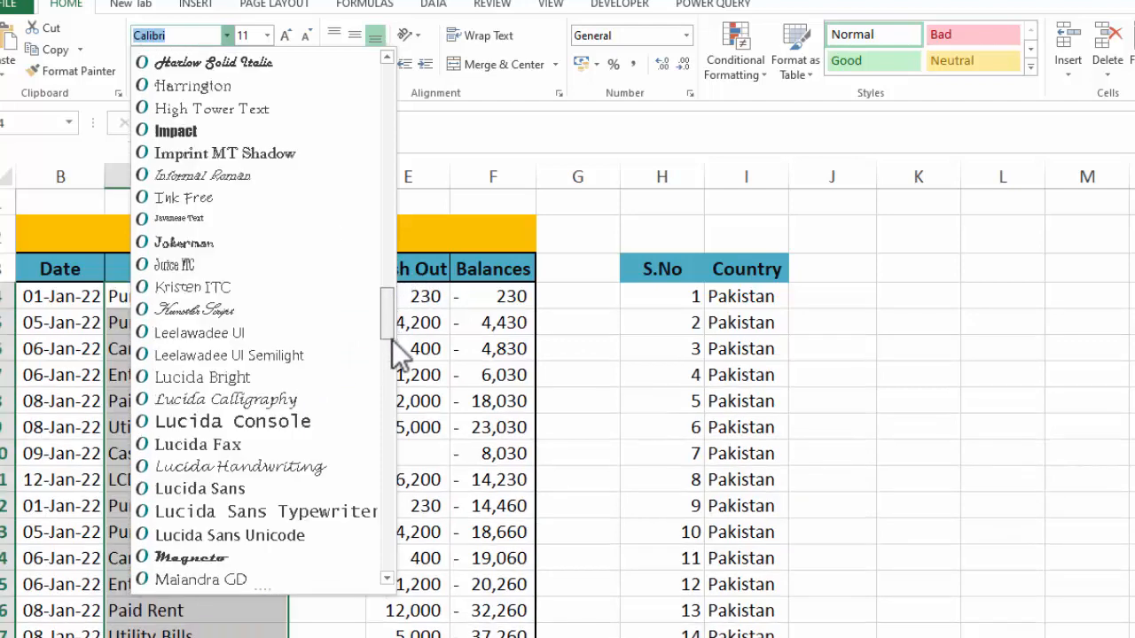
scroll(392, 339, down, 5)
scroll(392, 345, down, 3)
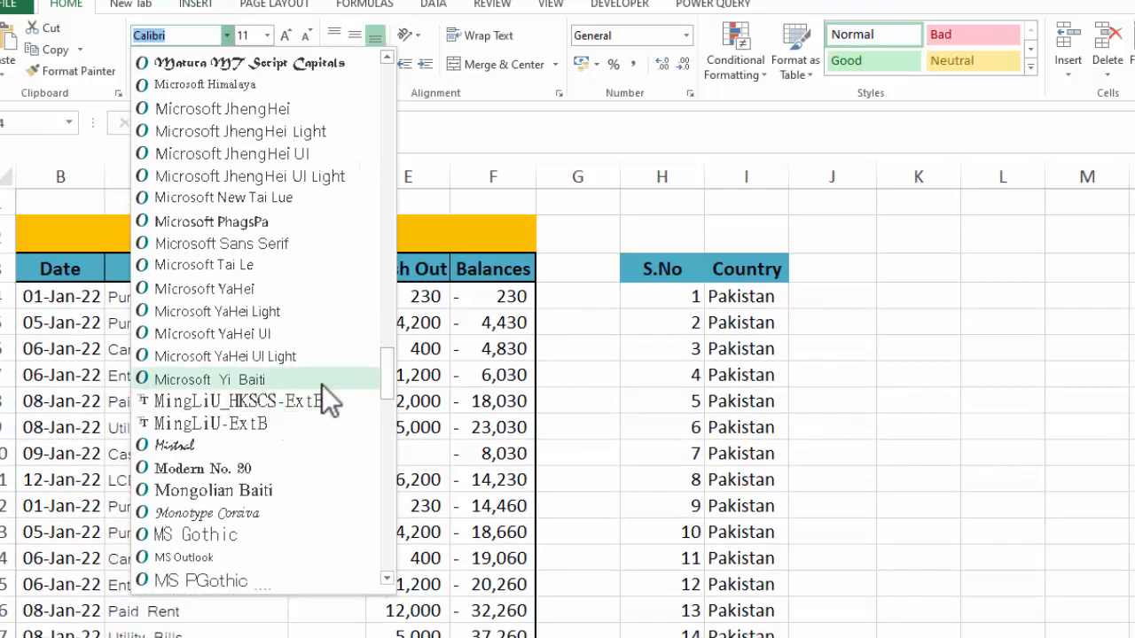
drag(384, 367, 383, 471)
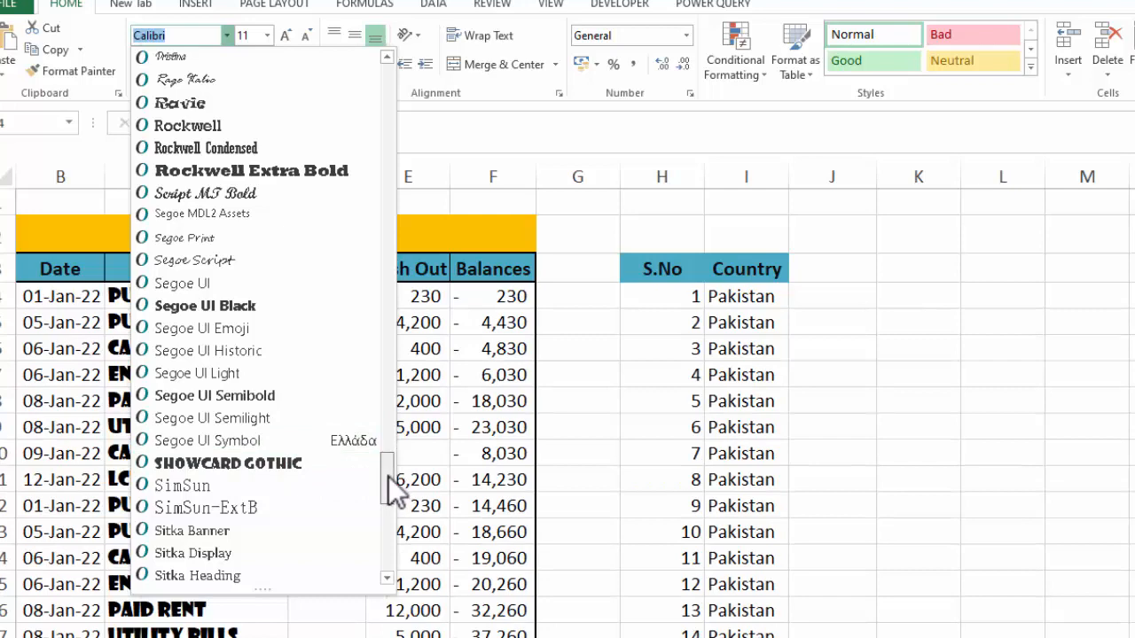
drag(388, 476, 385, 512)
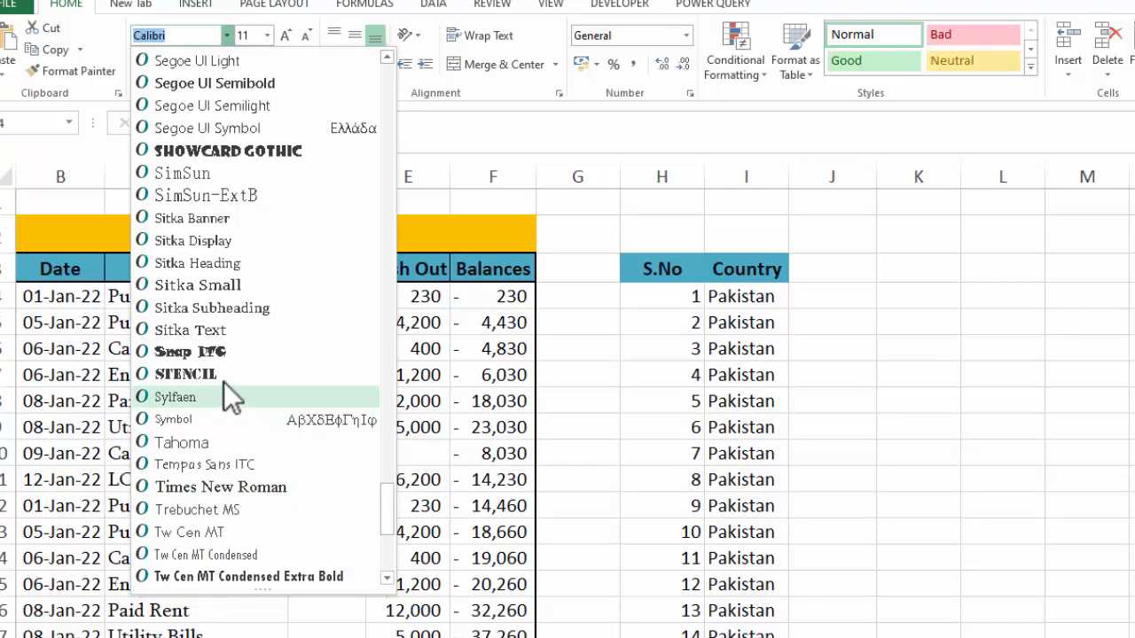
click(221, 378)
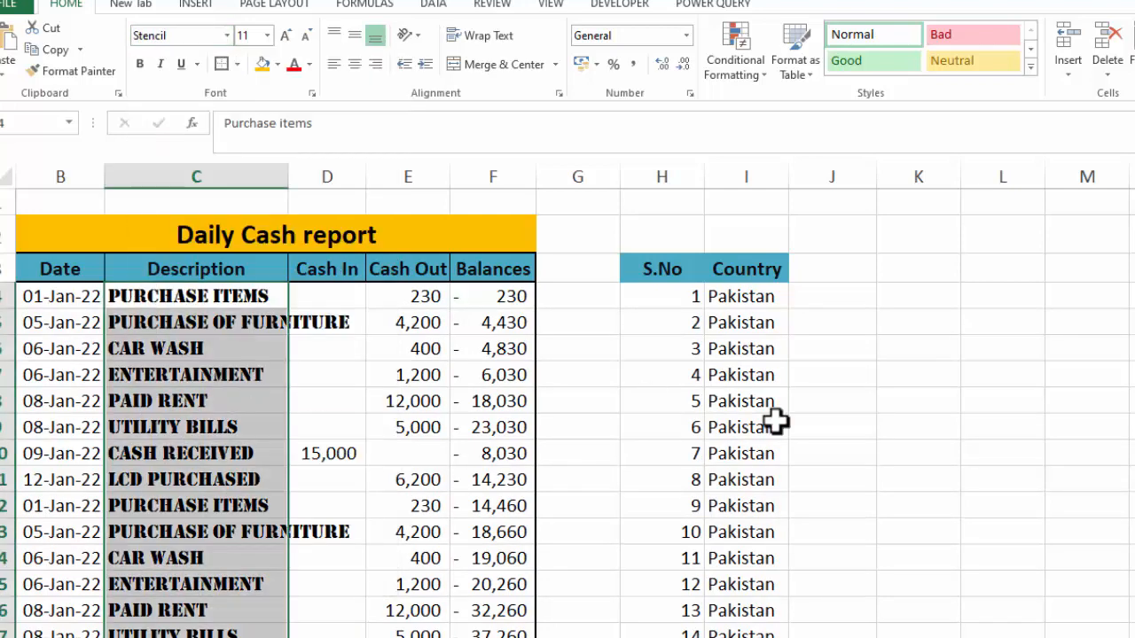
Reduce the font size of the Description entries by one step and autofit the width of column C.
click(304, 35)
double_click(288, 176)
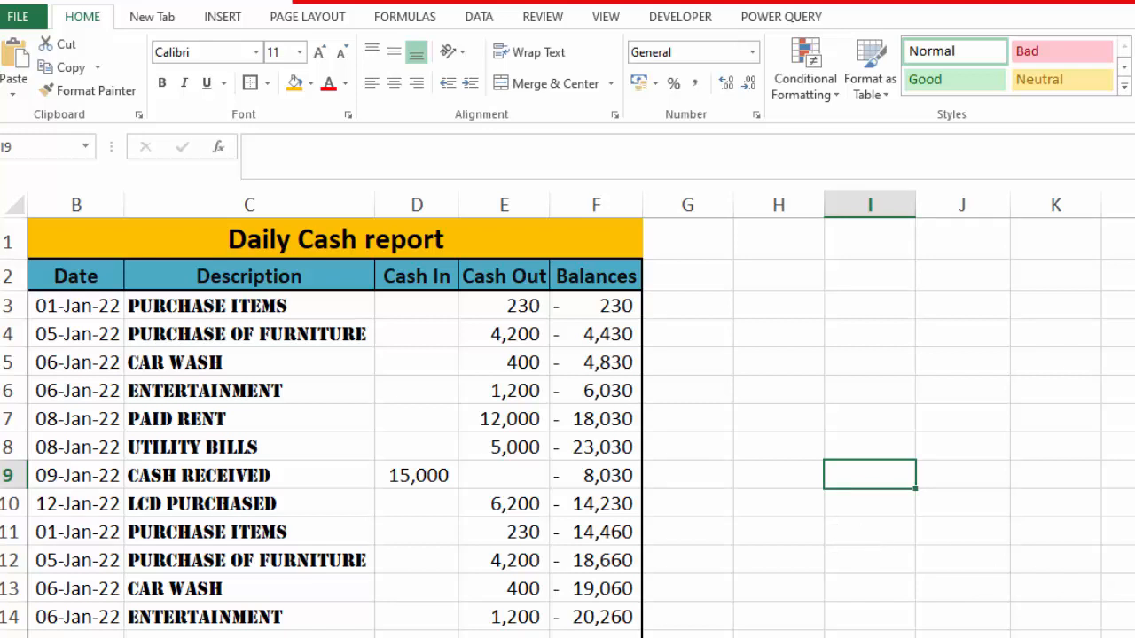
Freeze the title and header rows above row 3 and scroll through the cash table to check them.
scroll(568, 428, down, 6)
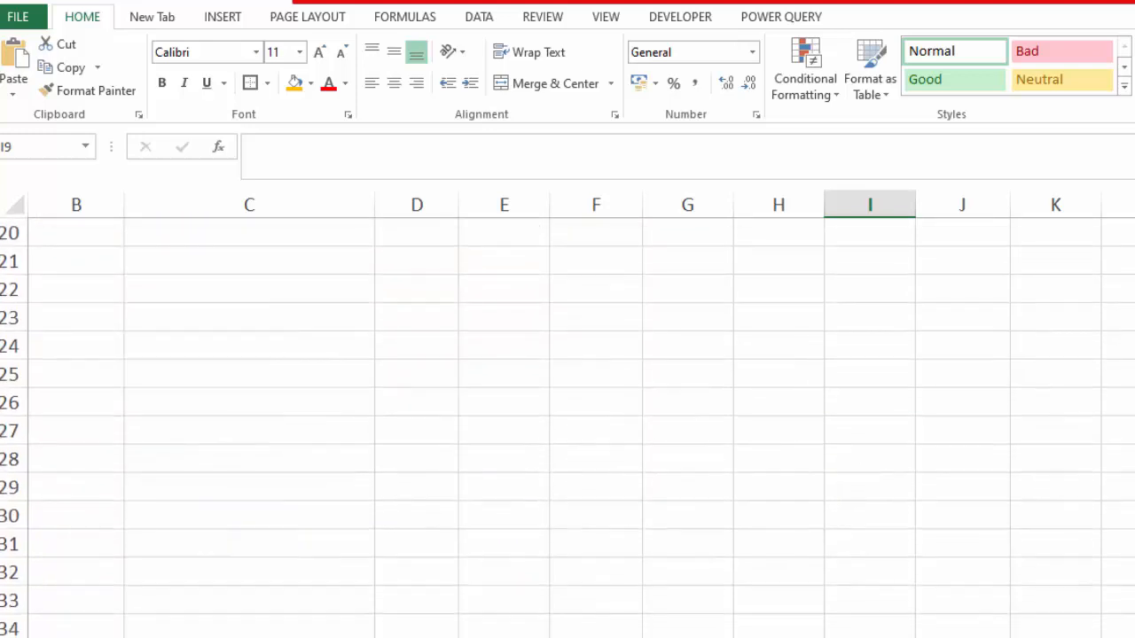
scroll(567, 428, up, 3)
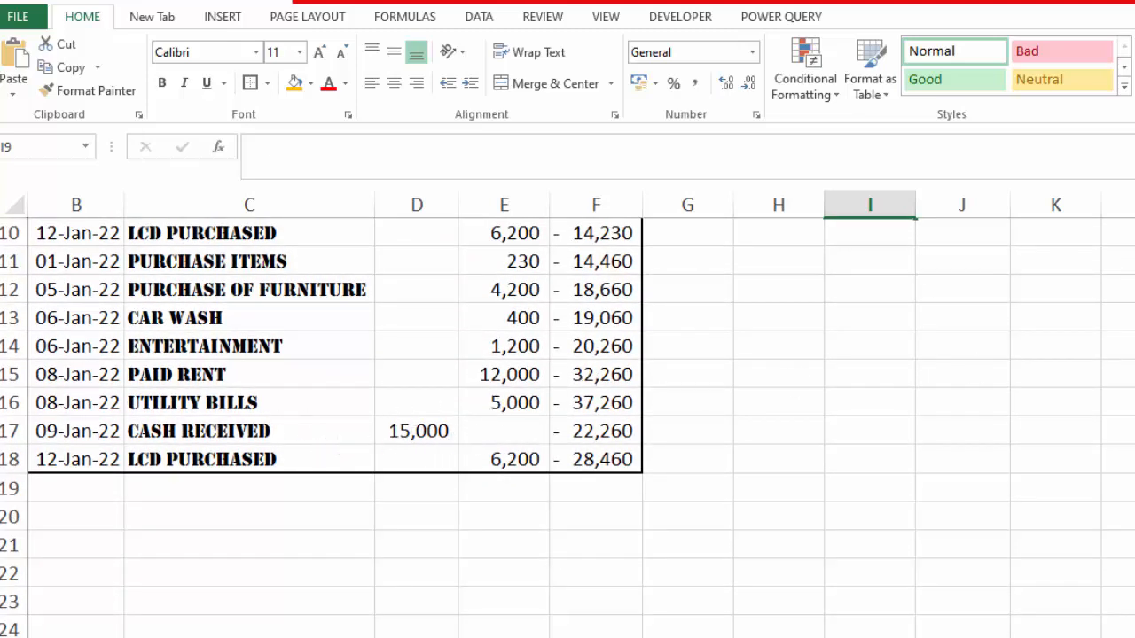
scroll(567, 428, up, 3)
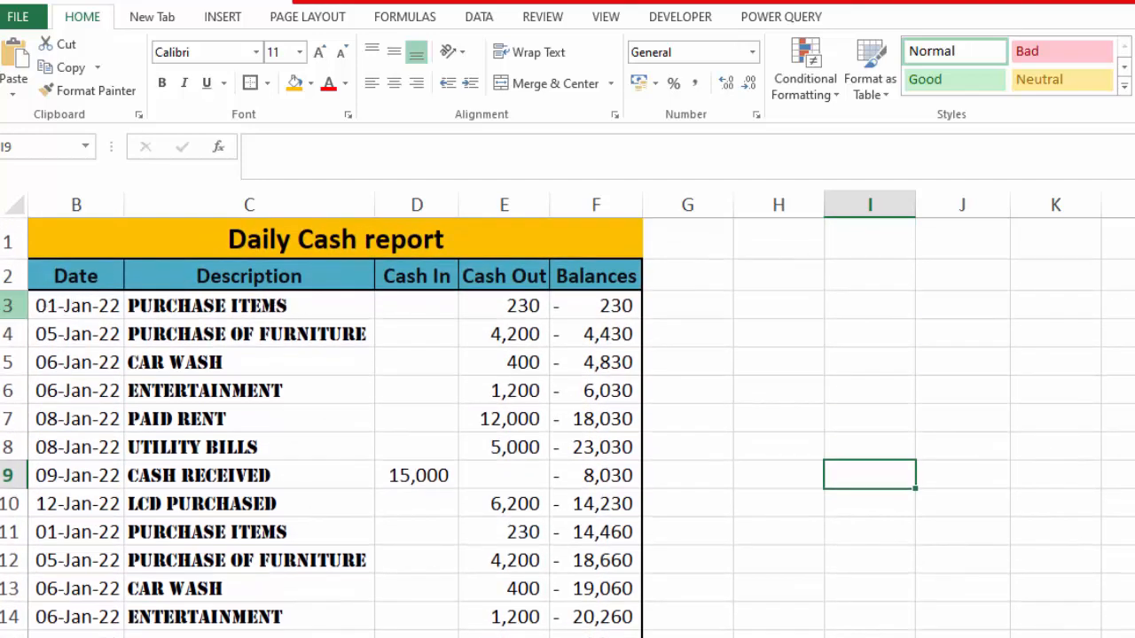
click(7, 305)
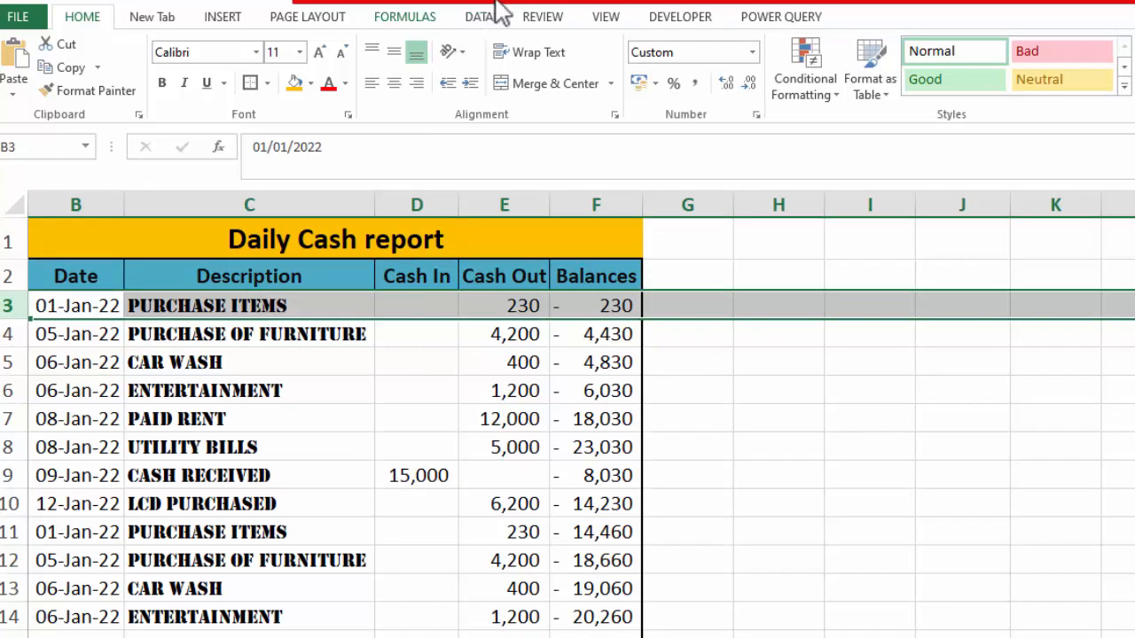
click(601, 20)
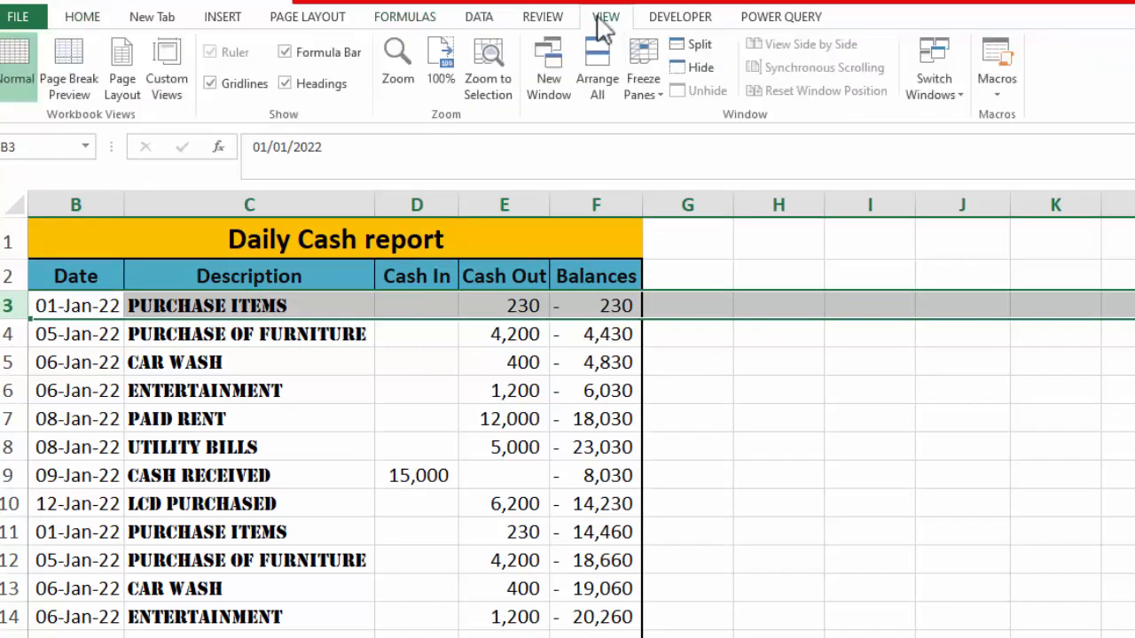
click(638, 94)
click(668, 125)
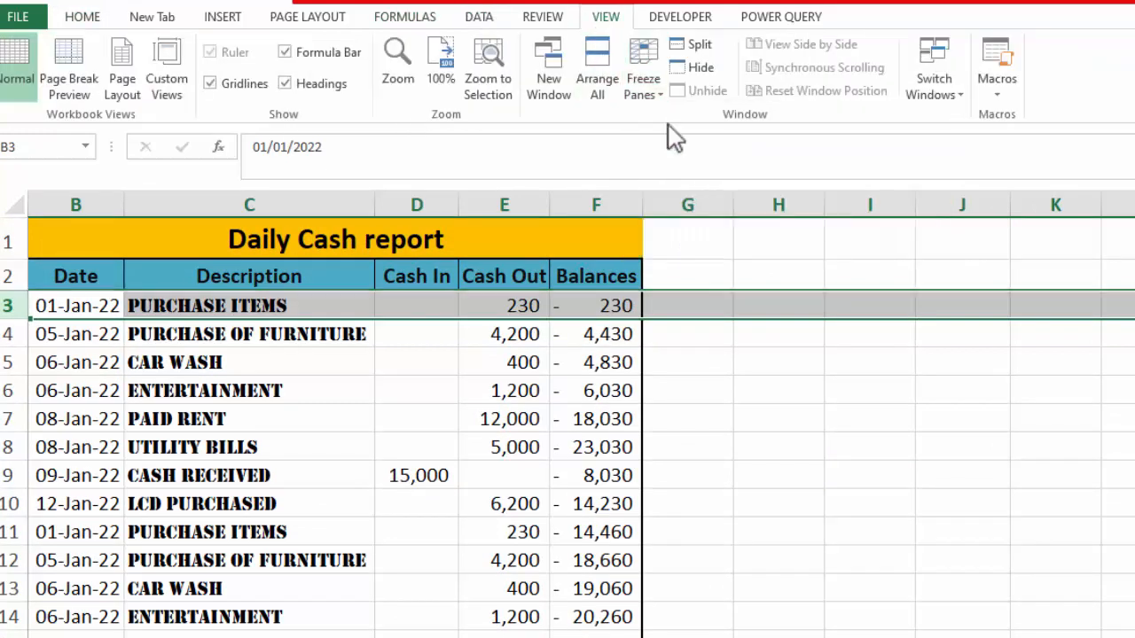
drag(777, 391, 1073, 405)
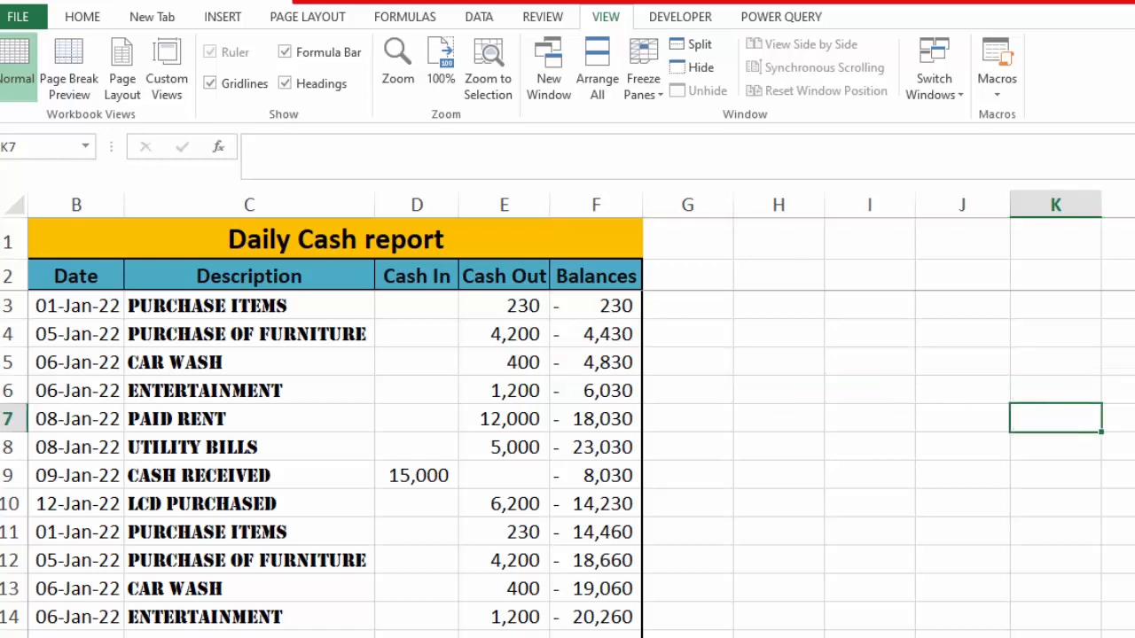
scroll(567, 461, down, 3)
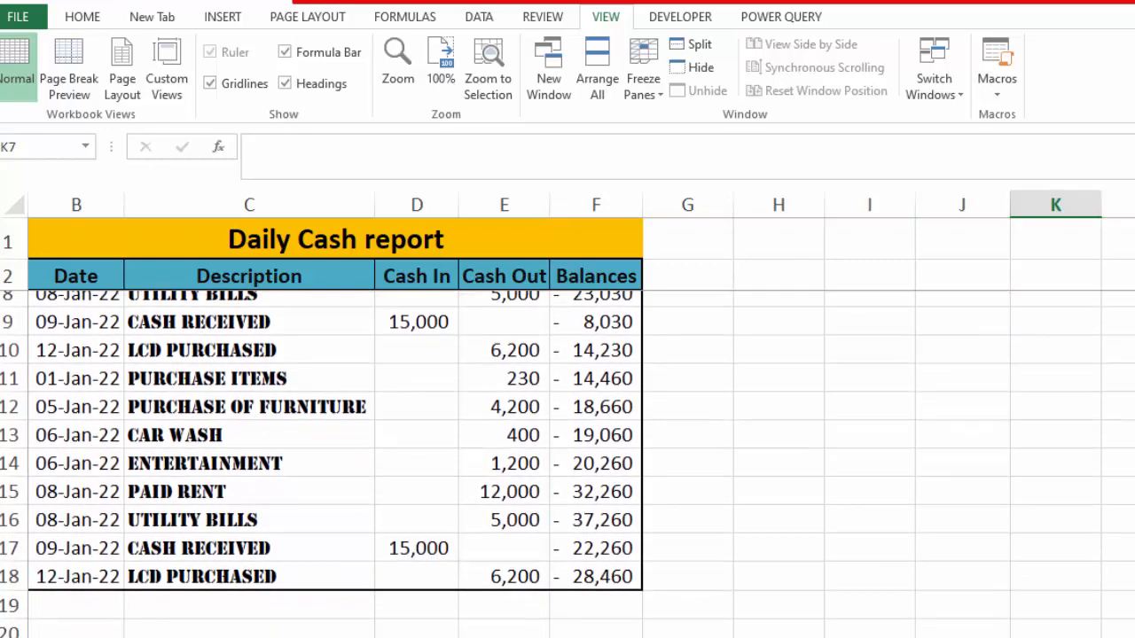
scroll(567, 461, down, 2)
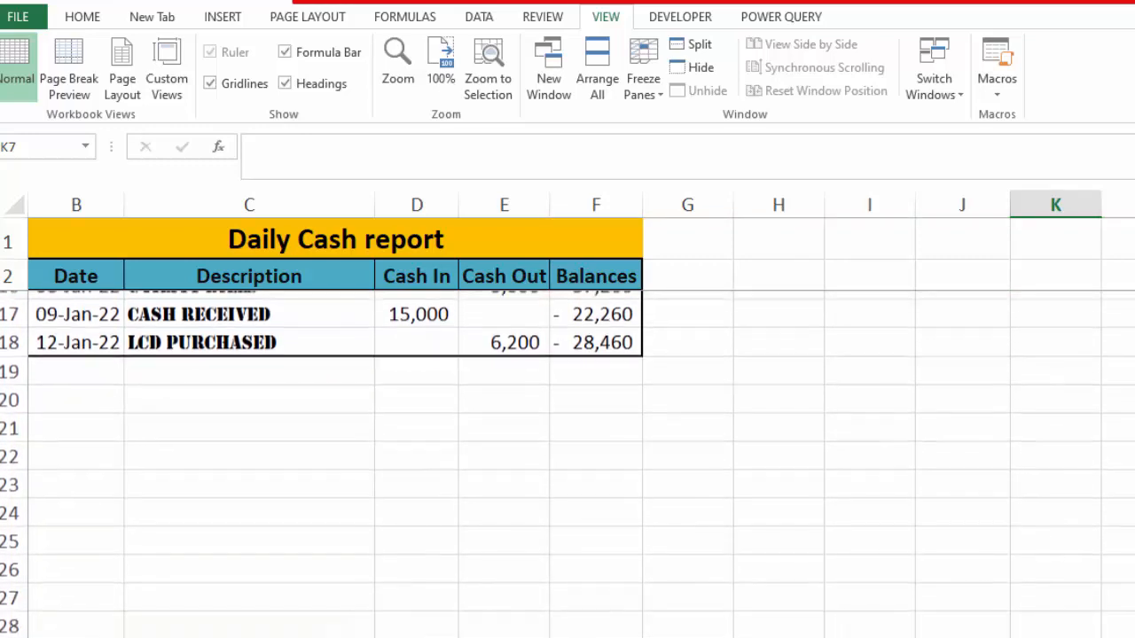
scroll(567, 461, down, 1)
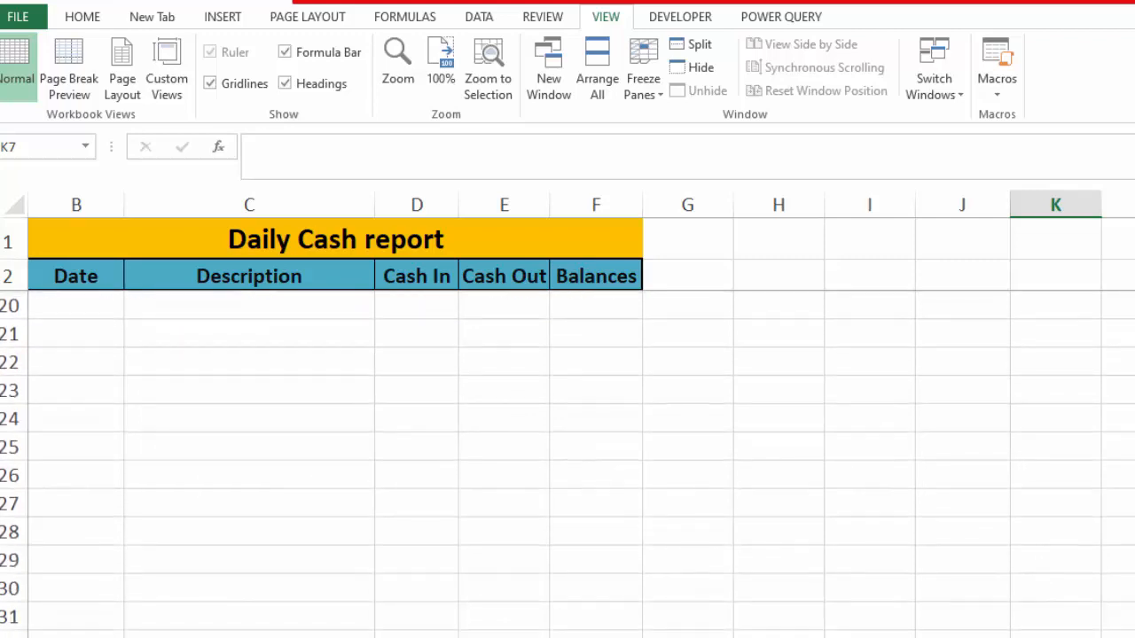
scroll(526, 426, up, 6)
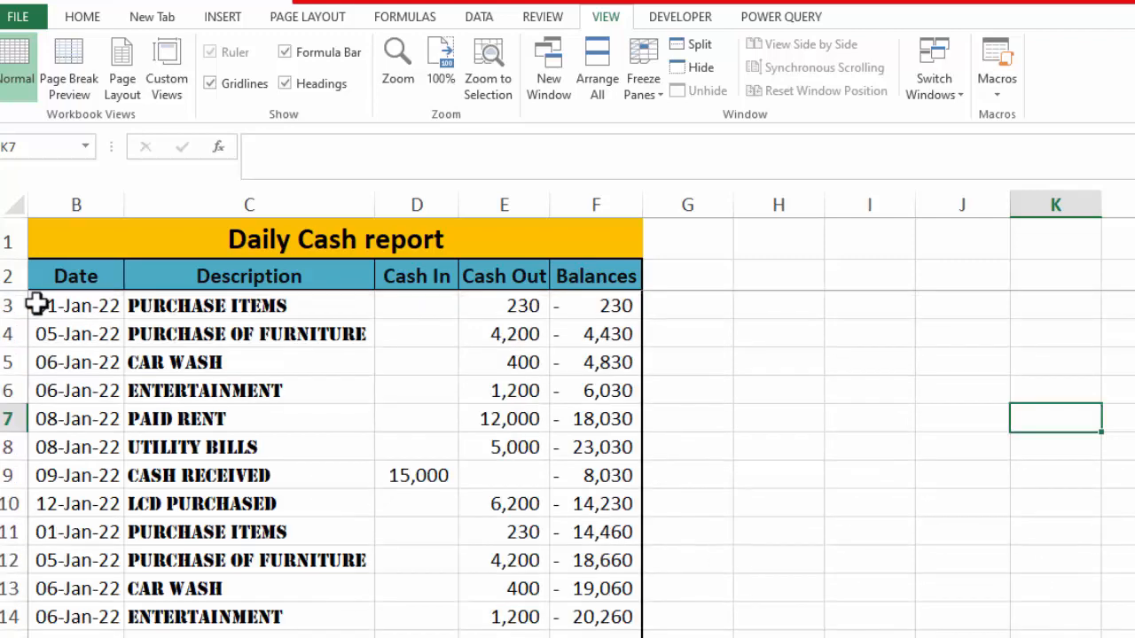
Copy the cash entries in B3:F18 and paste them below the table at B19 and again at B35.
drag(35, 304, 612, 637)
key(ctrl+c)
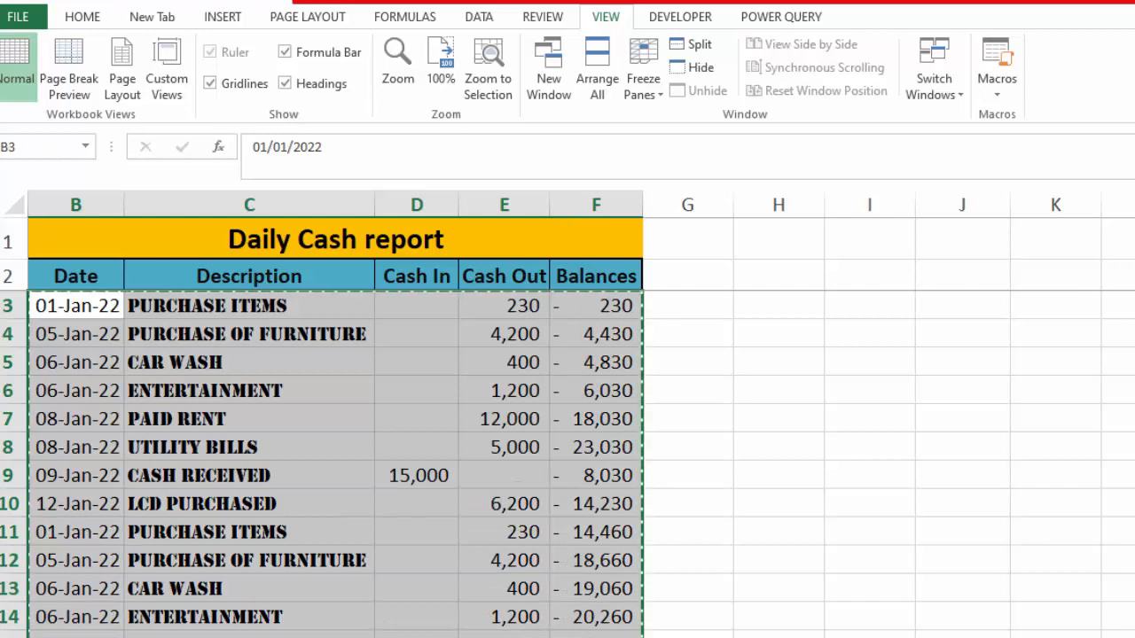
click(75, 637)
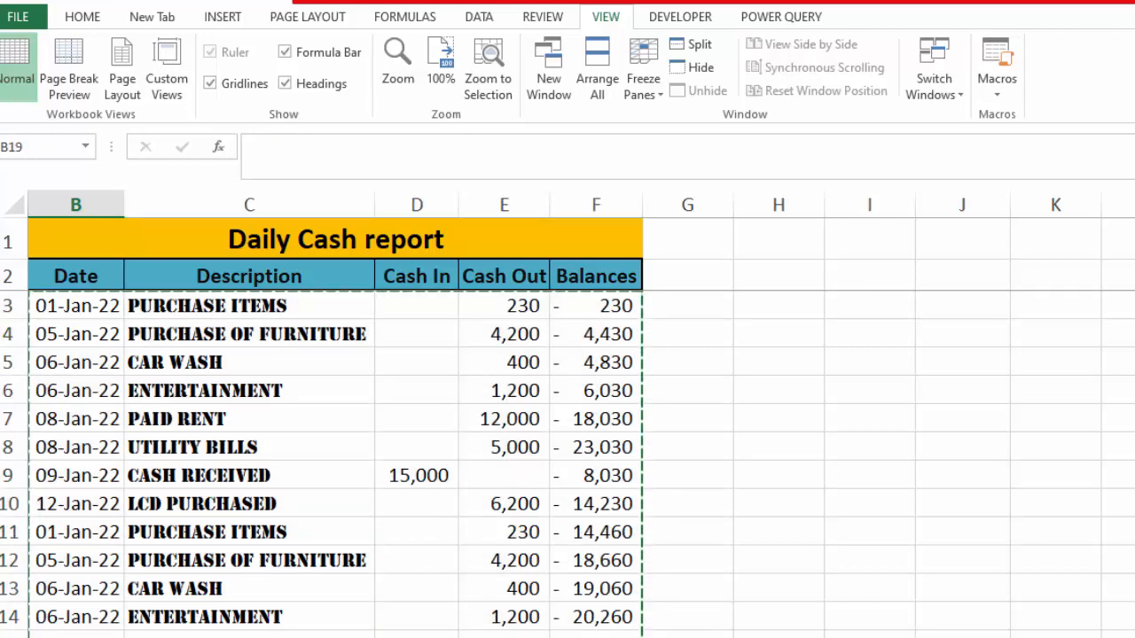
key(ctrl+v)
scroll(567, 465, down, 6)
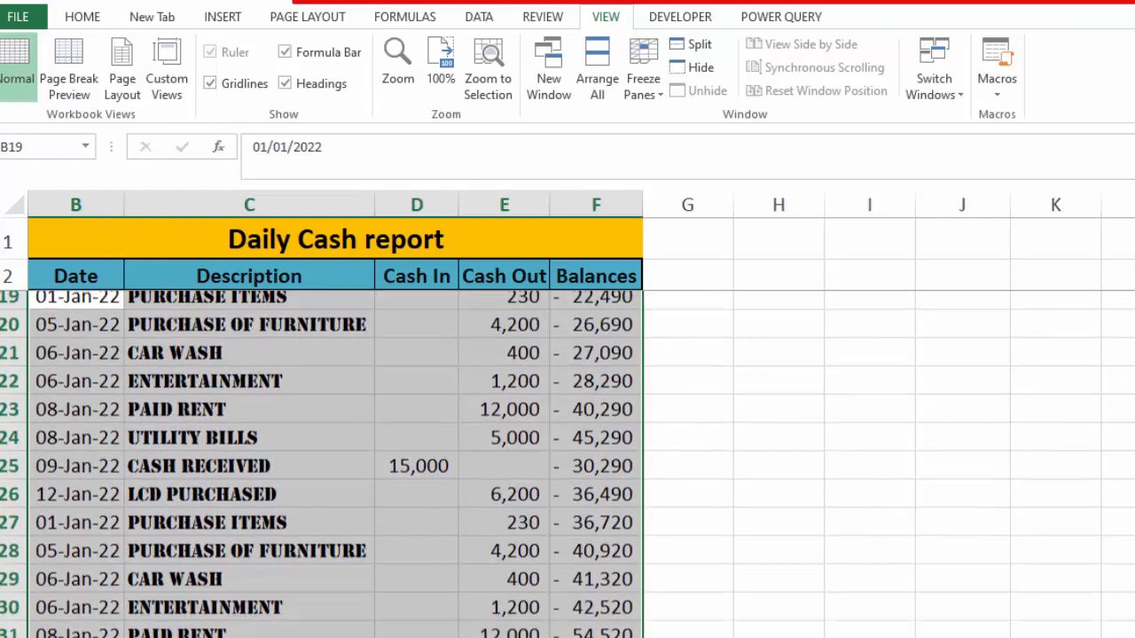
click(76, 637)
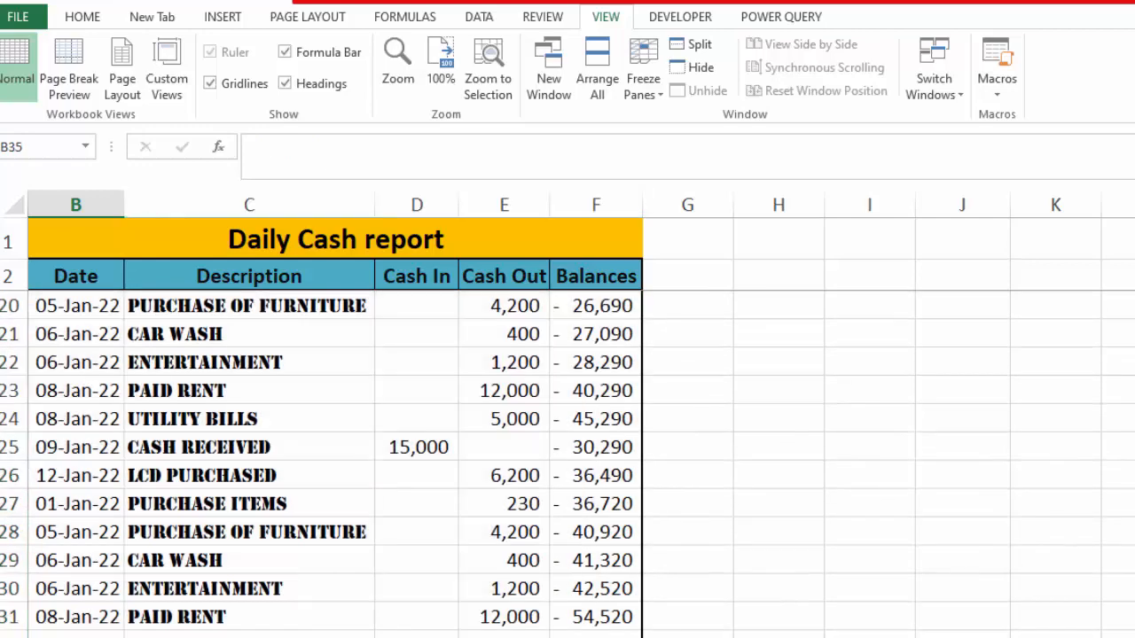
key(ctrl+v)
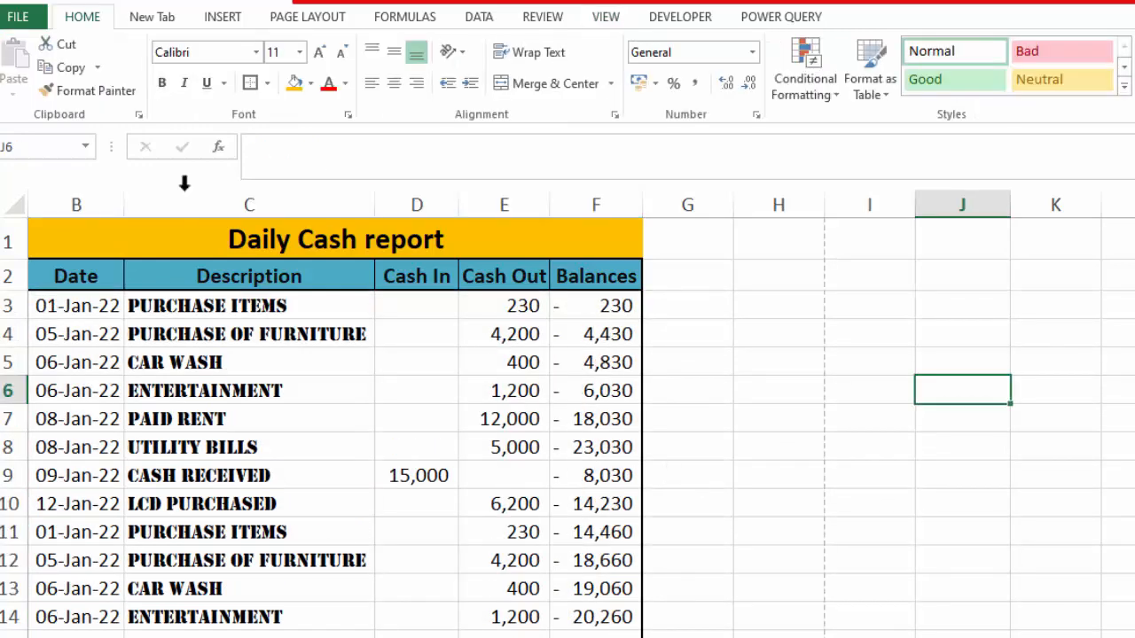
Show the print preview of the cash report and look through its pages for the title and header rows.
click(21, 17)
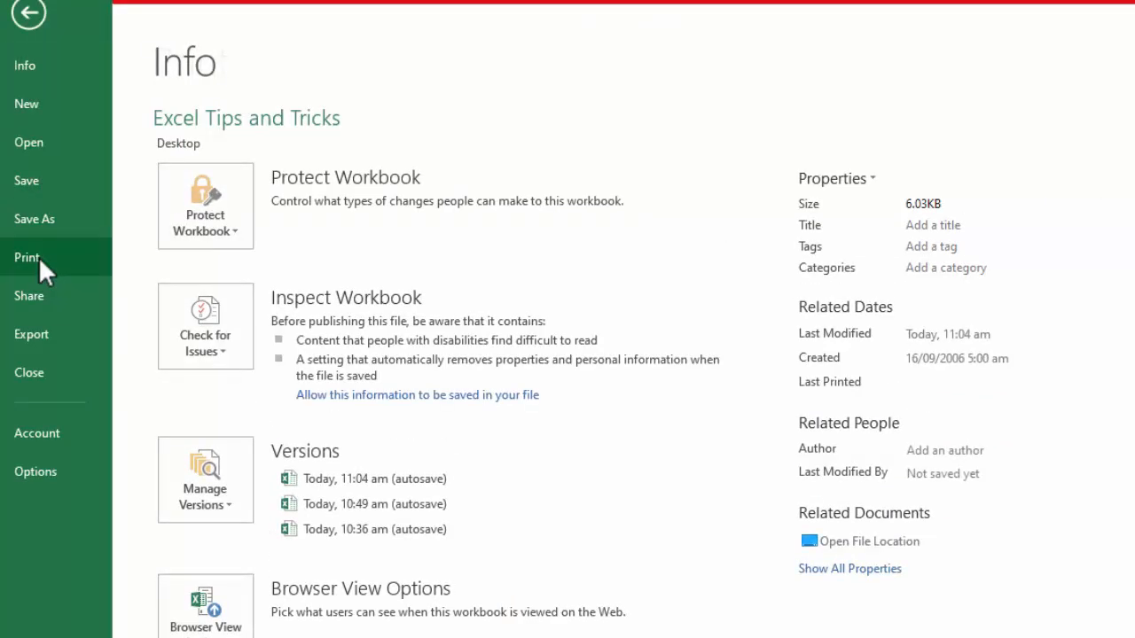
click(38, 256)
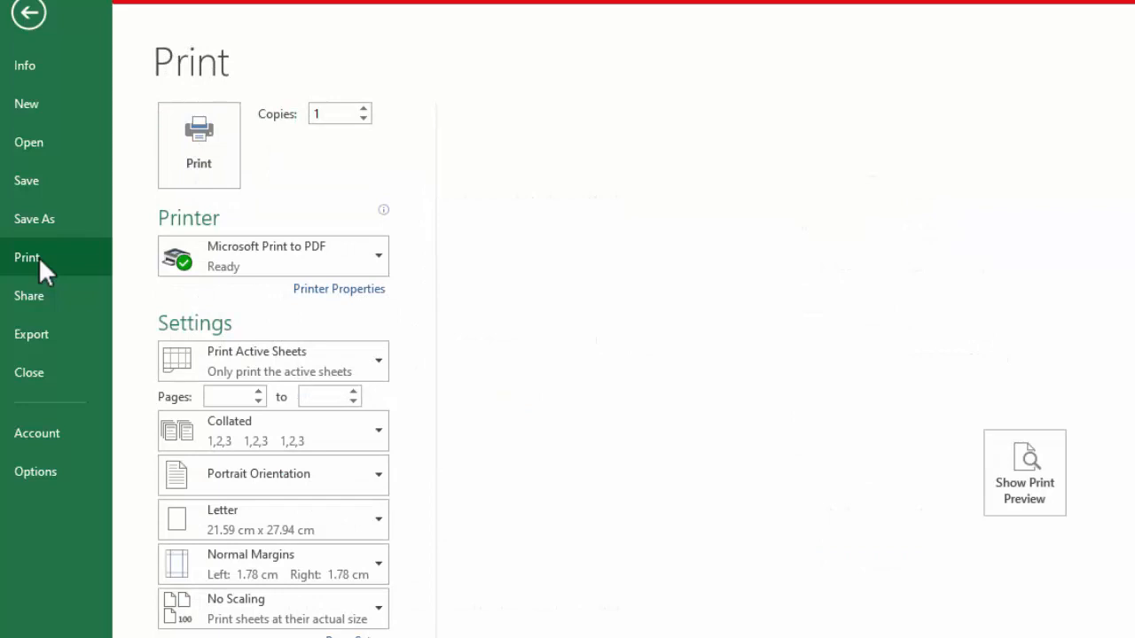
click(1030, 472)
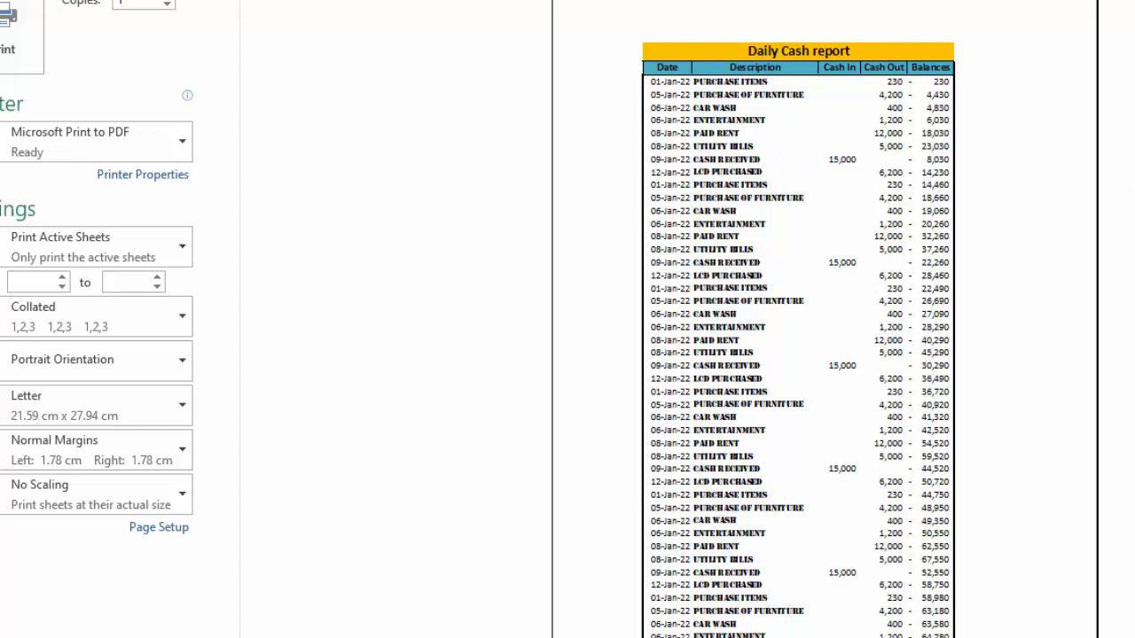
scroll(798, 340, down, 2)
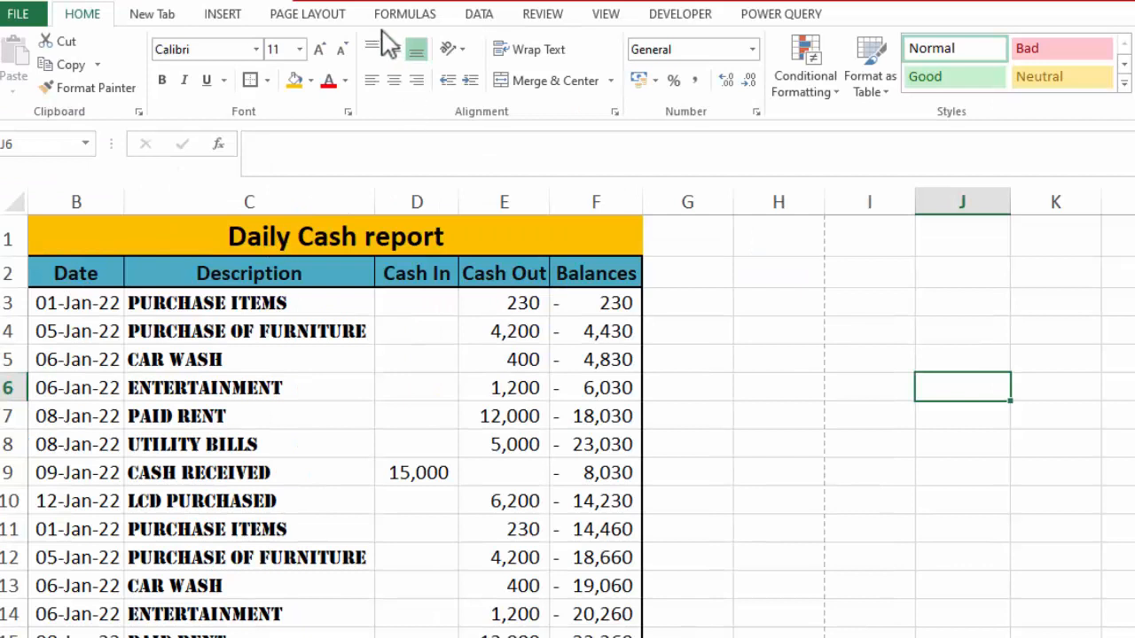
Set row 2 as the row to repeat at the top of every printed page.
click(314, 18)
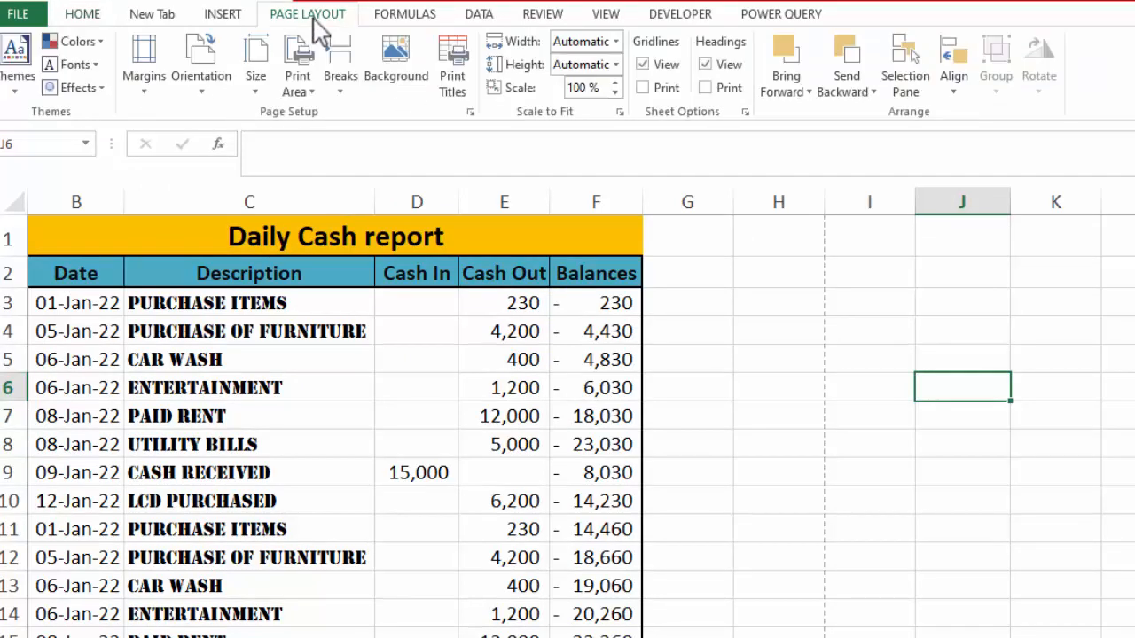
click(454, 79)
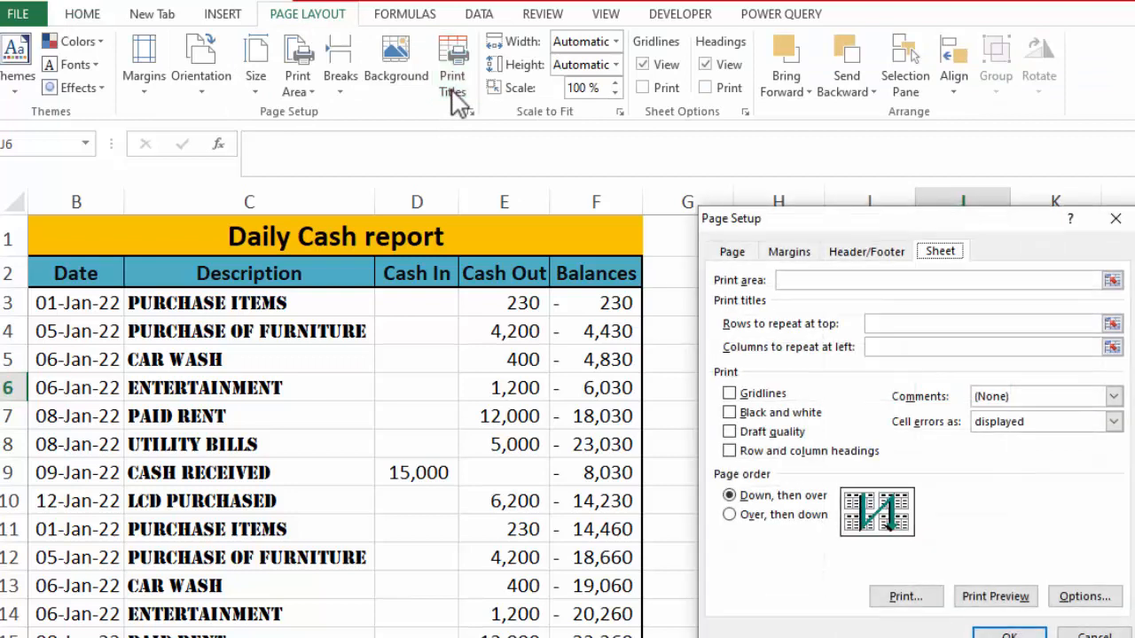
click(822, 280)
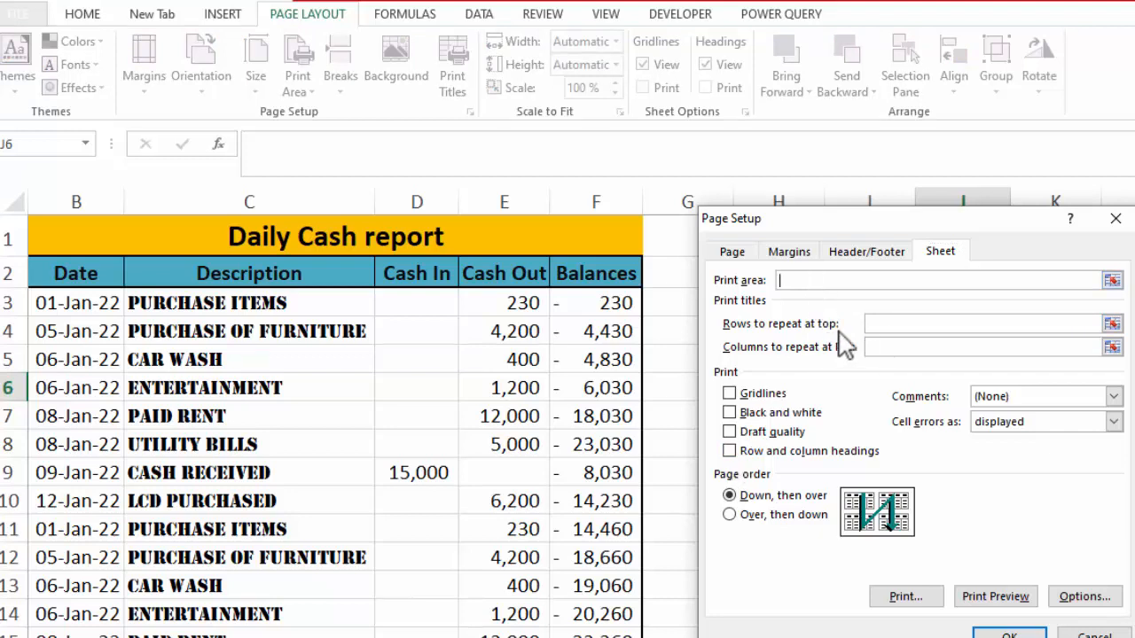
click(908, 327)
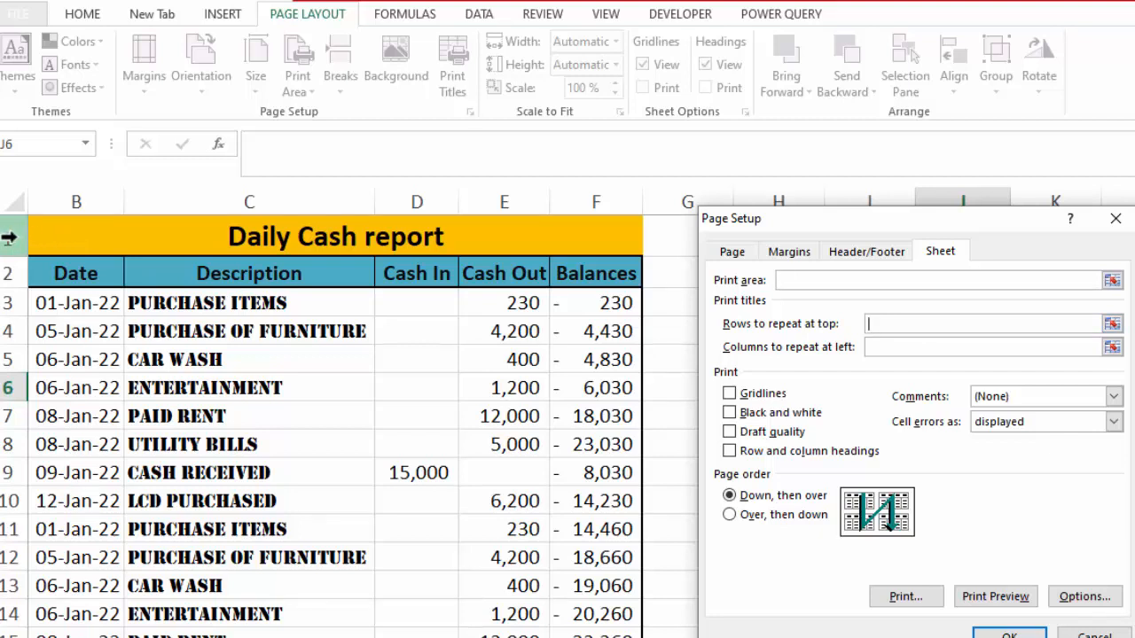
click(11, 273)
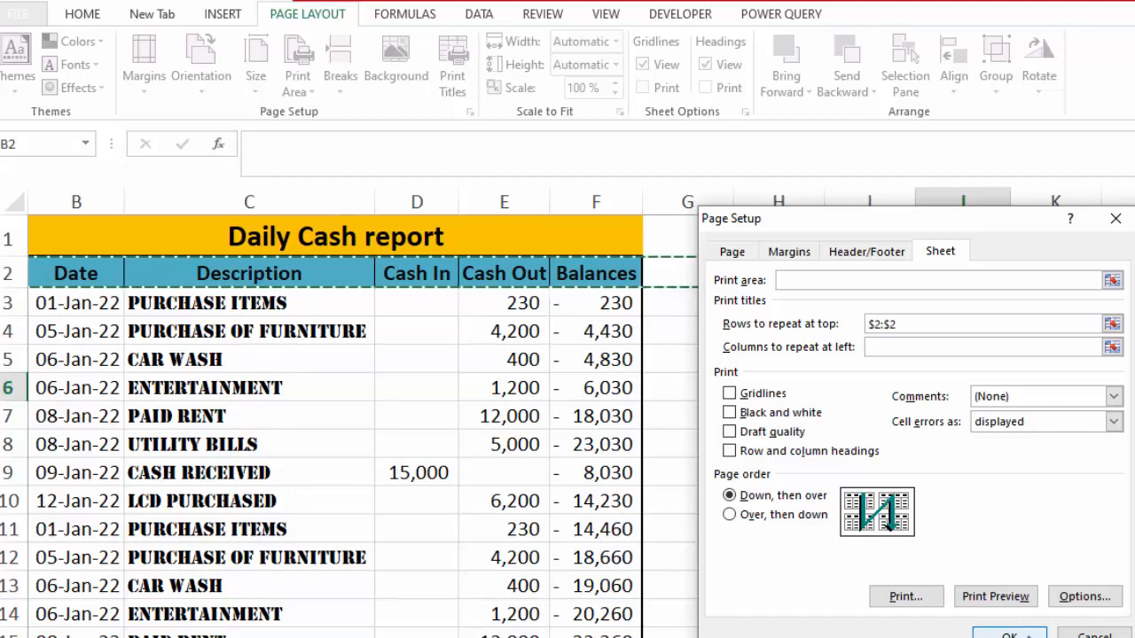
Preview the printout, look through its pages for the repeated header row, and return to the sheet.
click(1001, 602)
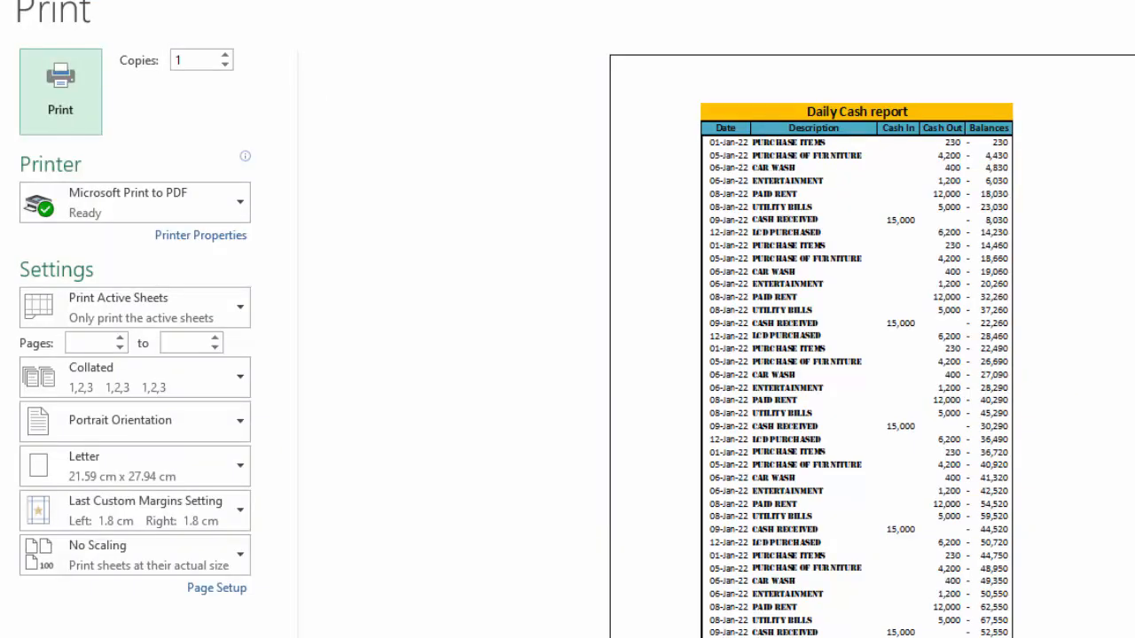
scroll(856, 370, down, 1)
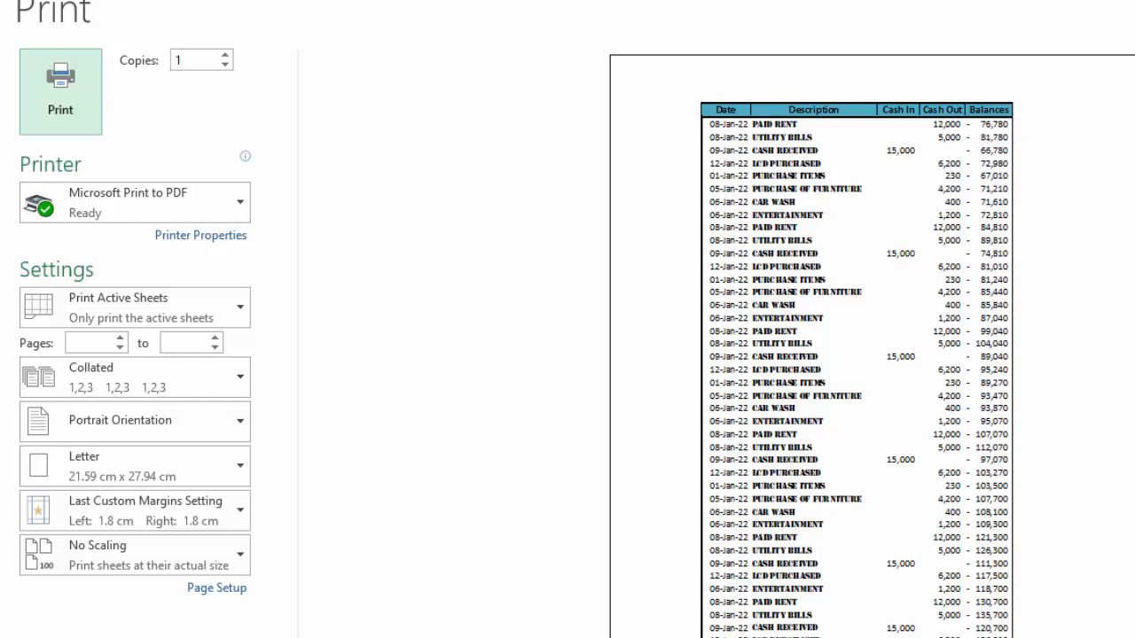
scroll(856, 369, down, 1)
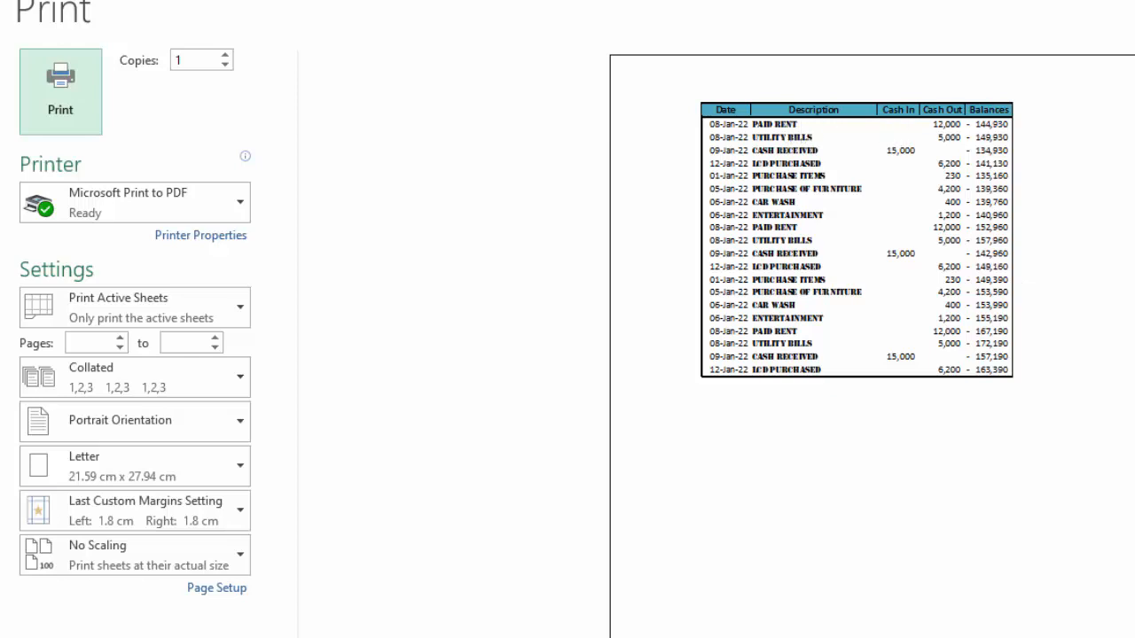
scroll(856, 370, up, 2)
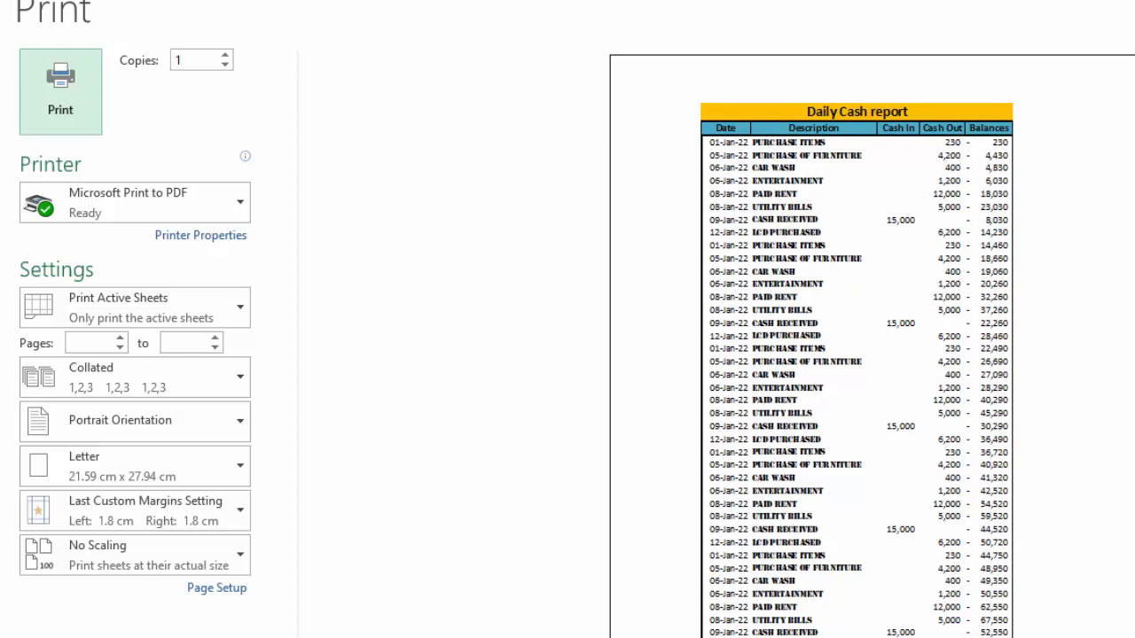
key(Escape)
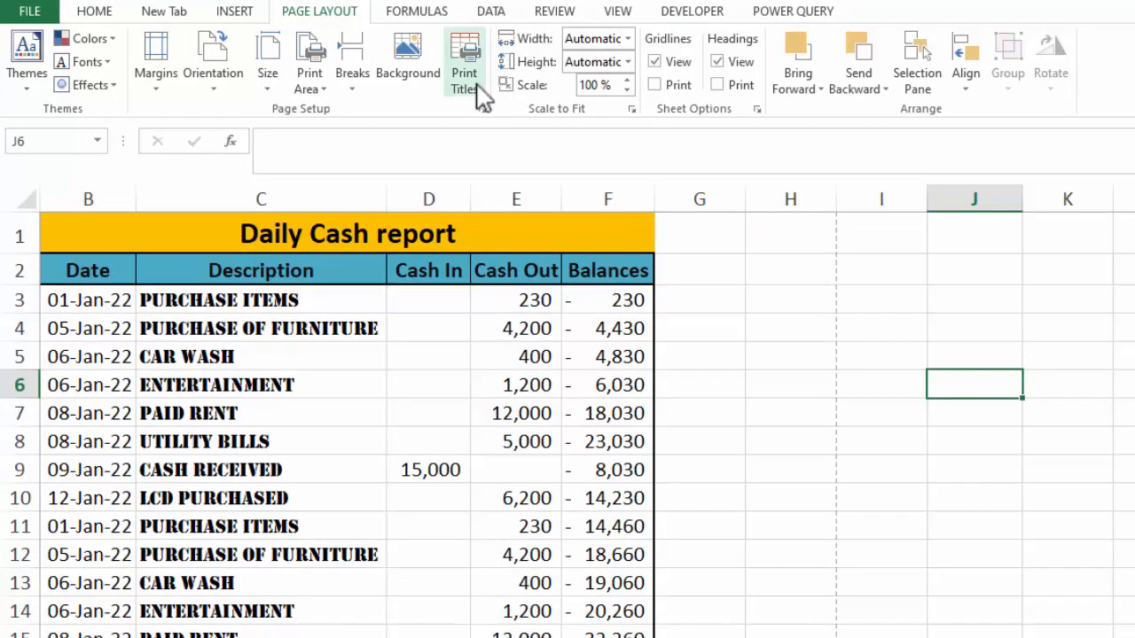
Change the rows to repeat at top to $1:$2 and check the following pages in the print preview.
click(477, 87)
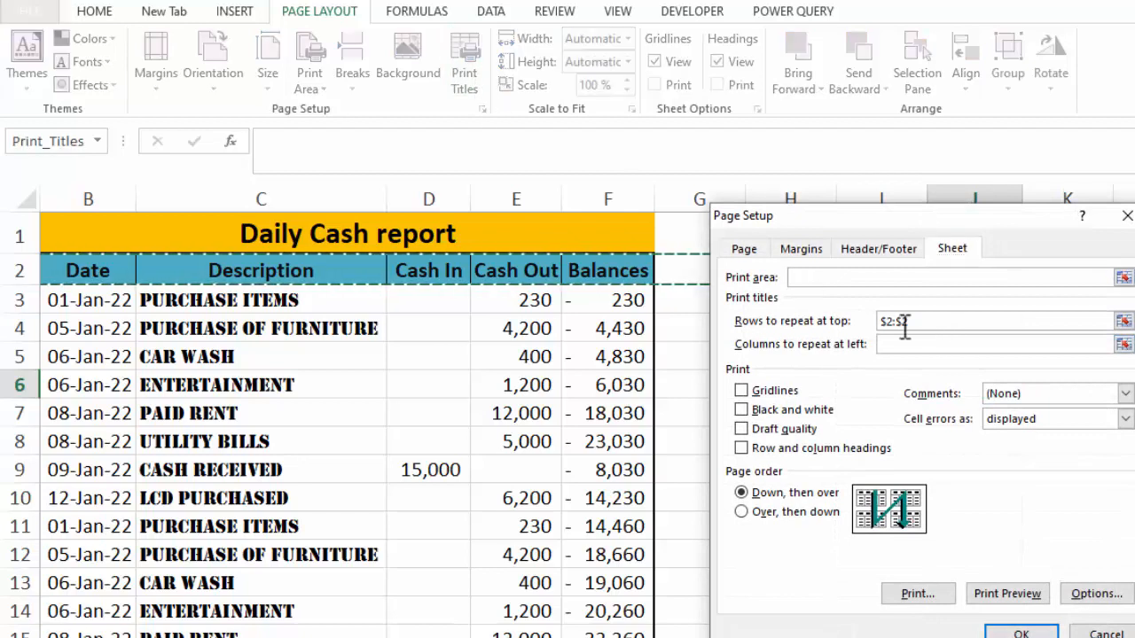
drag(945, 327, 873, 328)
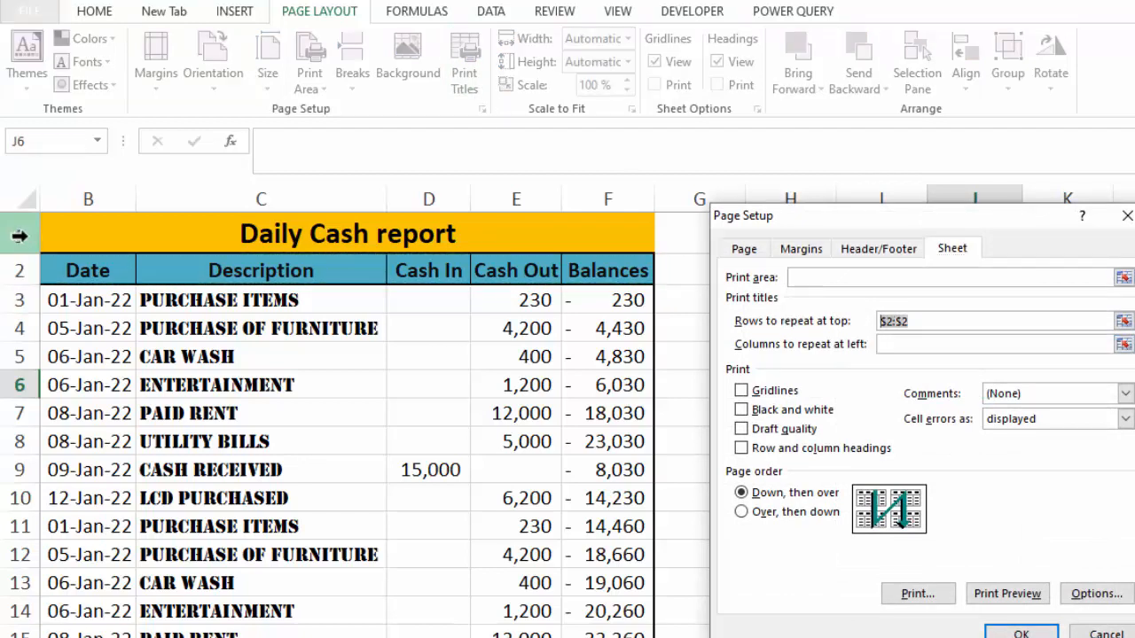
drag(20, 236, 23, 268)
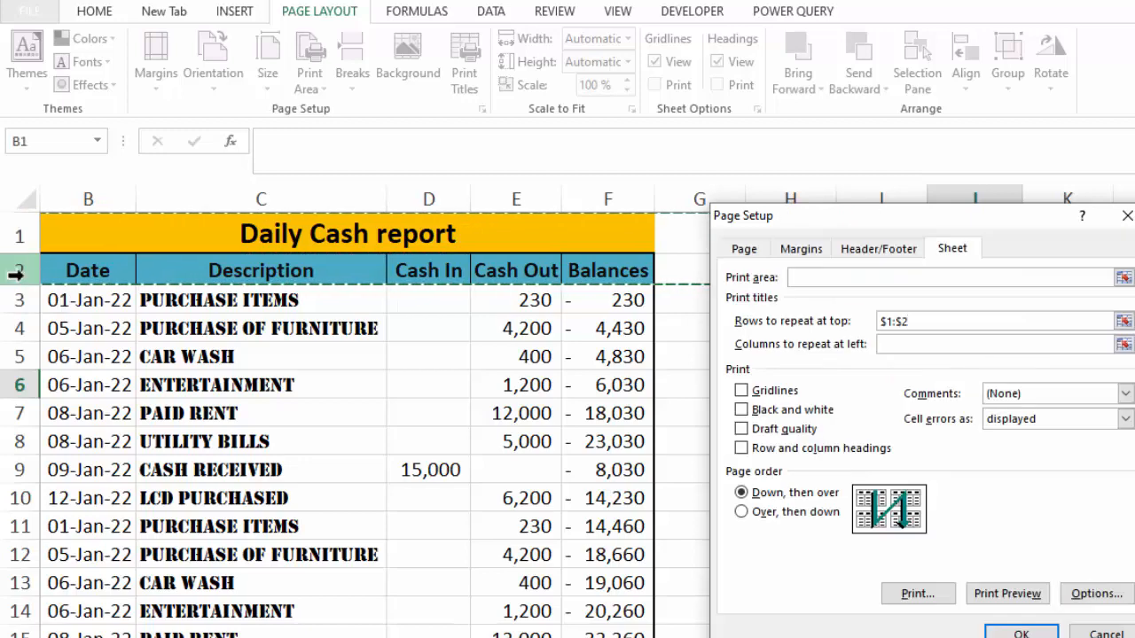
click(1025, 600)
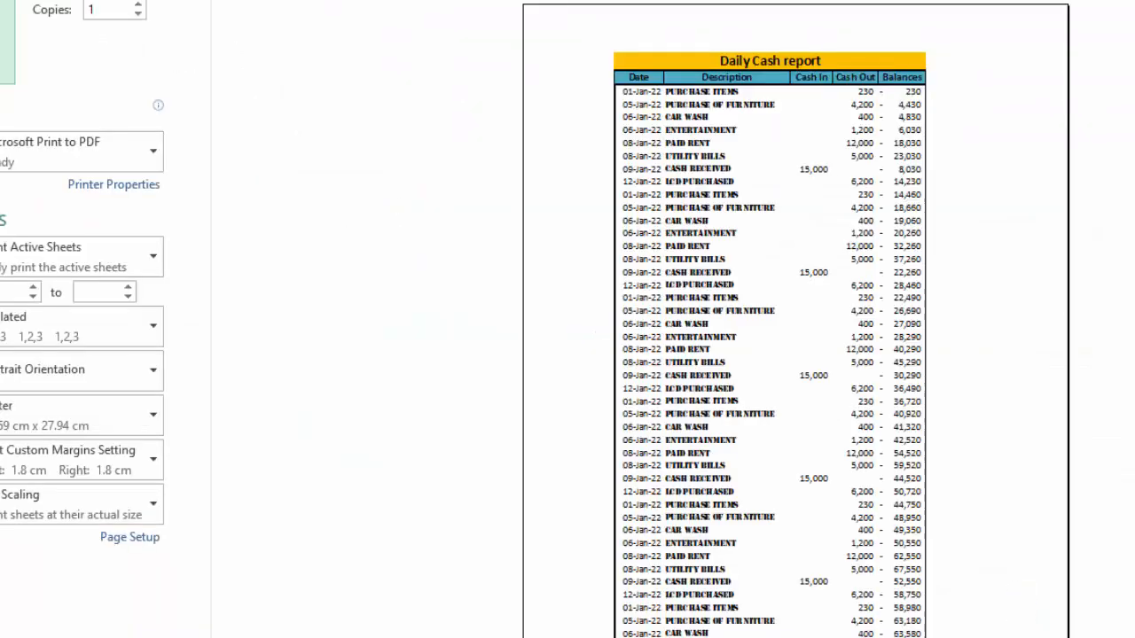
scroll(795, 354, down, 1)
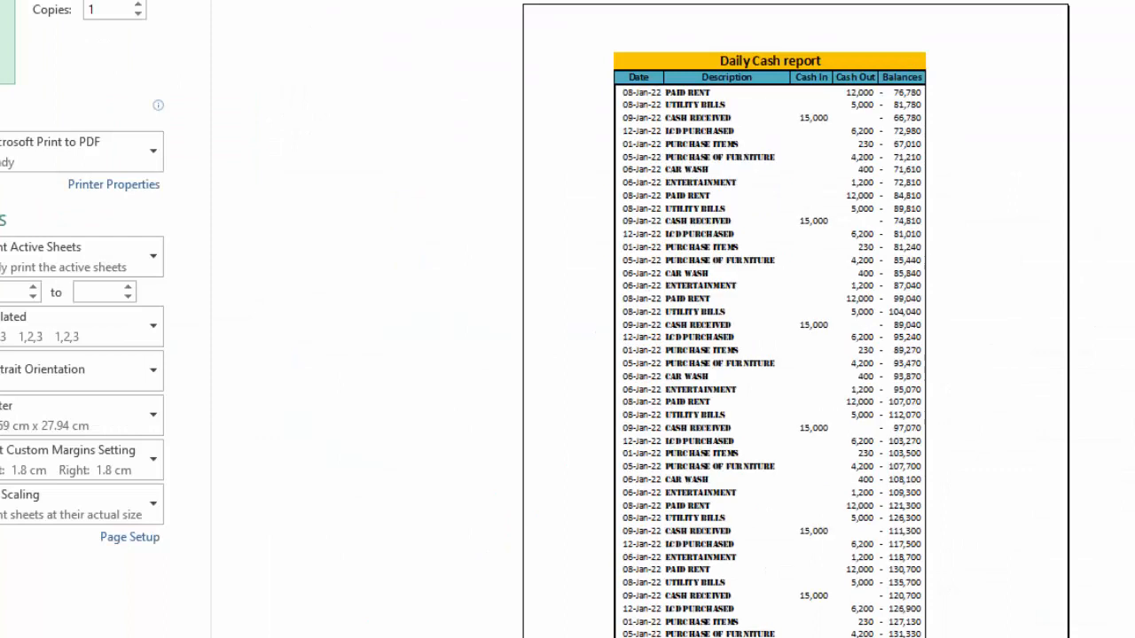
scroll(795, 354, down, 1)
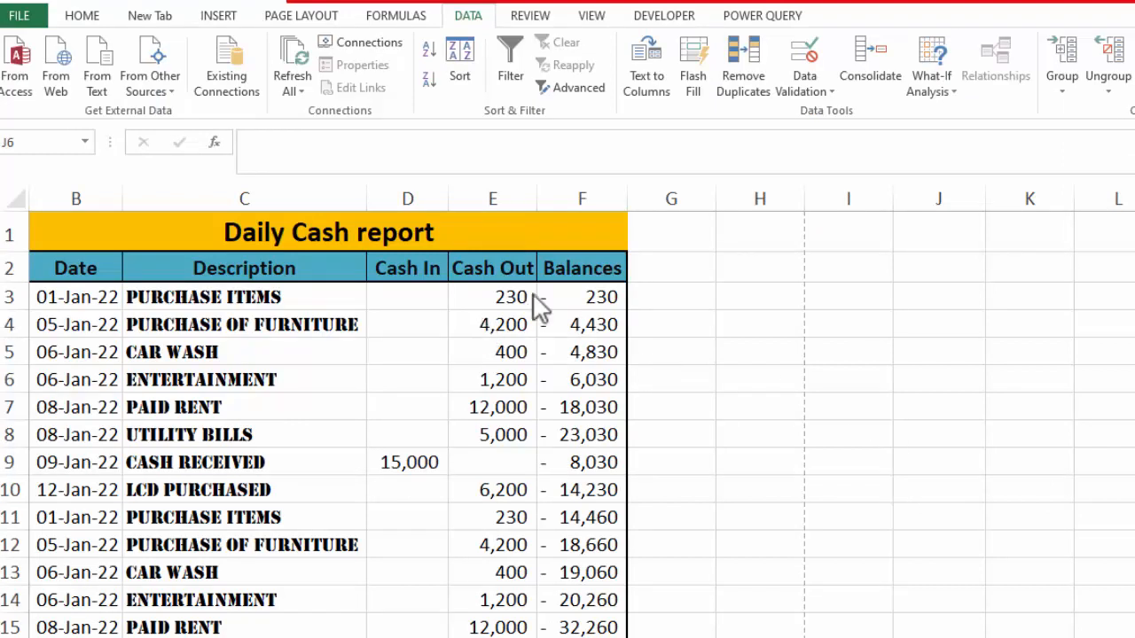
click(470, 301)
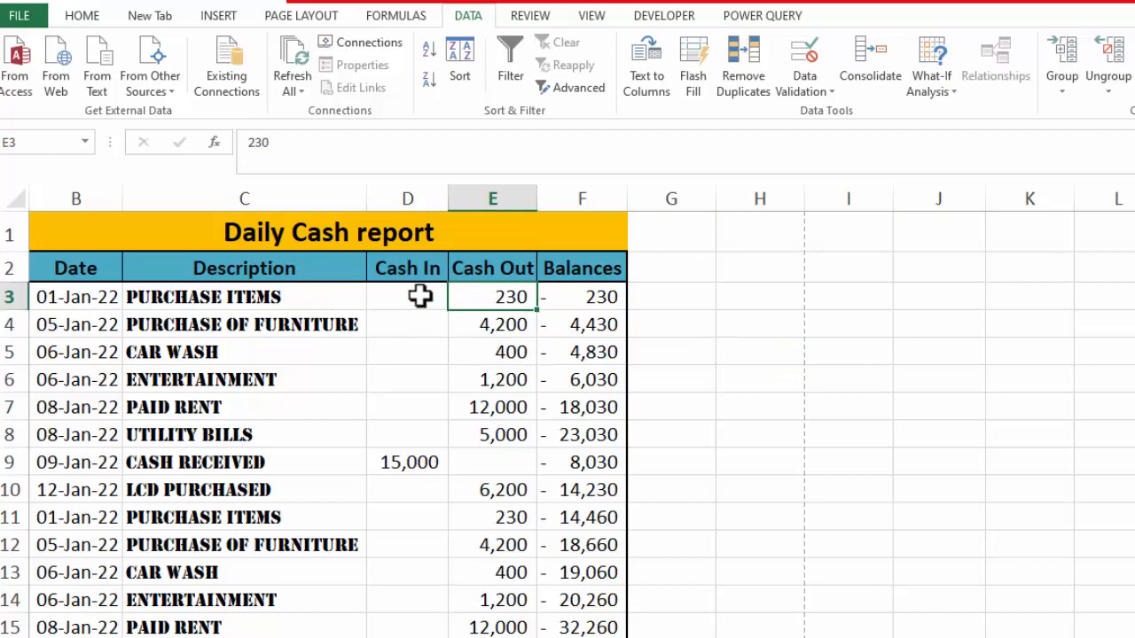
drag(416, 291, 410, 637)
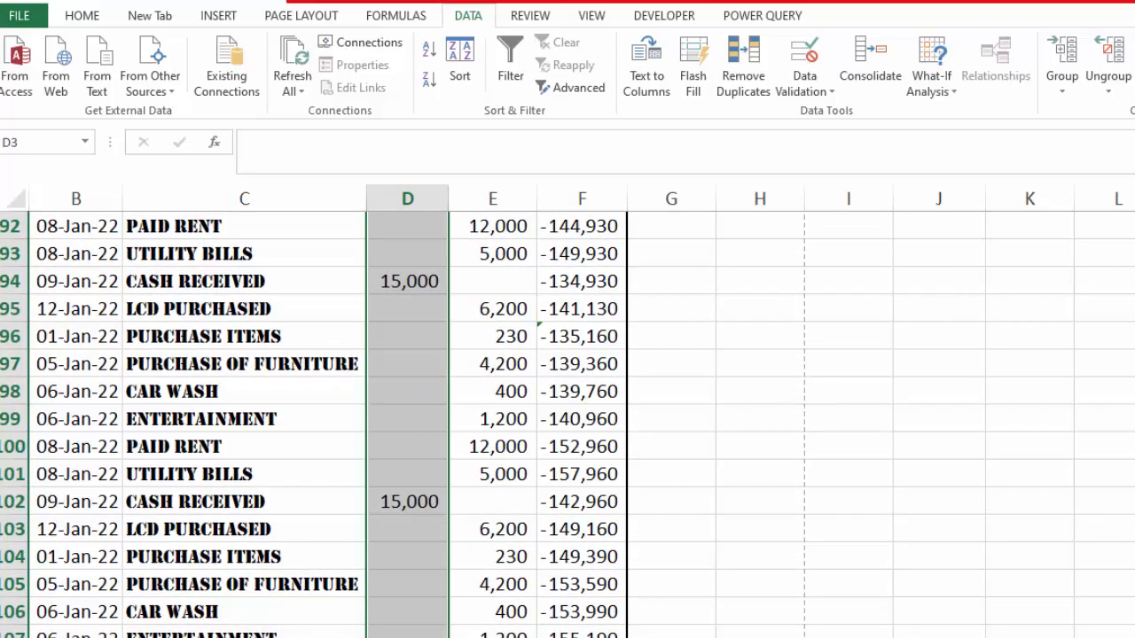
click(1133, 309)
scroll(532, 327, up, 20)
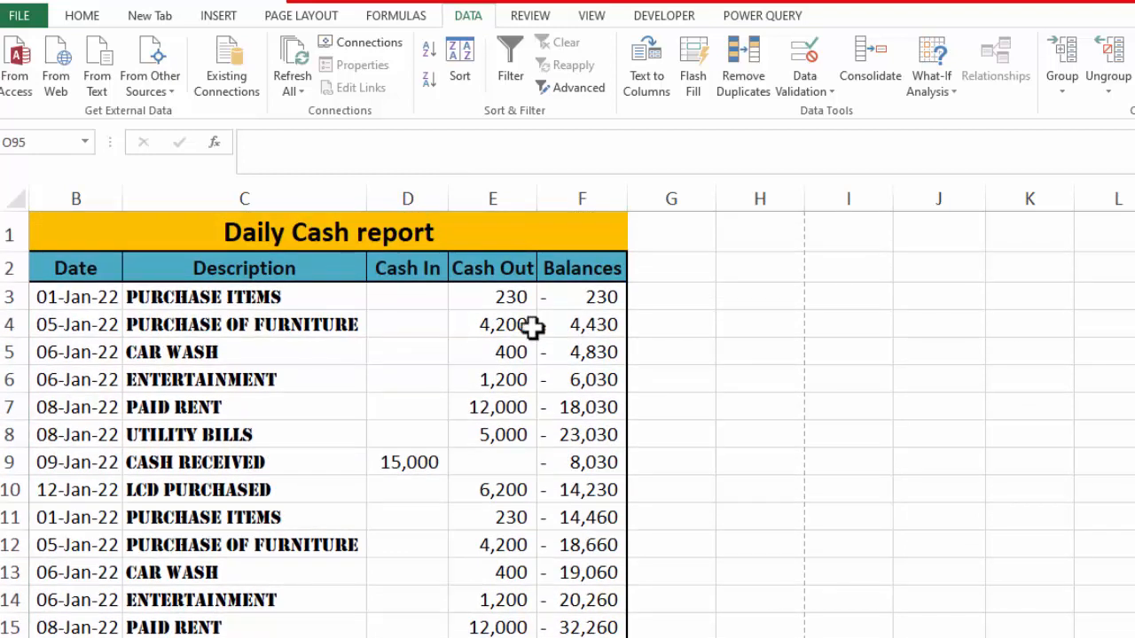
Give column C a data validation input message titled "Description" with the text "only put description".
click(266, 264)
click(273, 198)
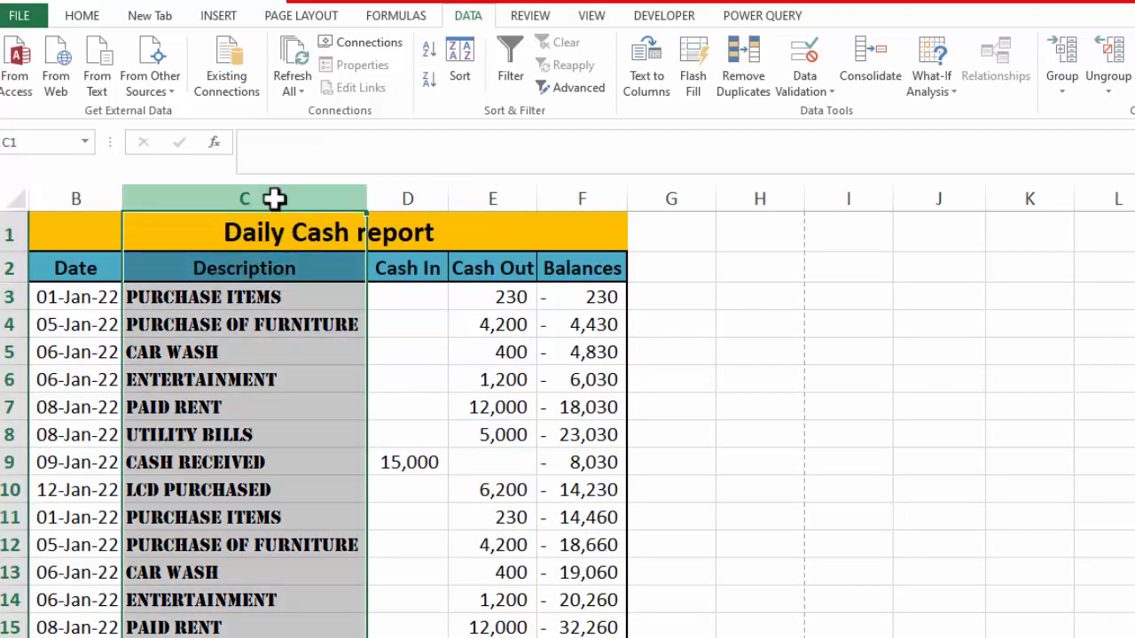
click(800, 92)
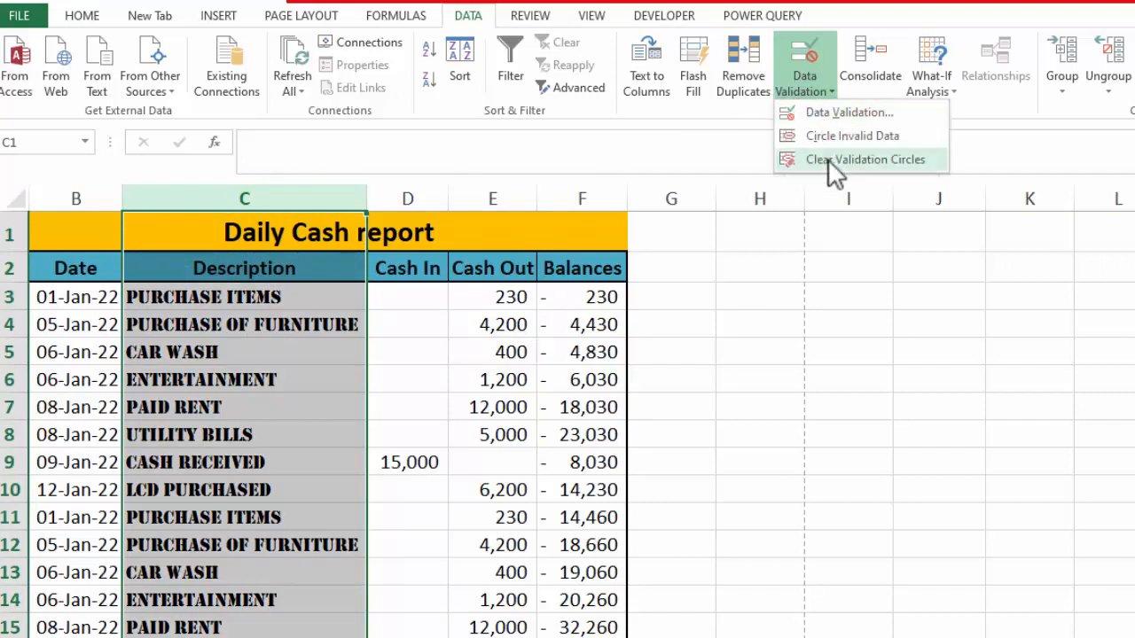
click(821, 113)
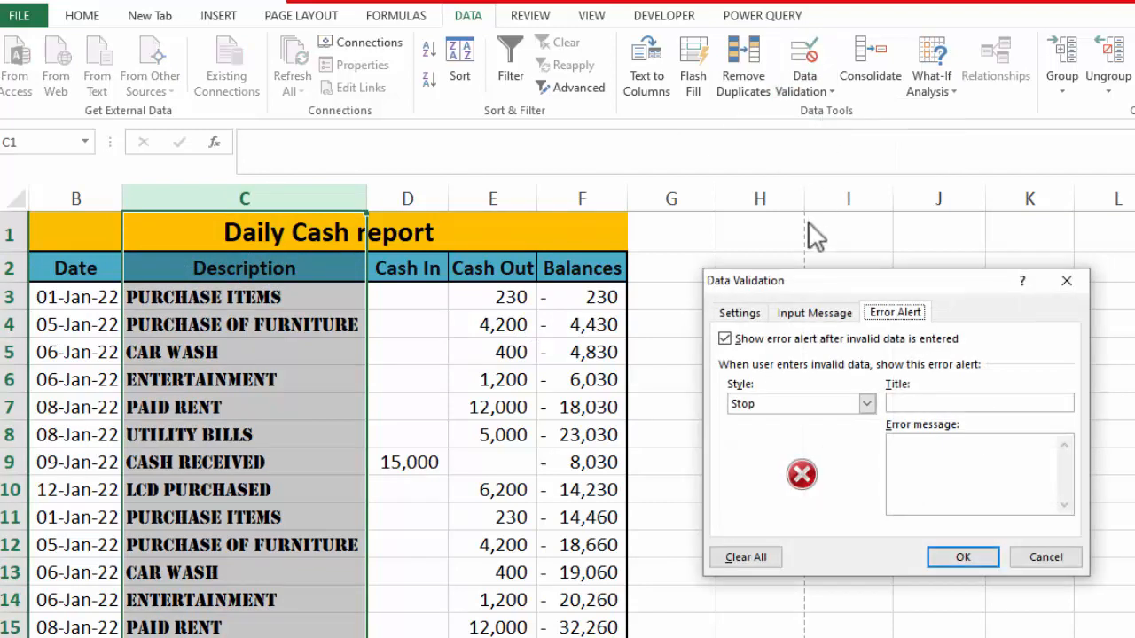
click(817, 316)
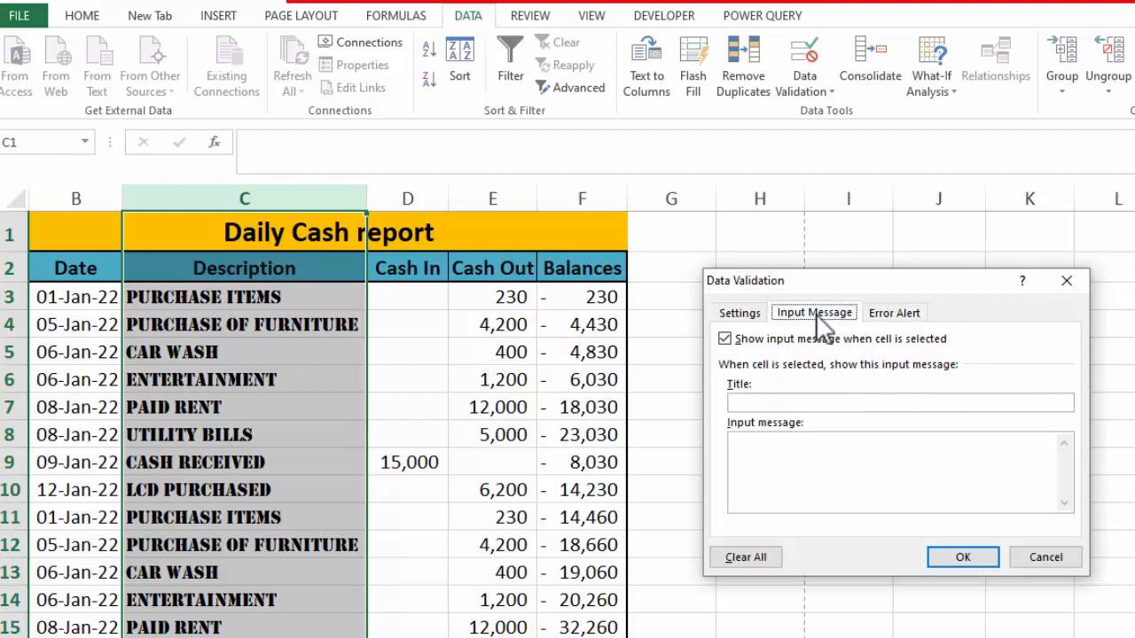
click(779, 402)
text(2)
key(BackSpace)
text(Description)
text(onl)
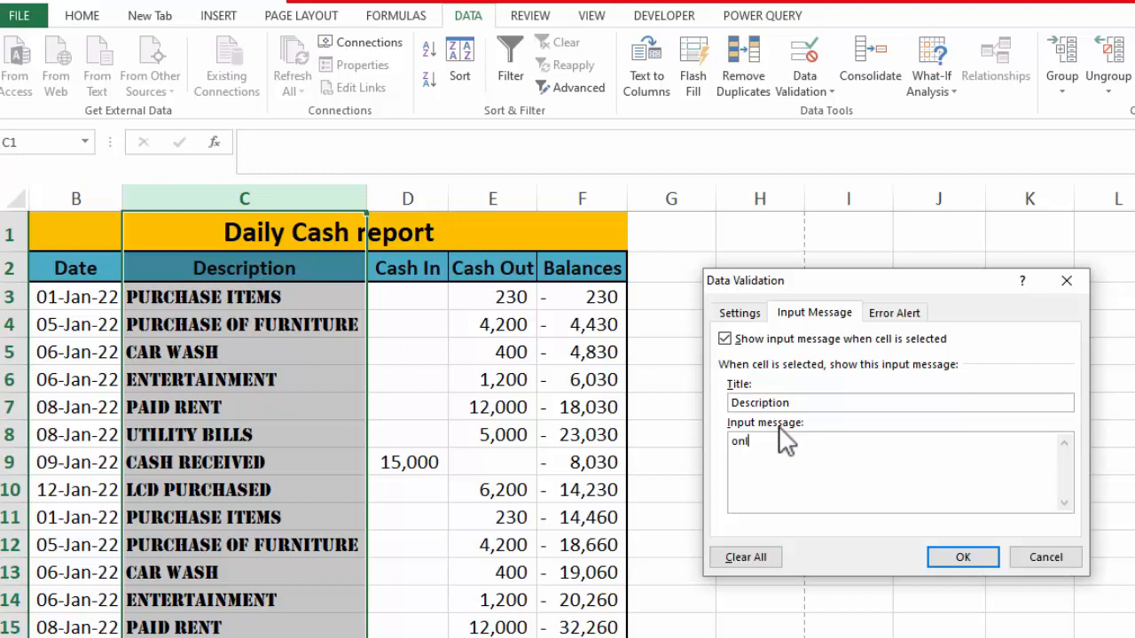
text(y put )
text(description)
Fill in a Stop error alert for column C with the title "Description" and the error message "Items Name".
click(896, 319)
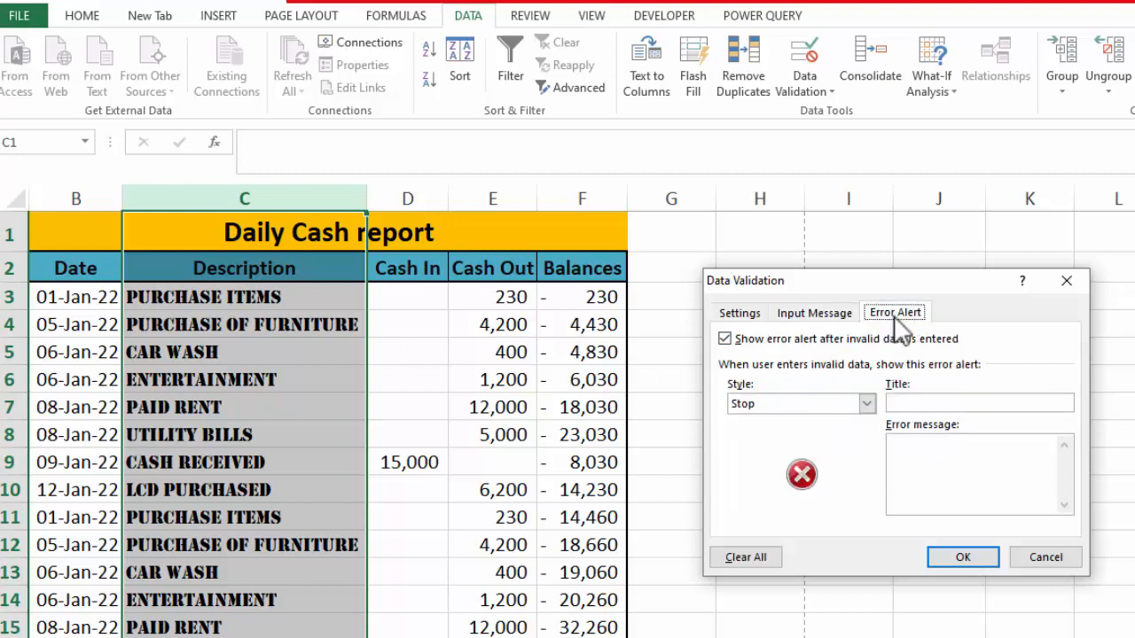
click(927, 403)
click(867, 407)
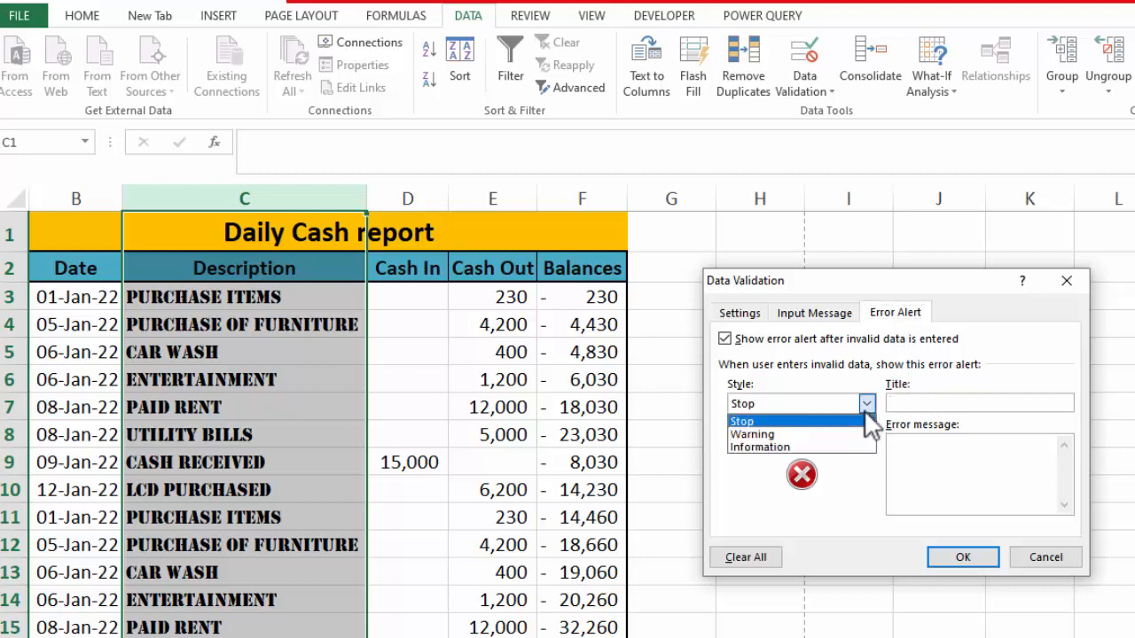
click(802, 422)
click(943, 403)
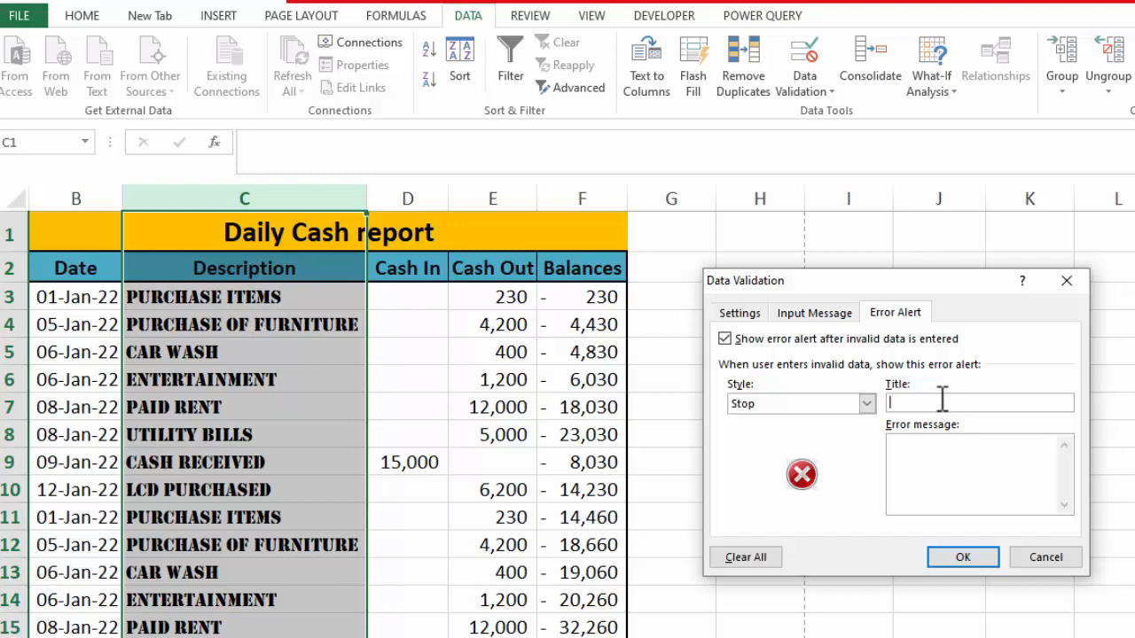
text(Description)
click(921, 465)
text(Items Name)
click(842, 317)
click(898, 313)
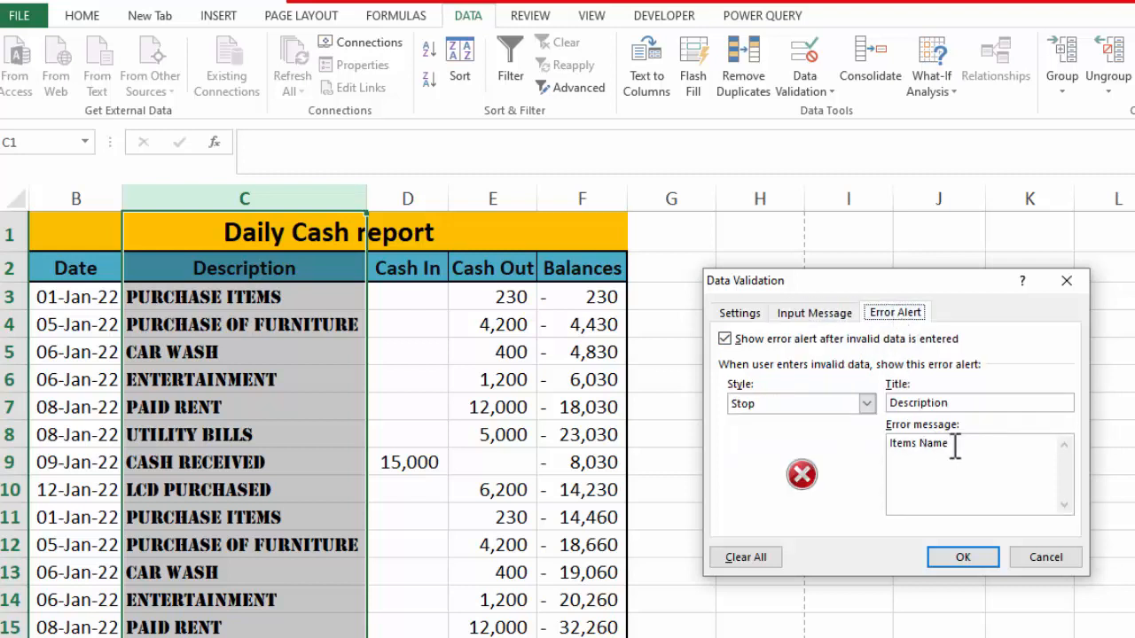
Delete the error alert's message and title.
drag(955, 446, 887, 443)
key(Delete)
double_click(904, 402)
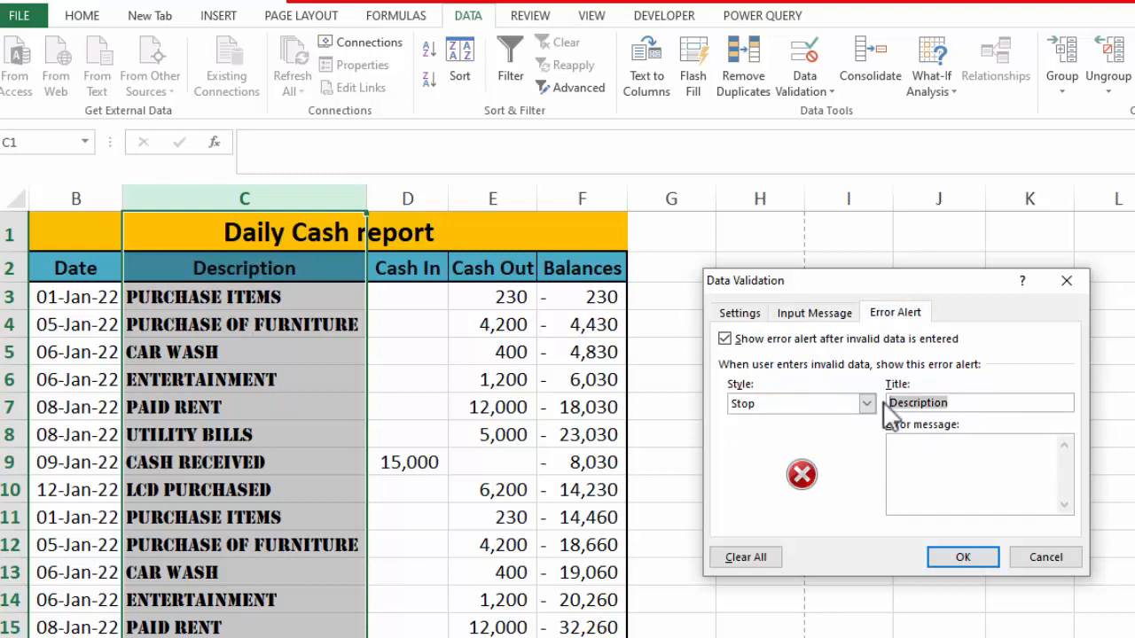
key(Delete)
Apply the validation to column C and select some Description cells to check the input message.
click(967, 563)
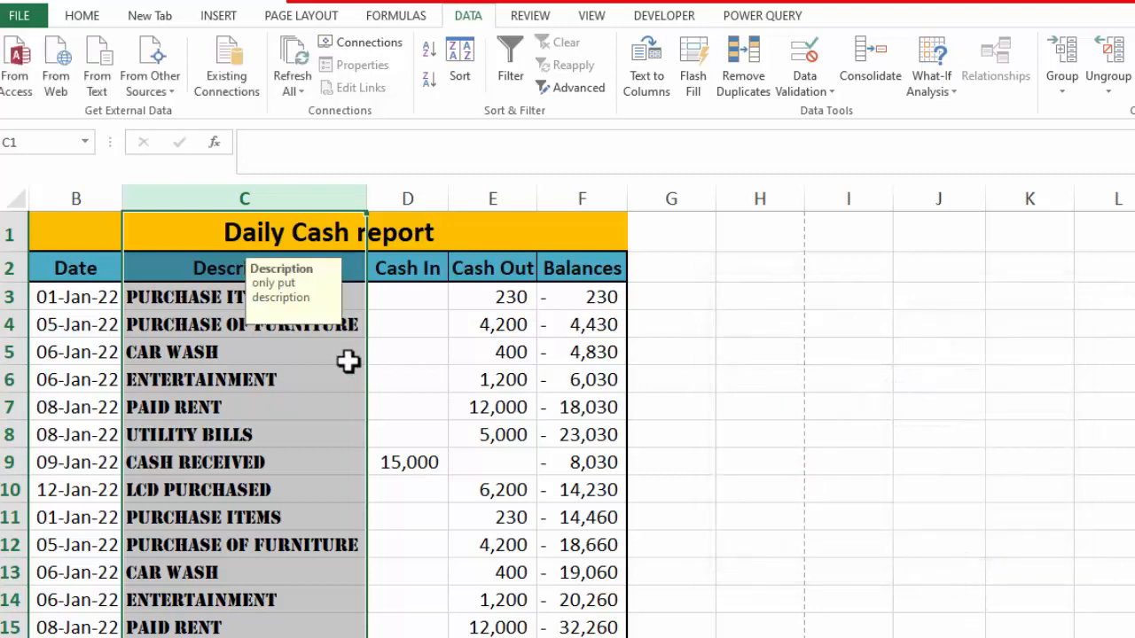
click(295, 426)
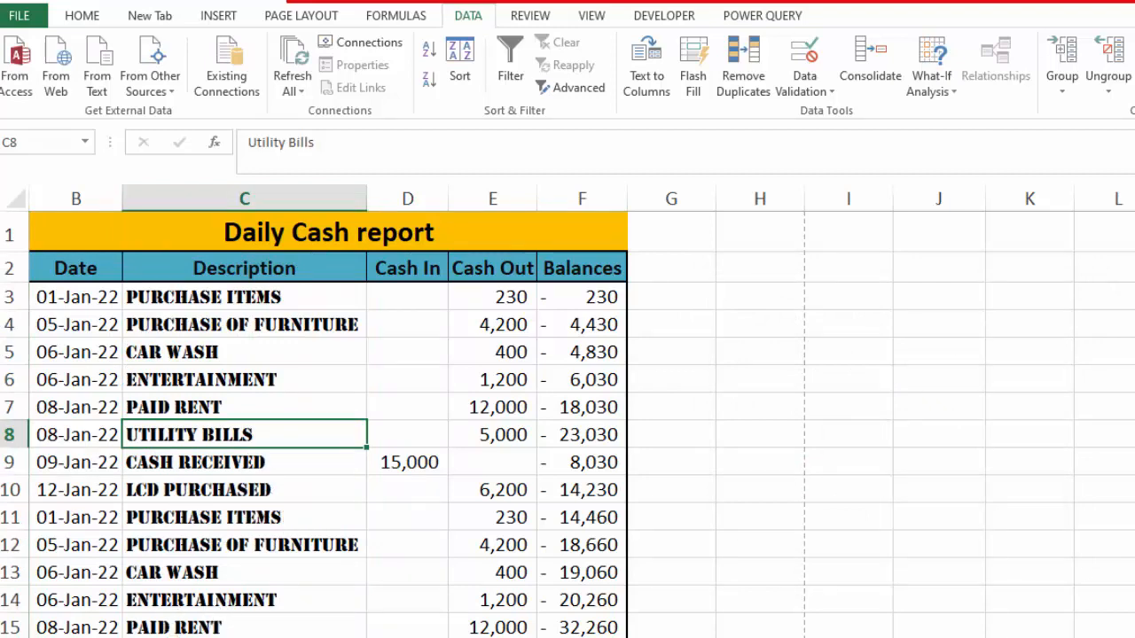
click(212, 633)
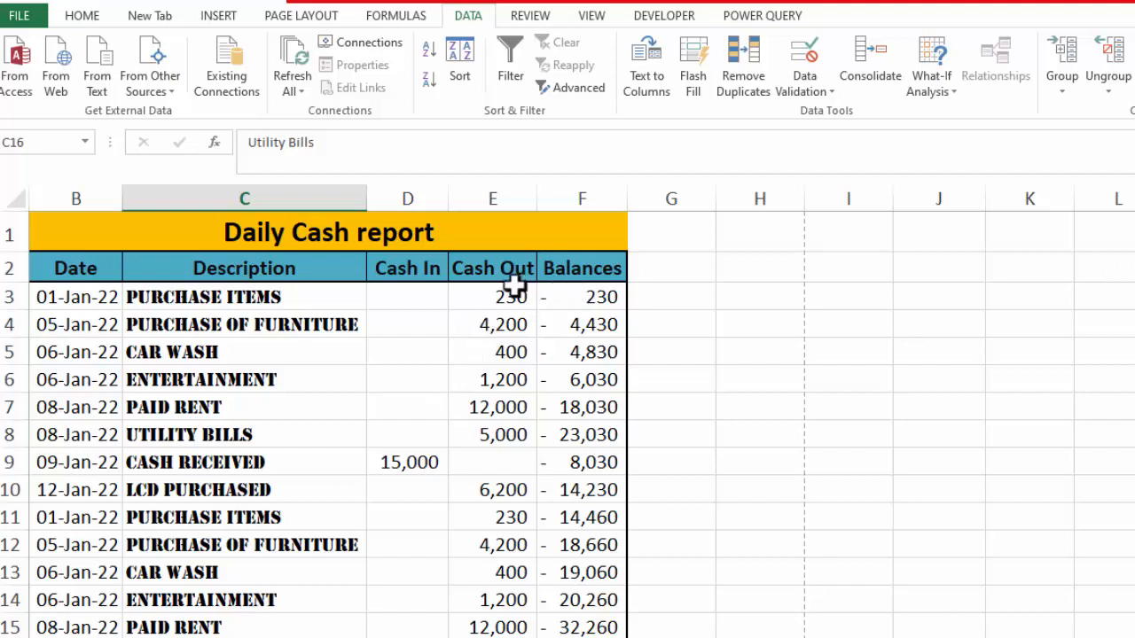
Give the Cash In cells from D3 down a data validation input message titled "Cash in" with the text "cash in amount".
drag(424, 300, 412, 637)
scroll(567, 424, up, 20)
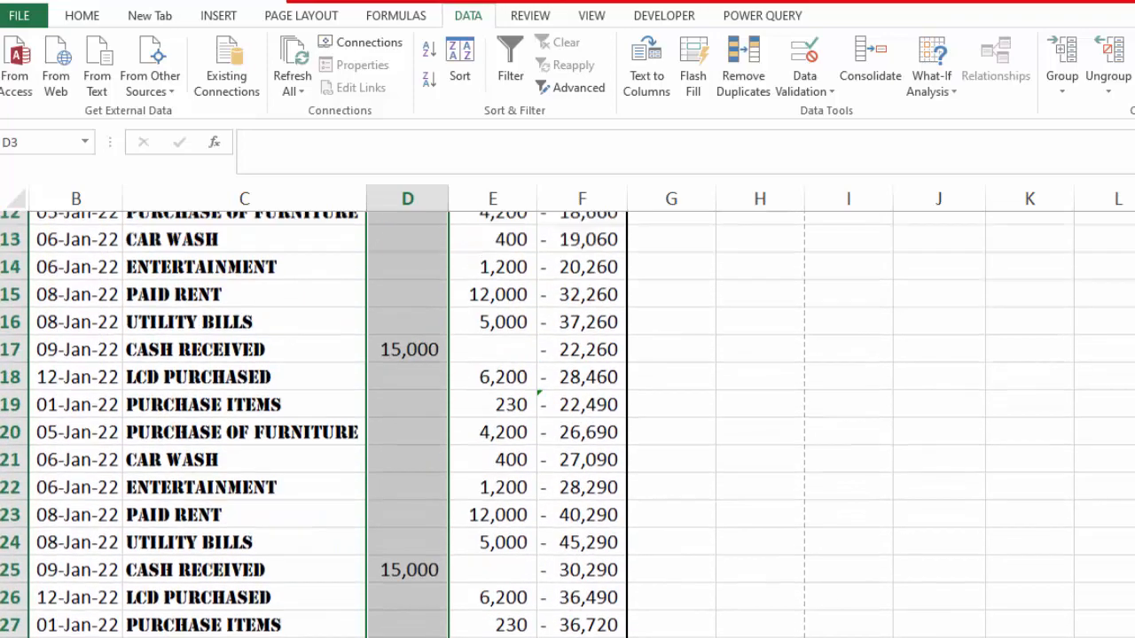
scroll(567, 423, up, 1)
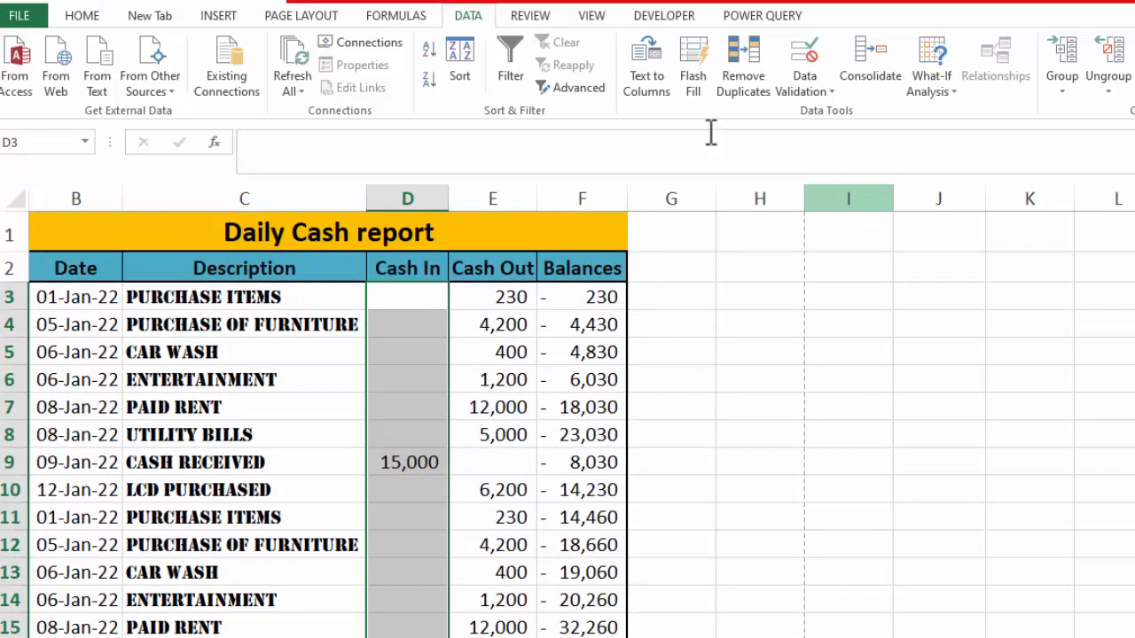
click(800, 95)
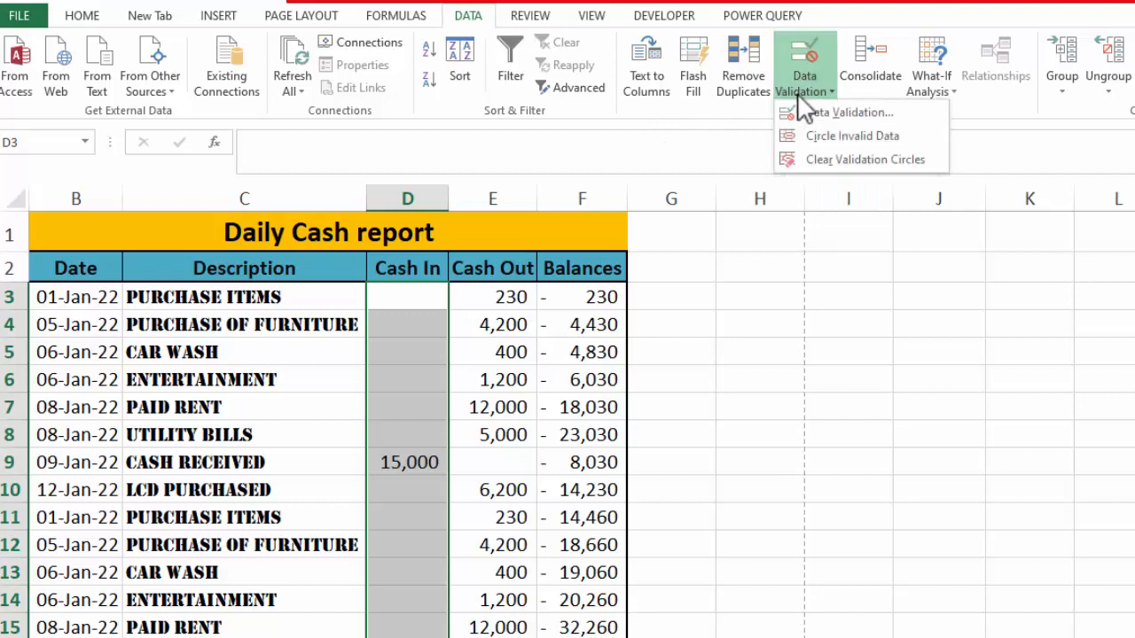
click(816, 116)
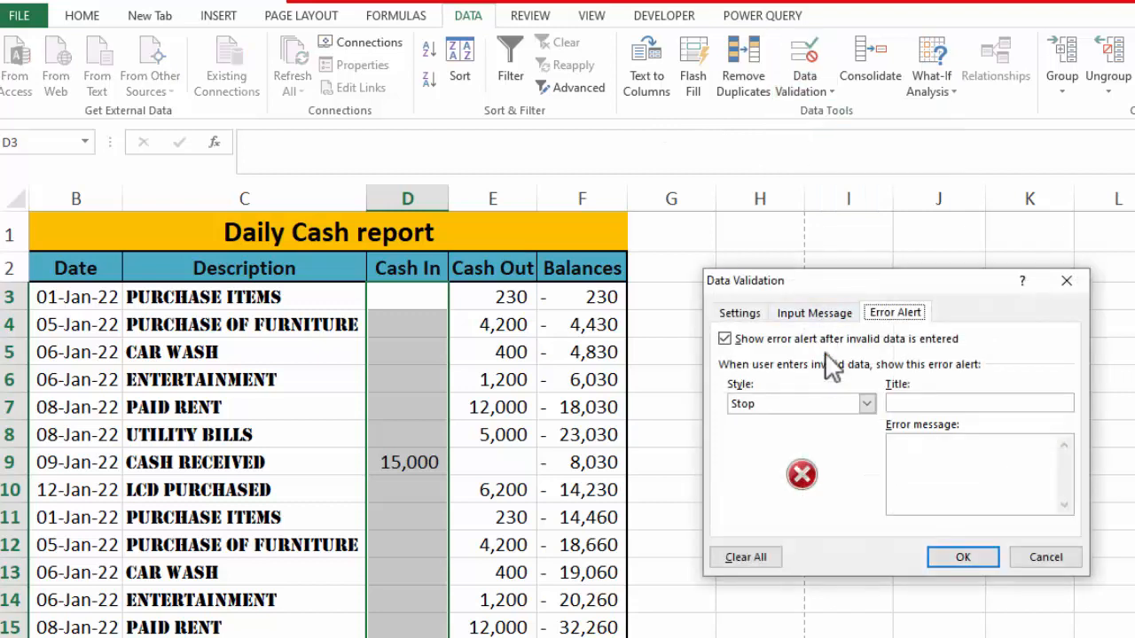
click(816, 315)
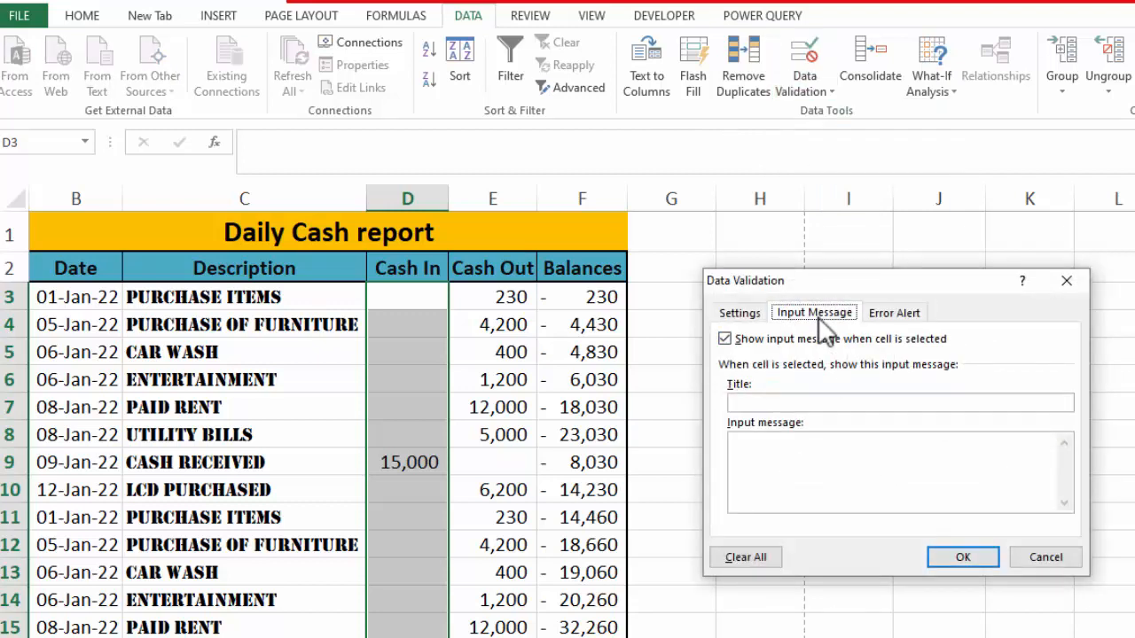
click(798, 405)
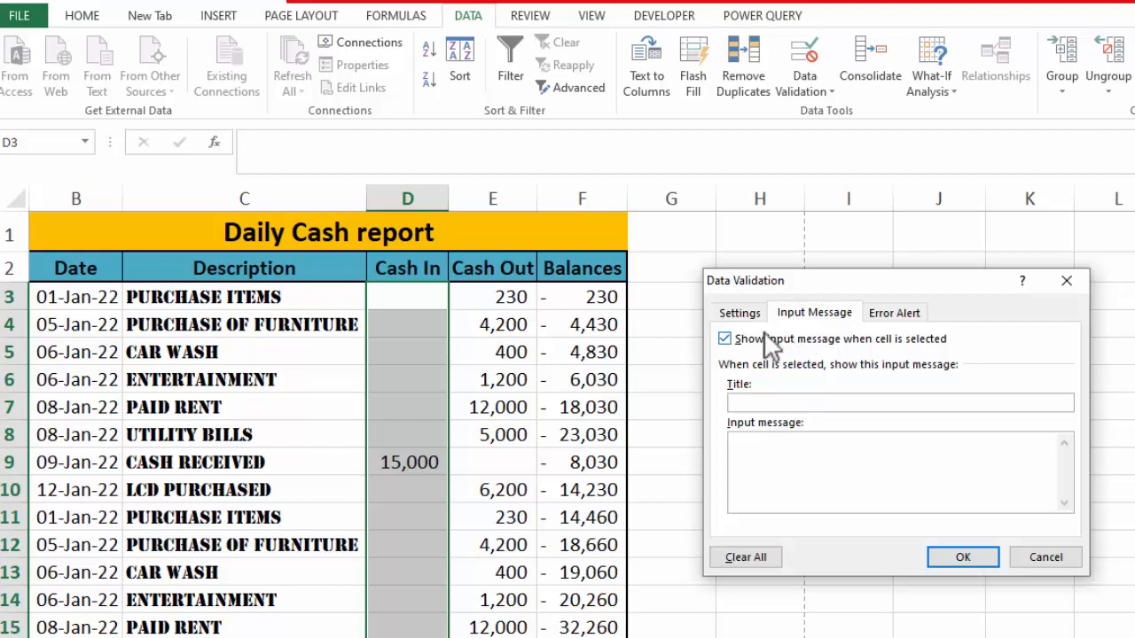
text(Cash in)
text(cash in am)
text(ount)
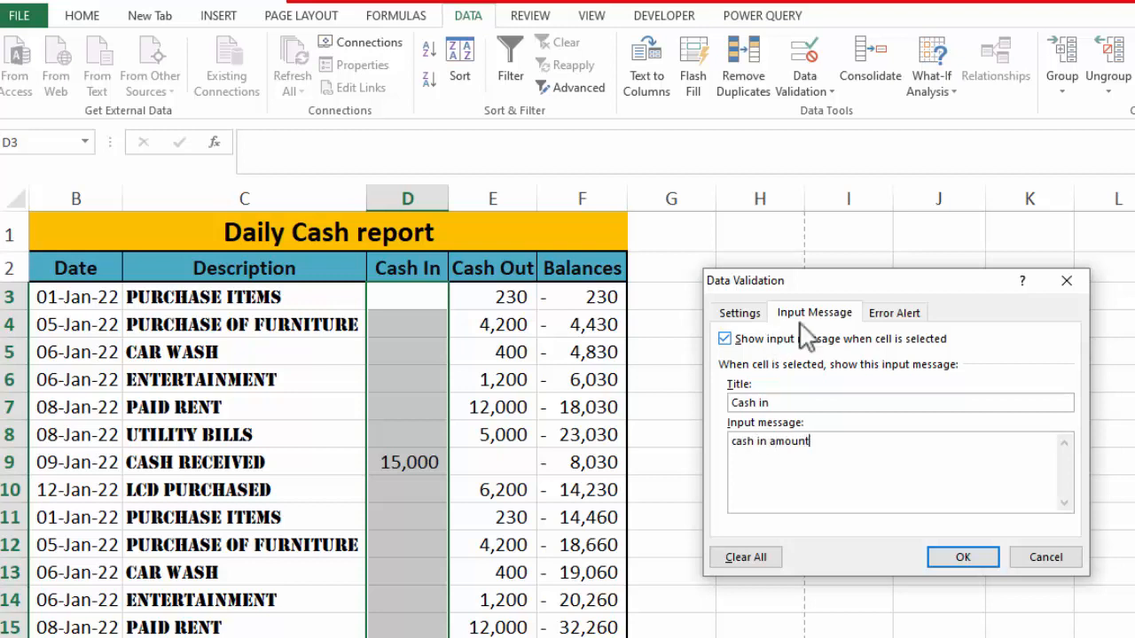
Add a Stop error alert titled "Cash In Amount" with the message "Cash in Amount" and apply the validation to the Cash In cells.
click(889, 317)
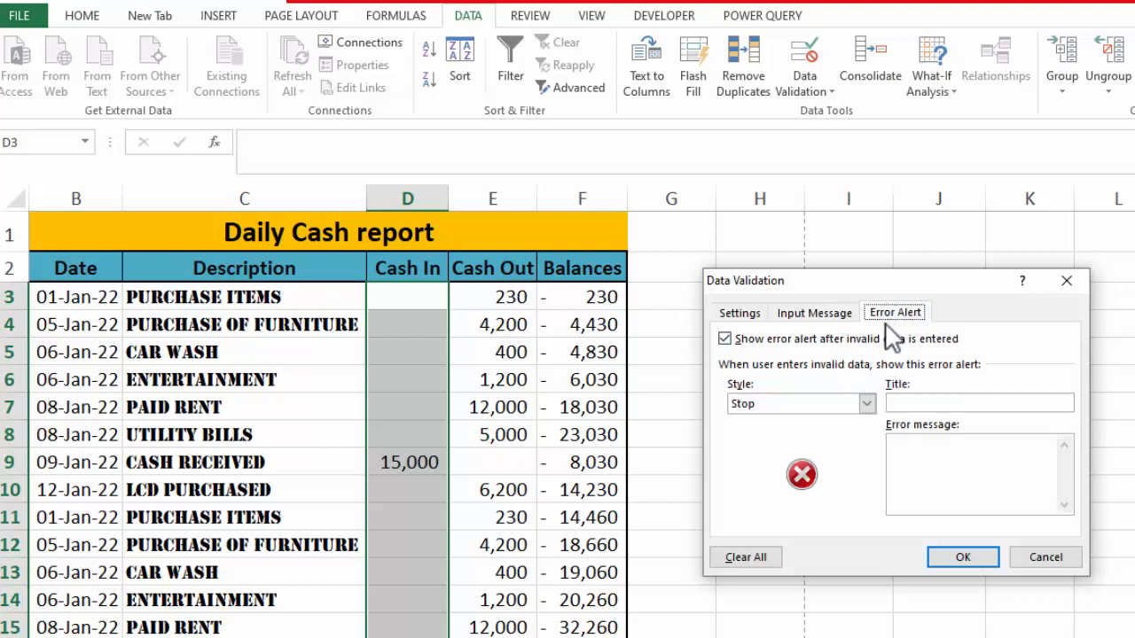
click(918, 401)
text(Cash In Amount)
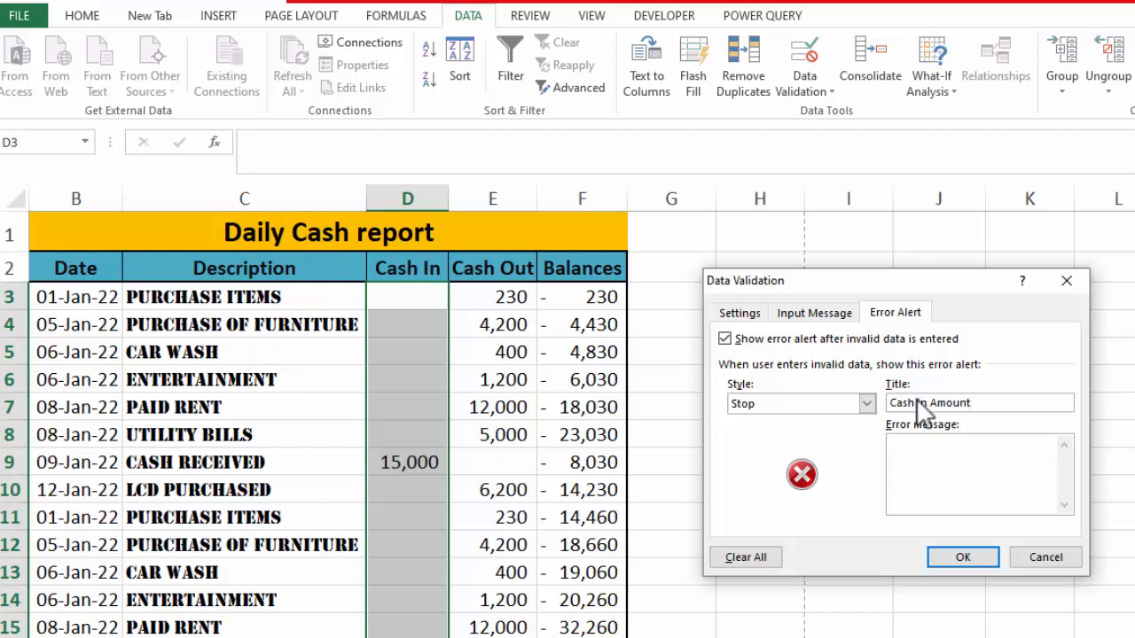
key(Tab)
text(Cash in Amount)
click(960, 558)
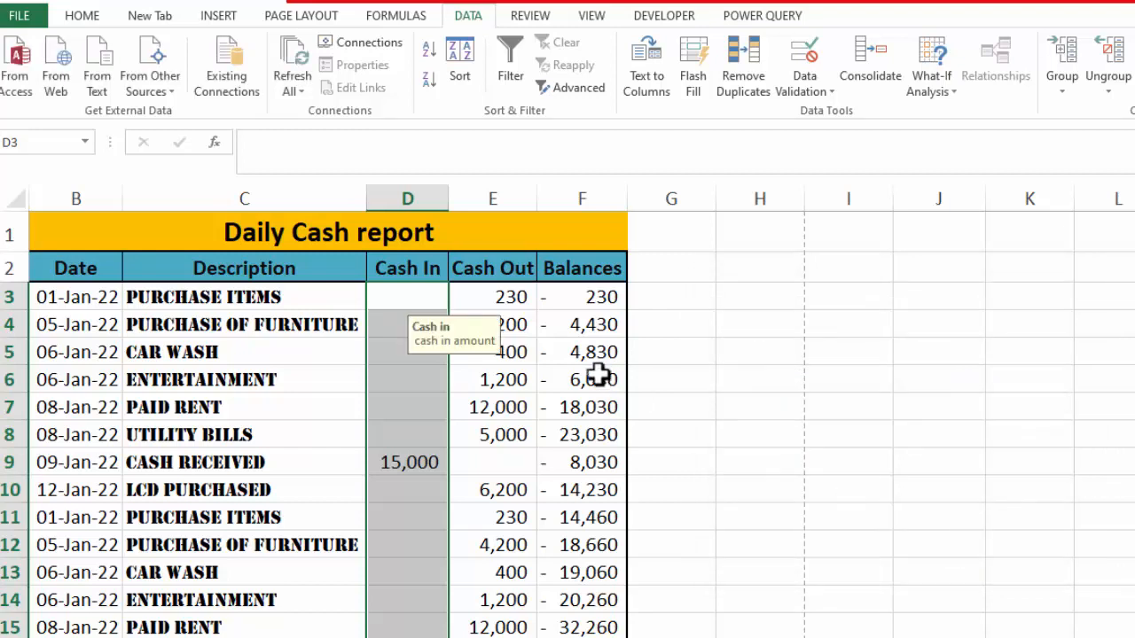
Check the input message on some Cash In cells, enter 1000 in D6 as a test, and undo the entry.
click(402, 375)
click(403, 334)
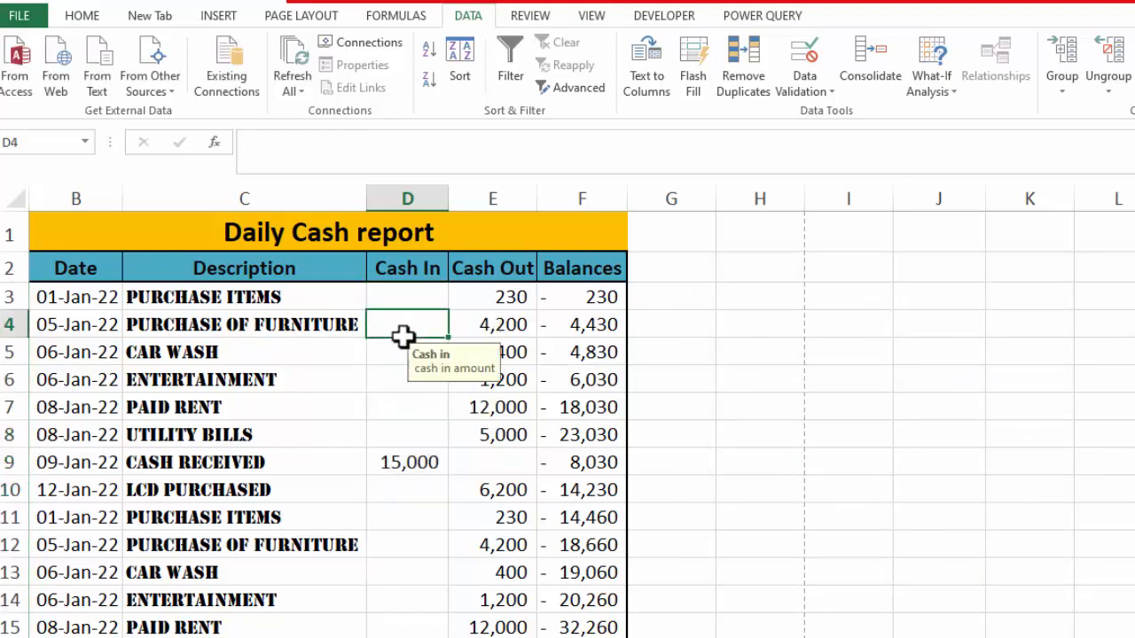
click(411, 386)
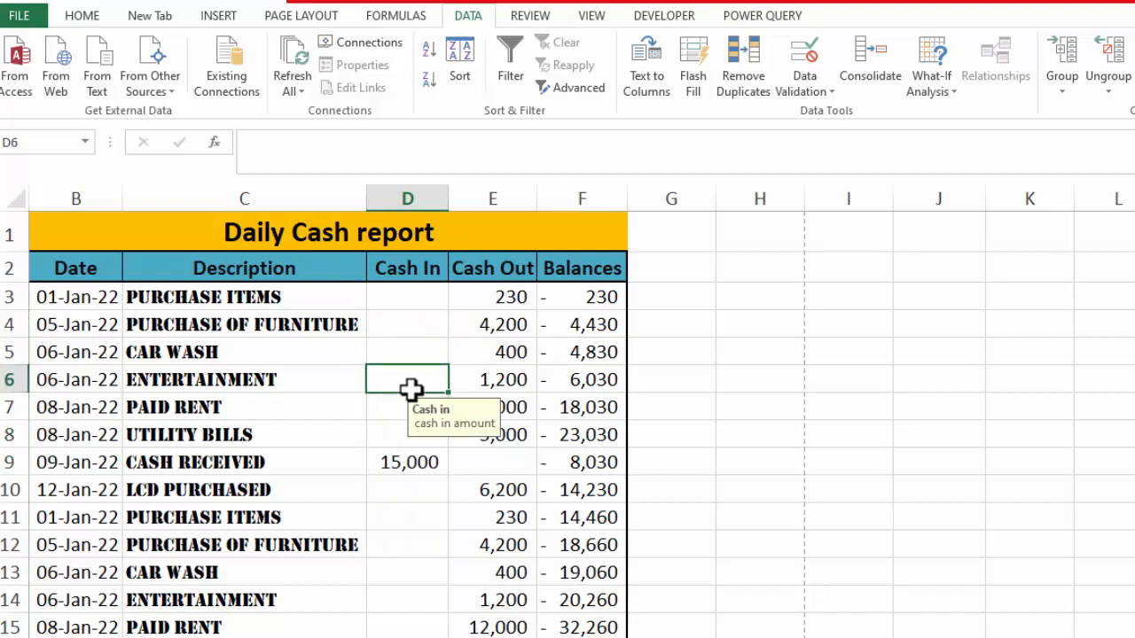
text(1000)
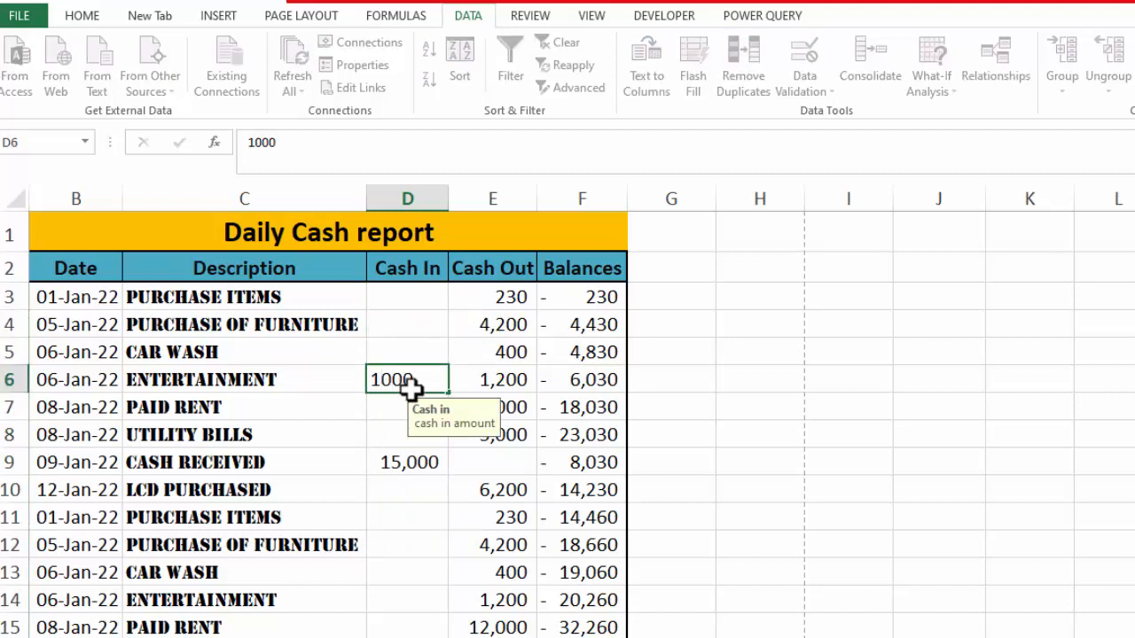
key(Tab)
key(ctrl+z)
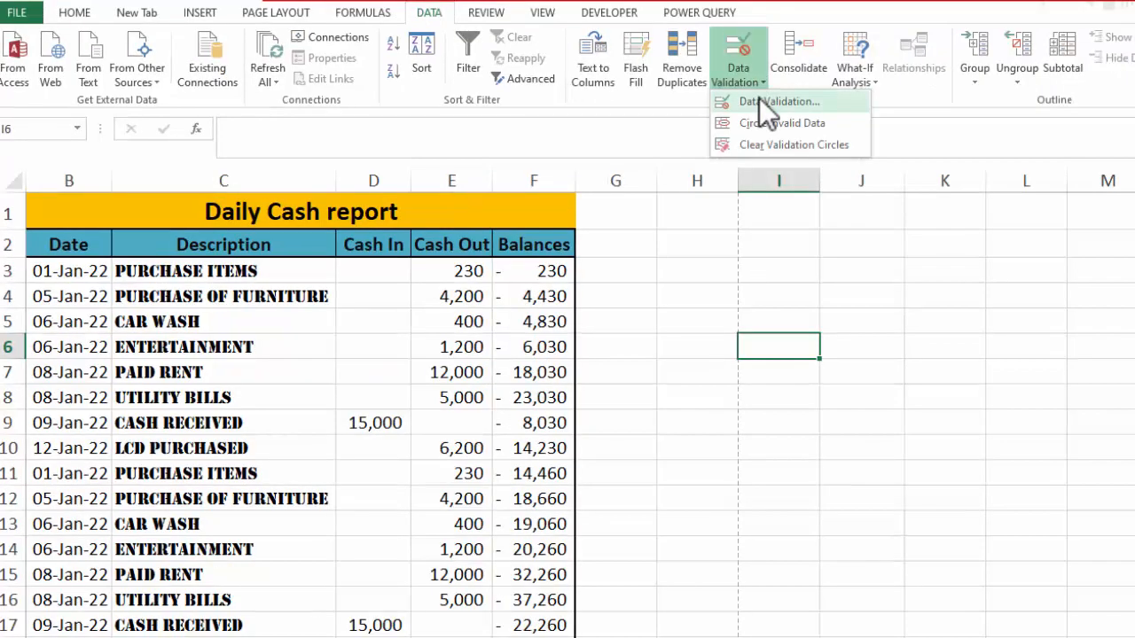
Create a data validation rule for the Date column cells from B3 down that allows only Date values.
click(759, 98)
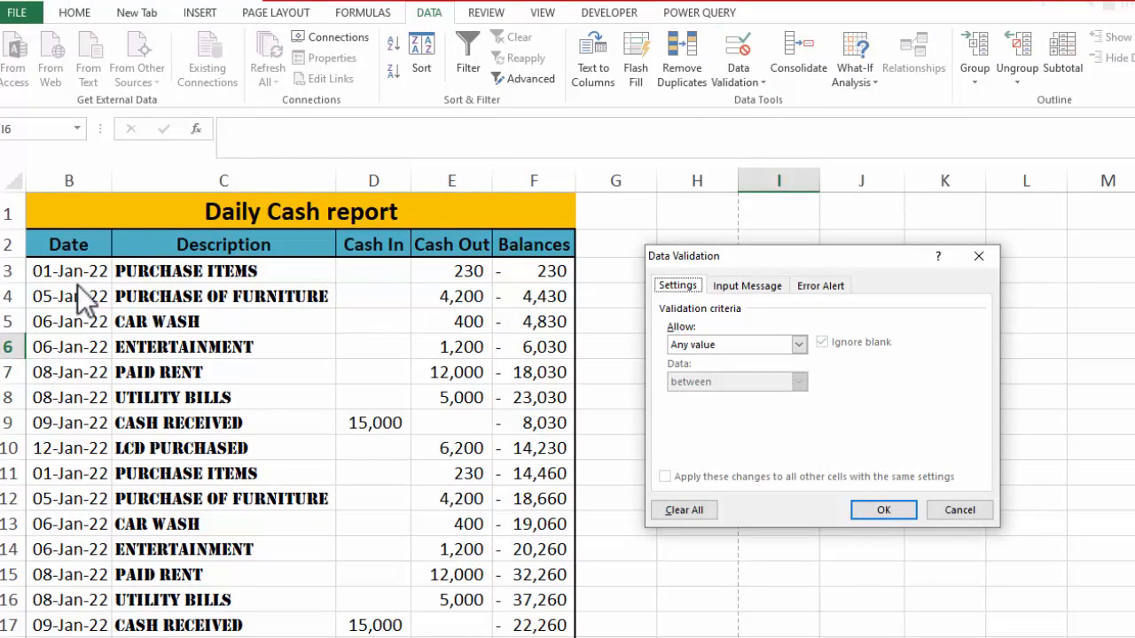
click(963, 511)
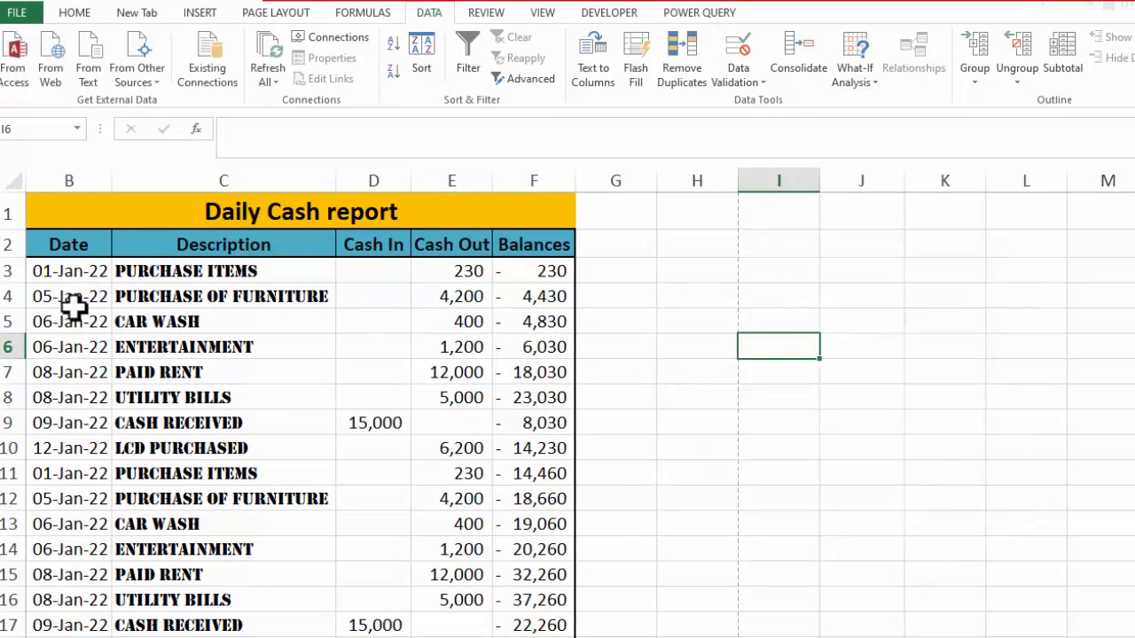
drag(66, 277, 71, 637)
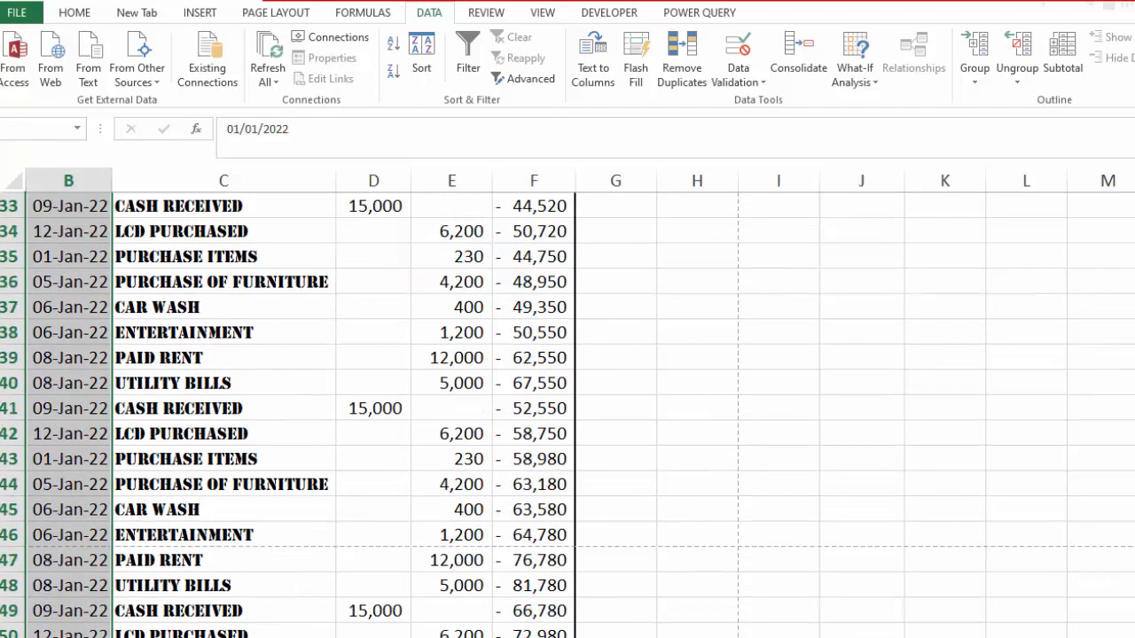
click(737, 88)
click(757, 102)
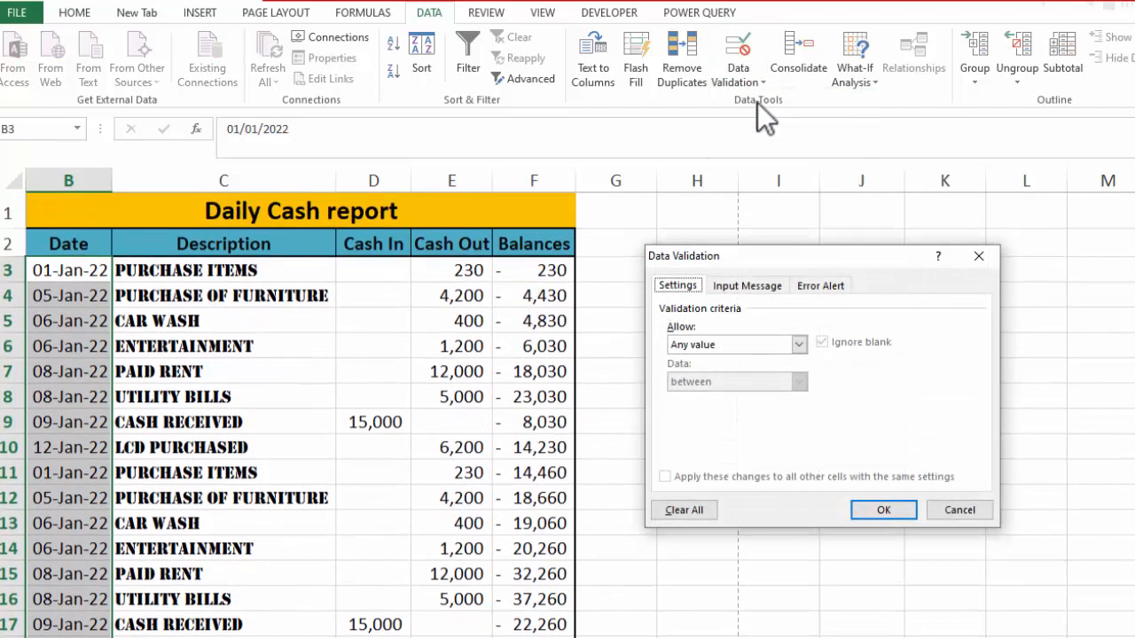
click(766, 289)
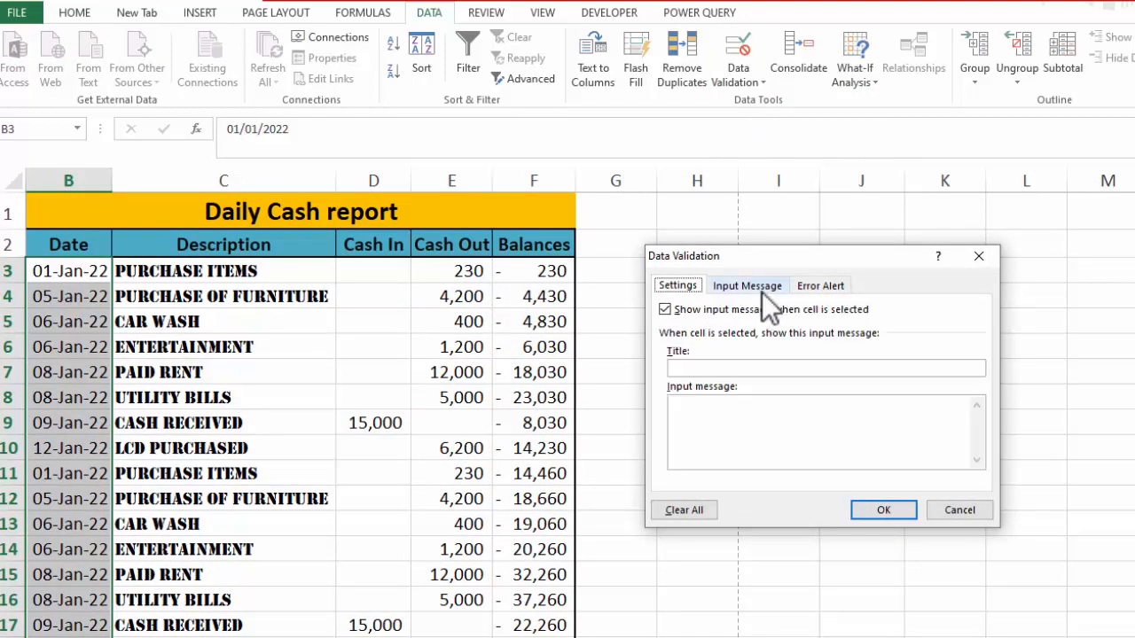
click(698, 284)
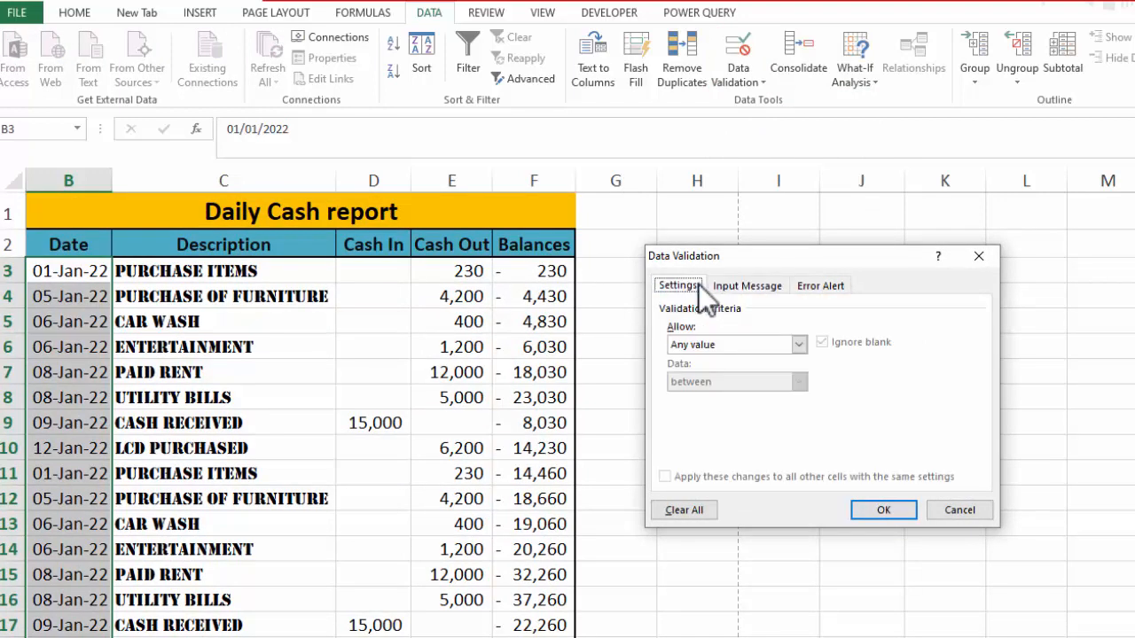
click(797, 345)
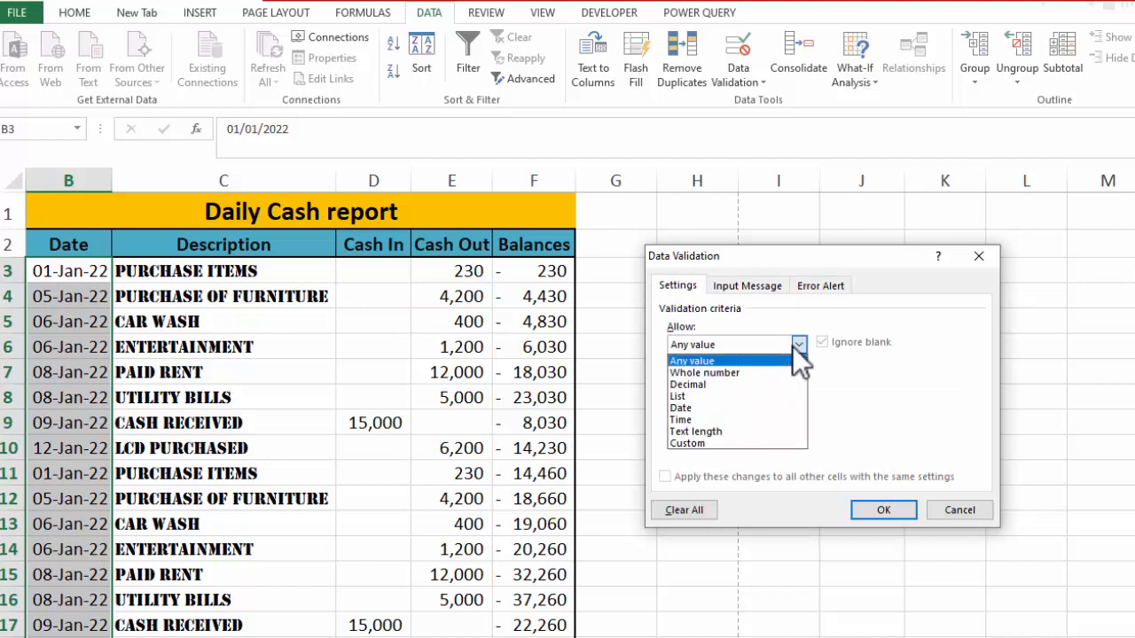
click(740, 408)
Limit the allowed dates to between 1/1/2022 and 30/1/2022 and apply the rule.
click(737, 417)
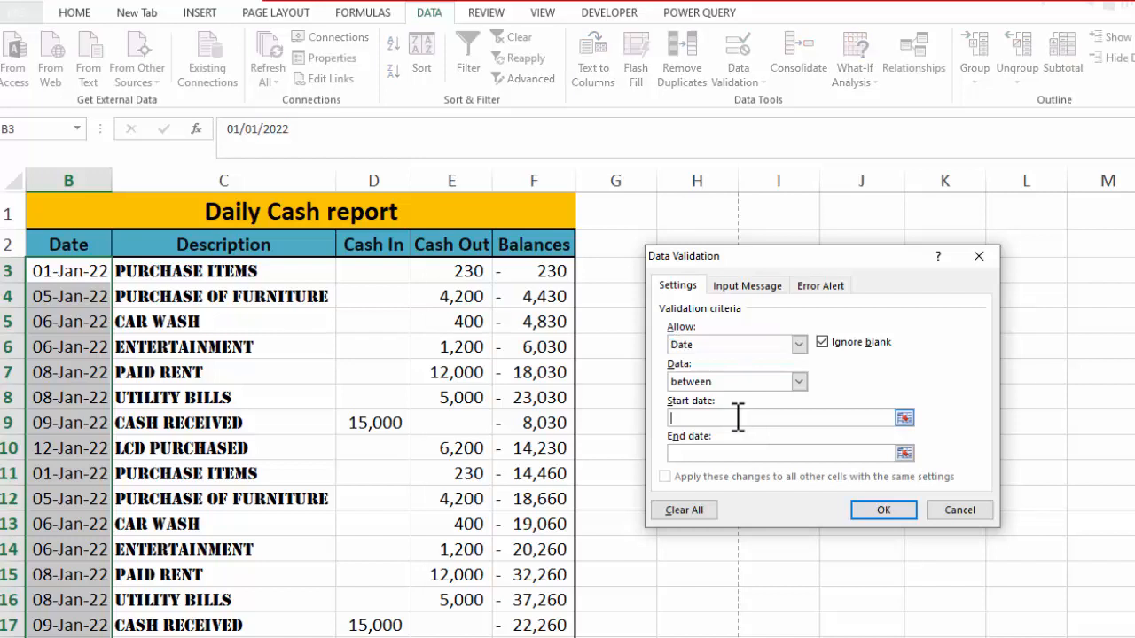
text(1/1/2022)
click(736, 453)
text(30)
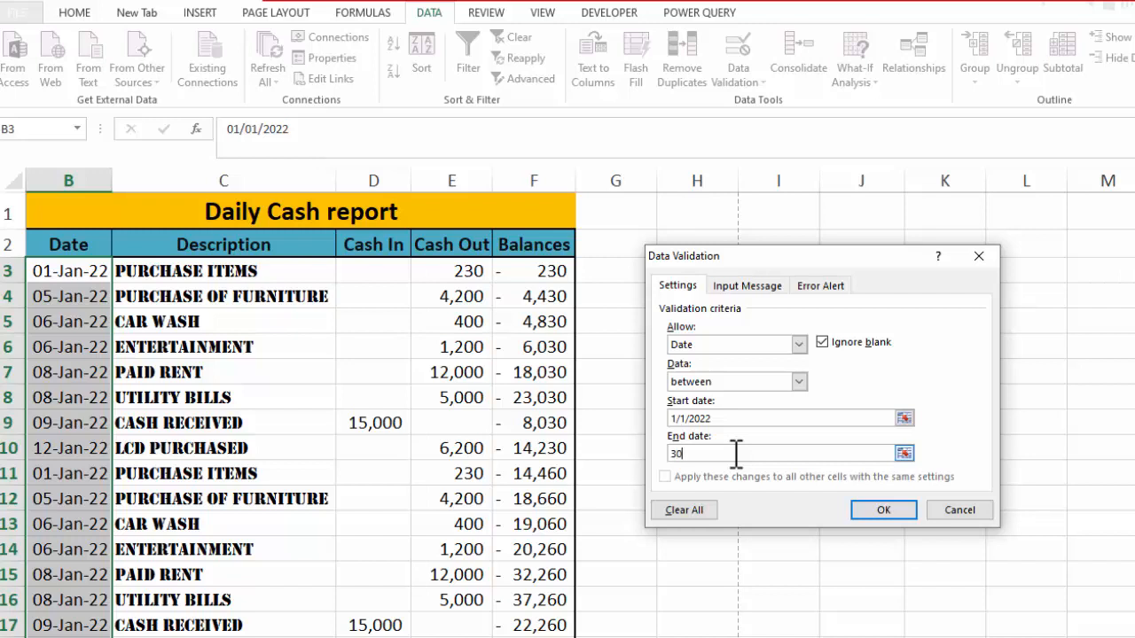
text(/1/2022)
click(877, 514)
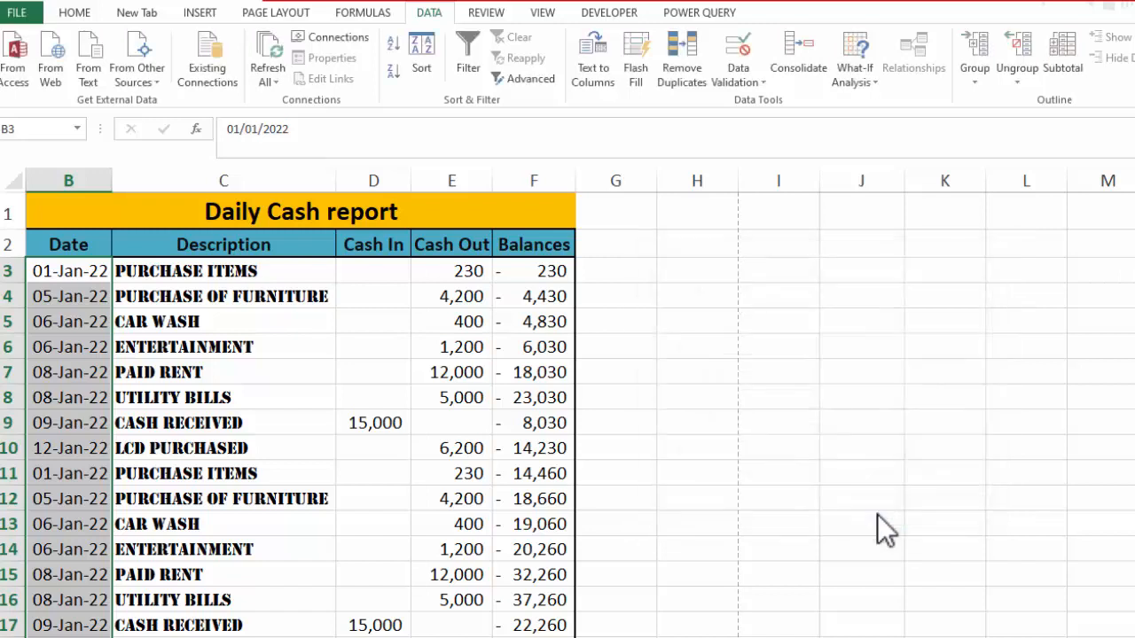
Add an input message titled "Date" with the text "jan 1-2022 to jan 30 2022" to the Date column's validation.
click(732, 79)
click(747, 103)
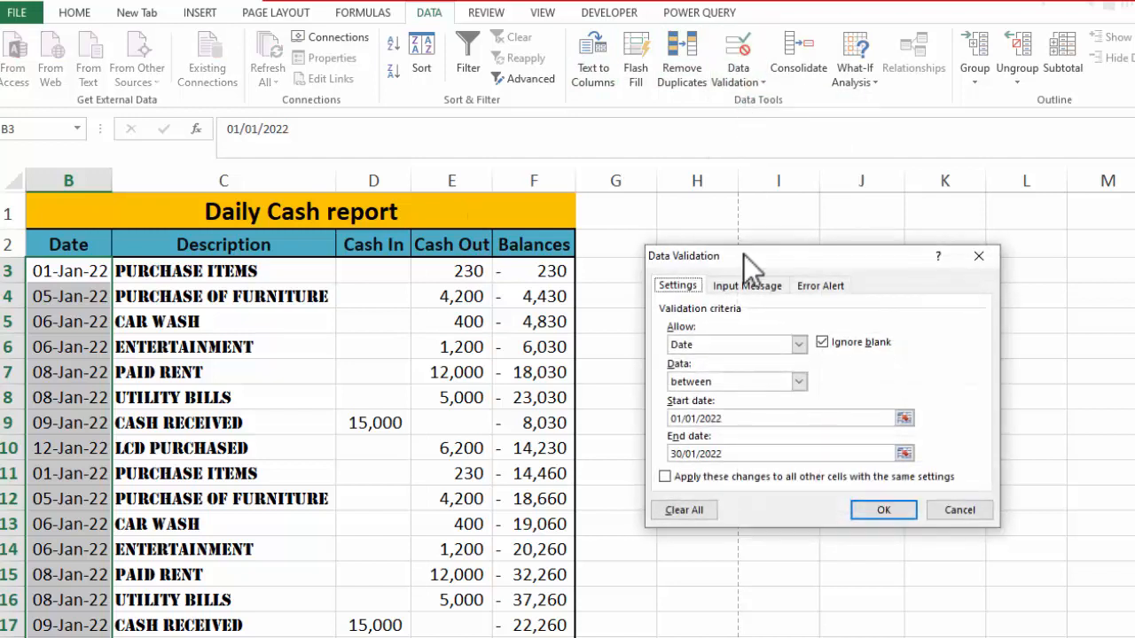
click(749, 286)
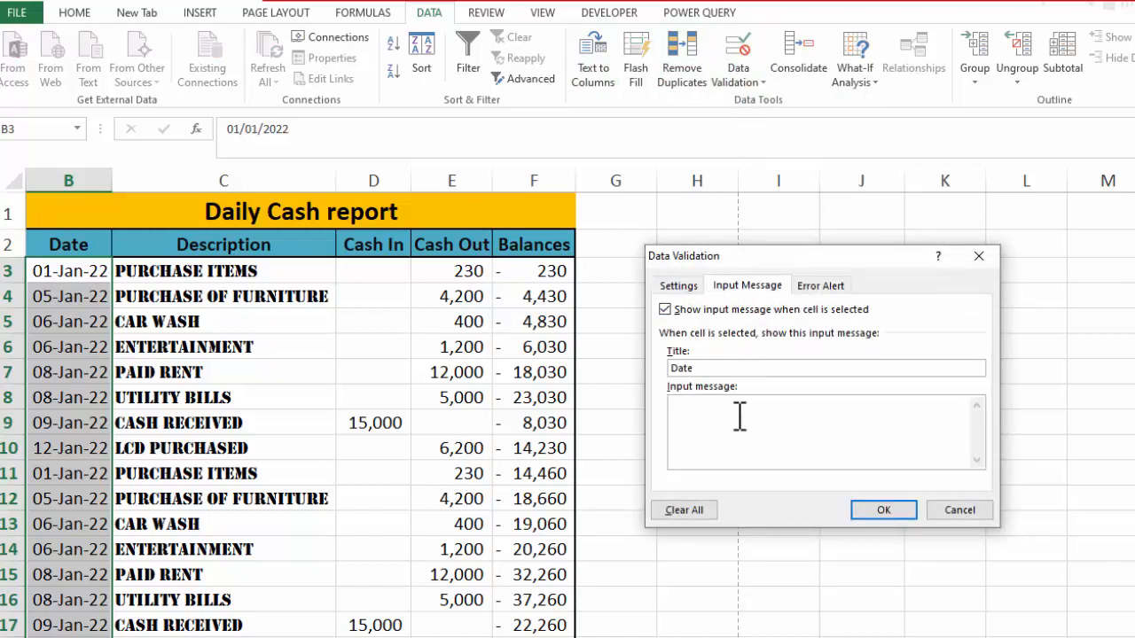
text(jan 1-2022 to jan 30 2022)
click(891, 511)
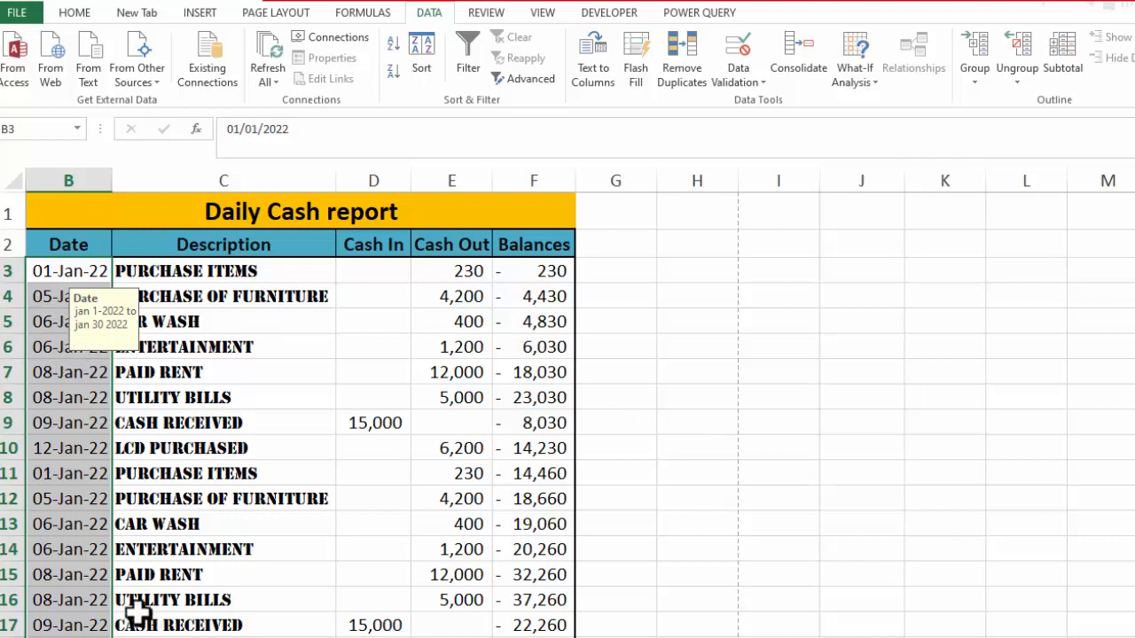
Test the date restriction by trying to enter 1/2/2022 in cell B3, then cancel the entry.
click(64, 270)
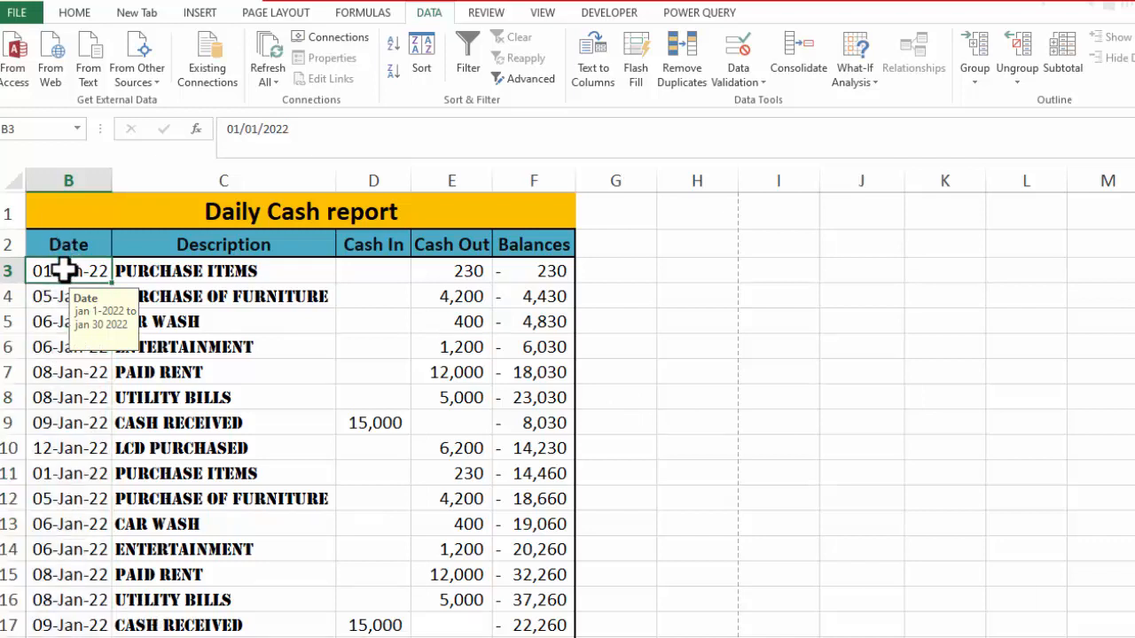
text(1/)
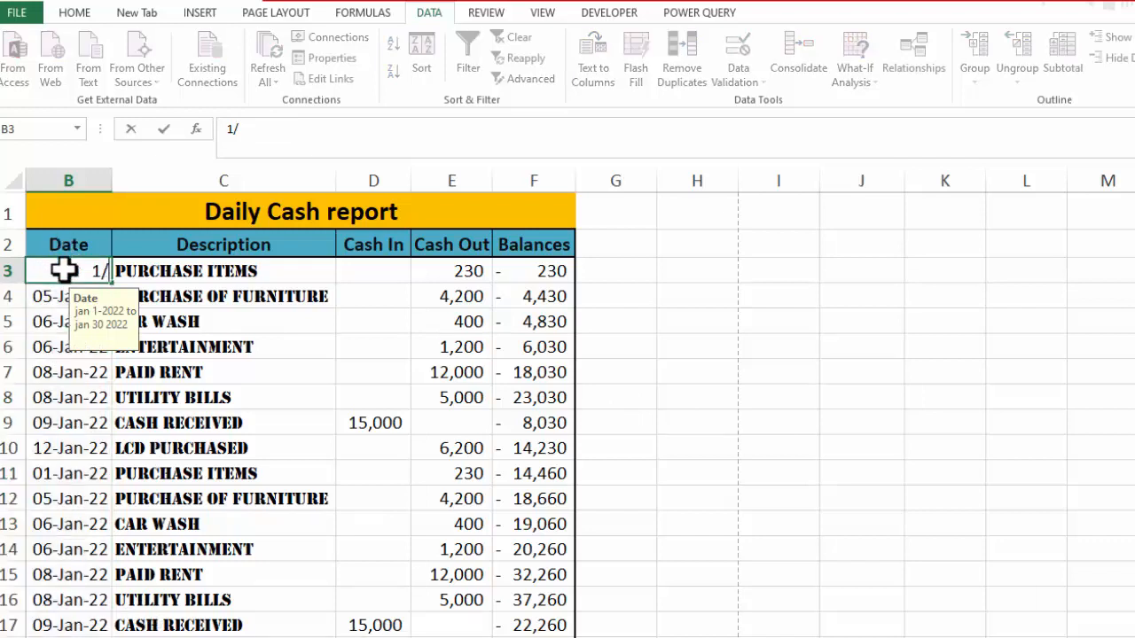
text(2/2022)
key(Return)
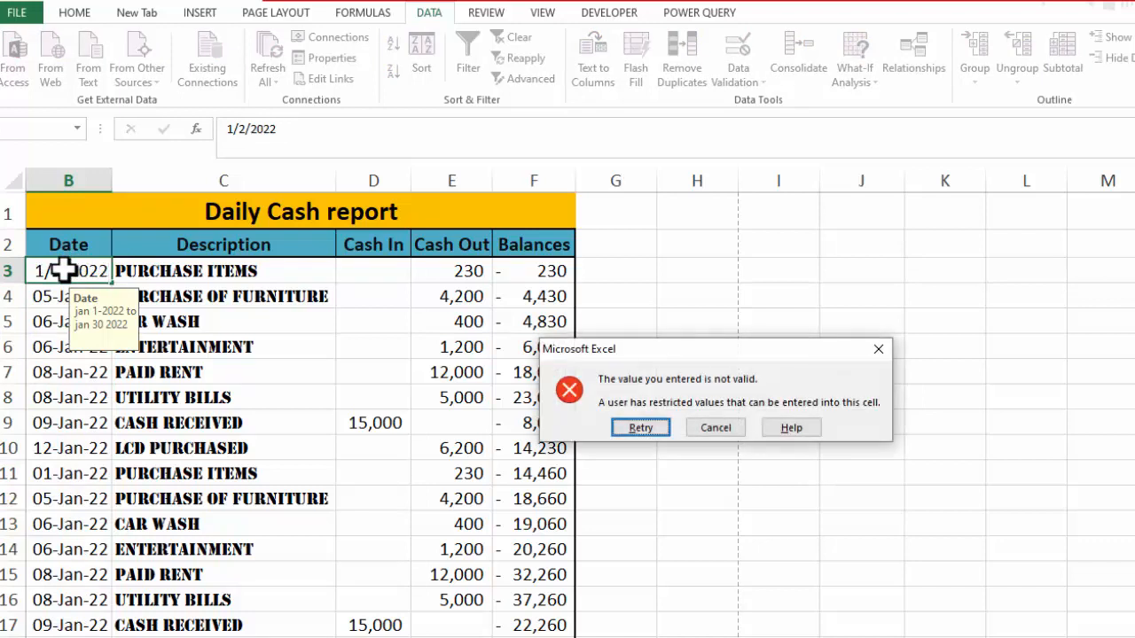
click(706, 428)
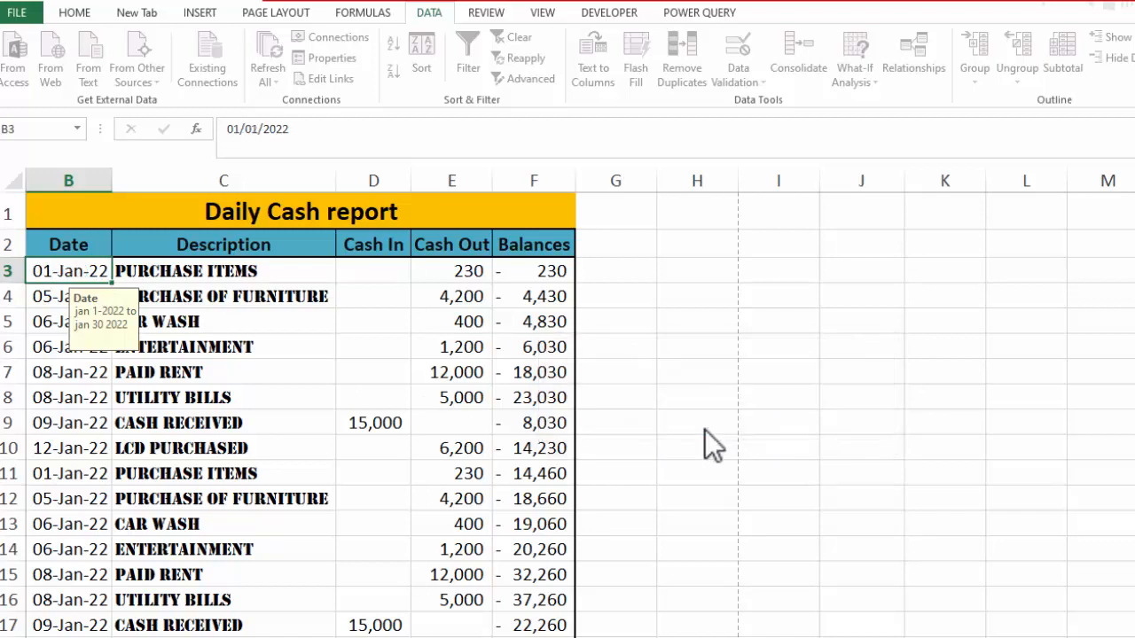